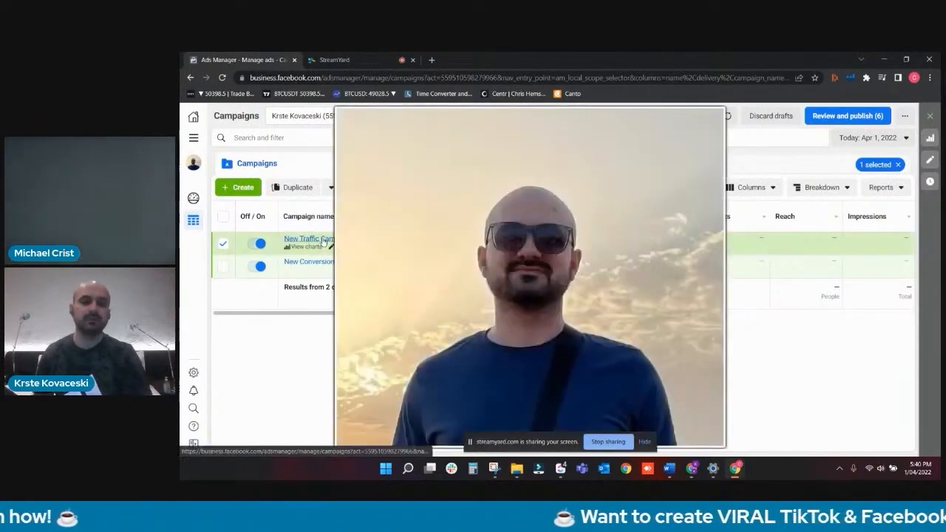
- Open the New Traffic Campaign for editing and turn on campaign budget optimization
click(322, 239)
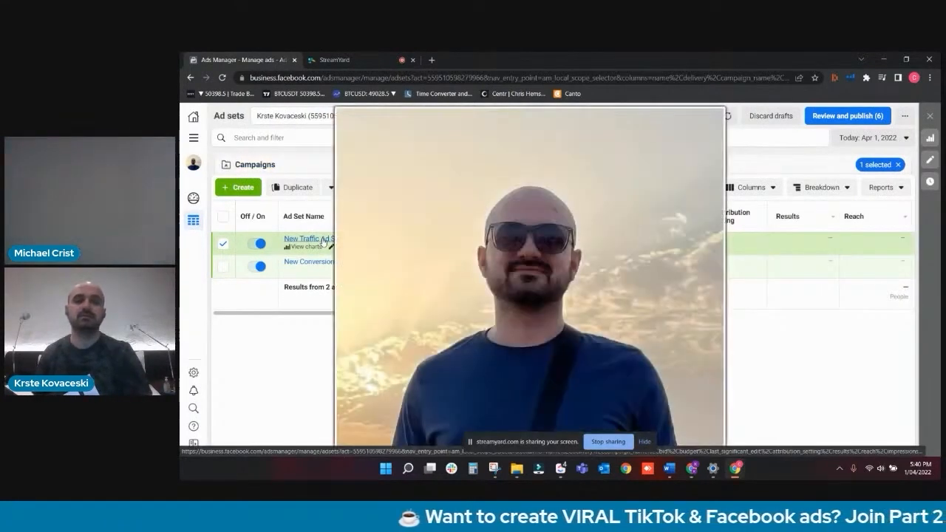
click(296, 170)
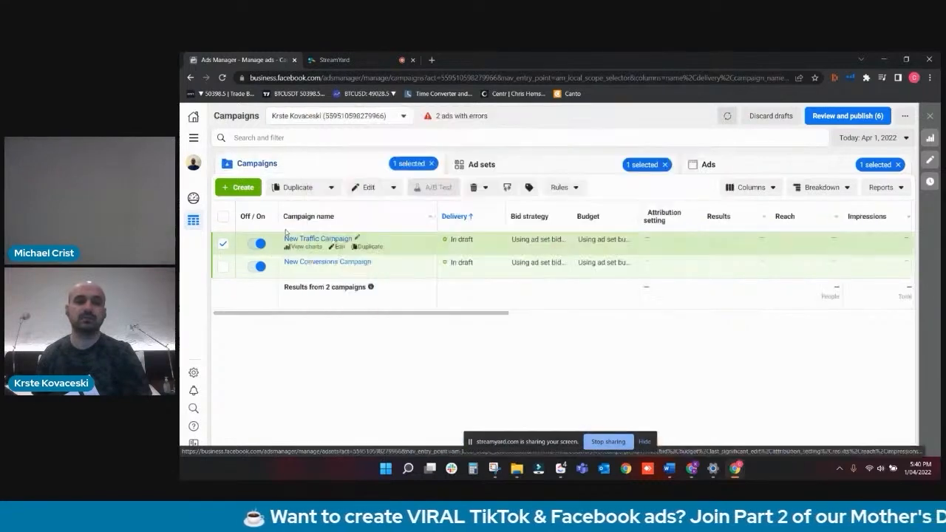
click(367, 187)
scroll(606, 306, down, 5)
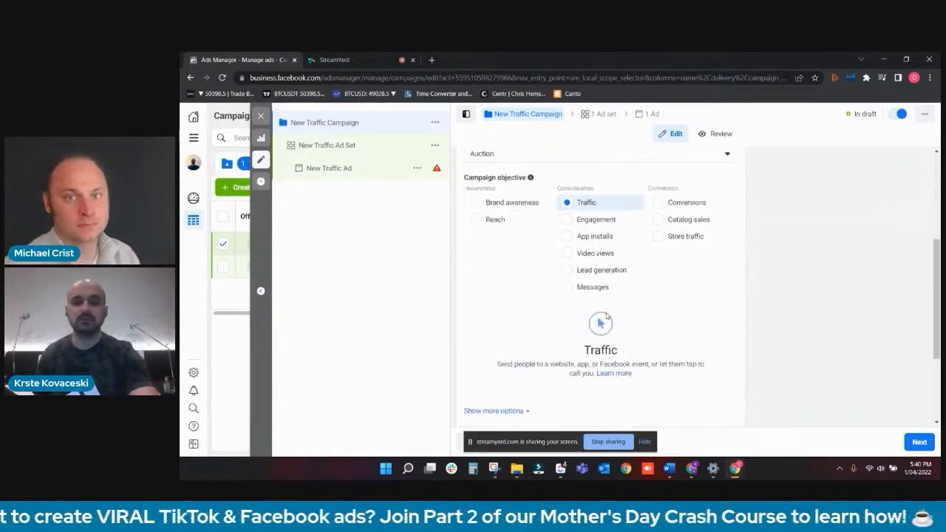
scroll(611, 332, down, 1)
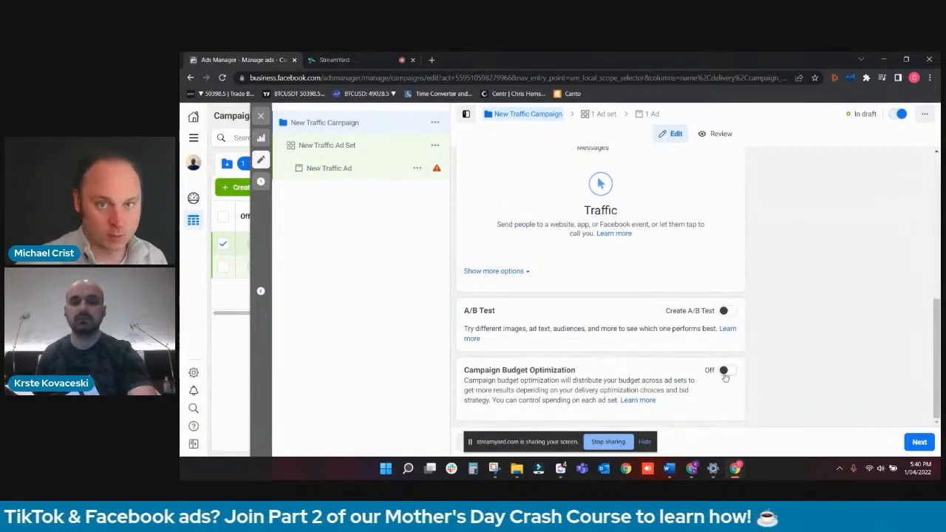
click(723, 370)
- Set the campaign's daily budget to $6.00
scroll(684, 379, down, 2)
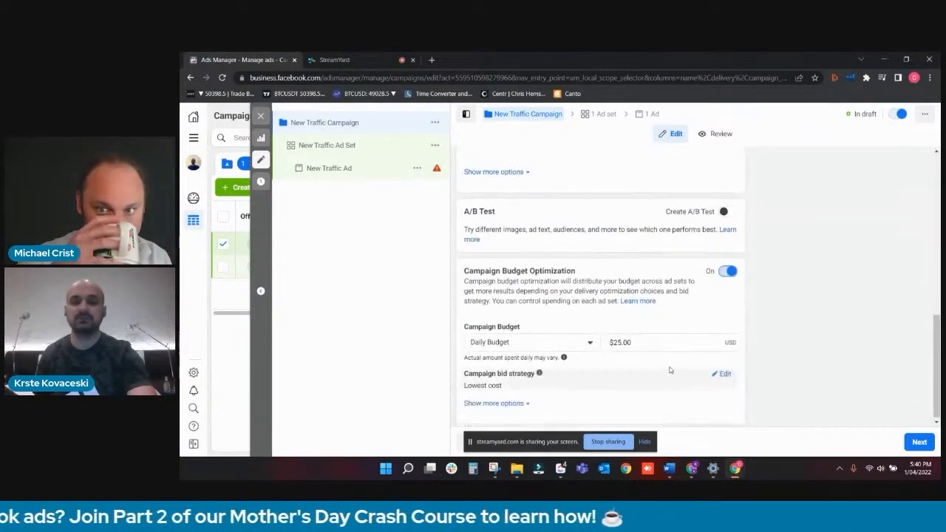
drag(654, 340, 475, 337)
key(BackSpace)
text(6)
click(716, 299)
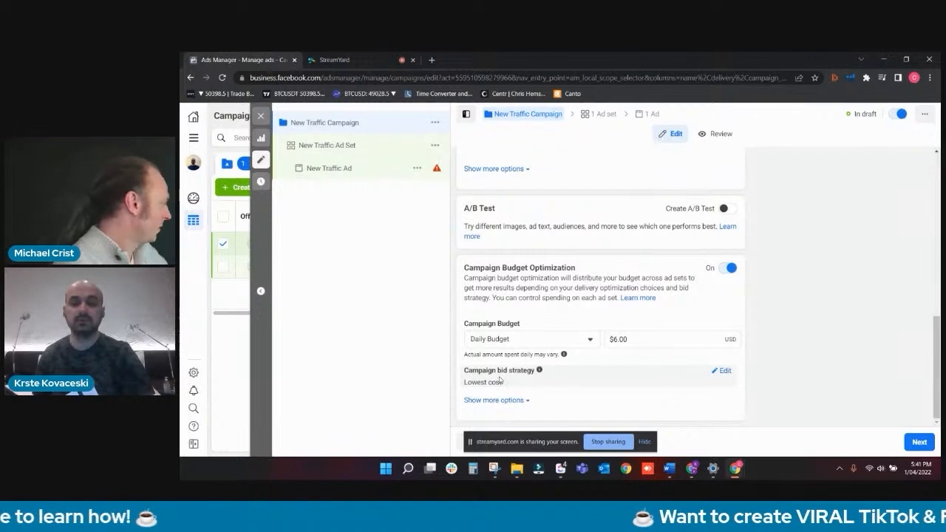
- Open the New Traffic Ad Set and set its optimization for ad delivery to Landing Page Views
scroll(521, 310, up, 6)
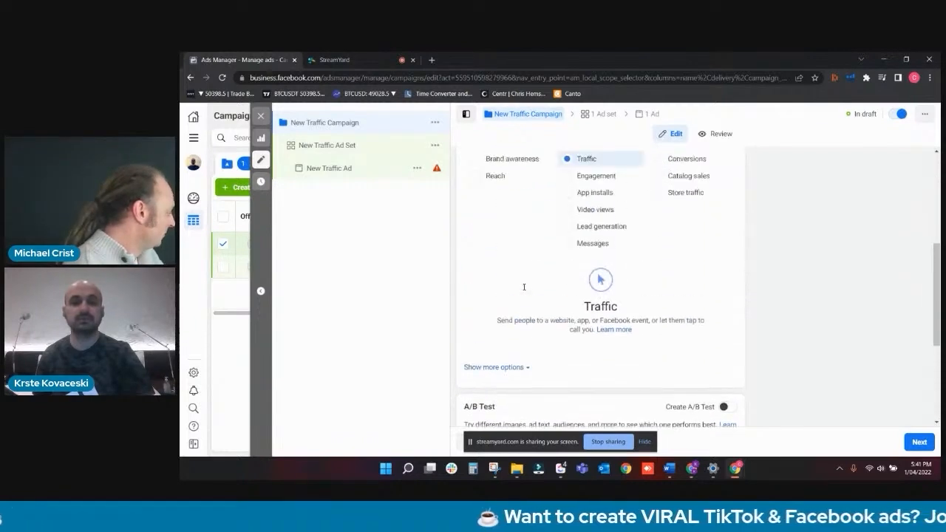
scroll(524, 286, up, 2)
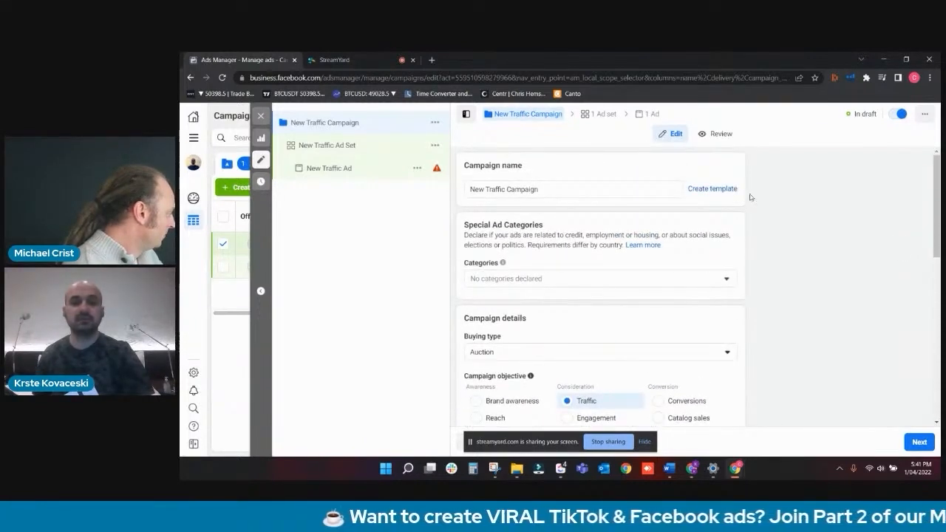
scroll(647, 211, down, 5)
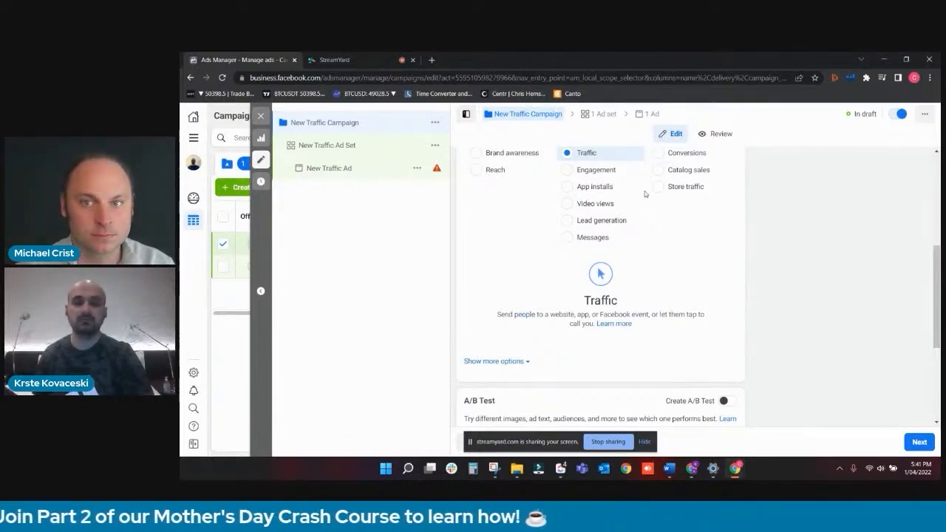
click(390, 151)
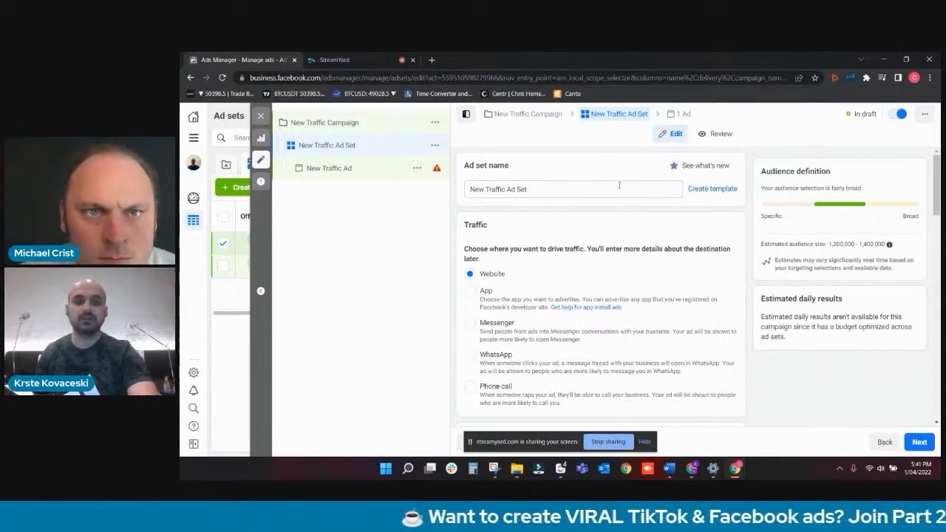
scroll(619, 186, down, 1)
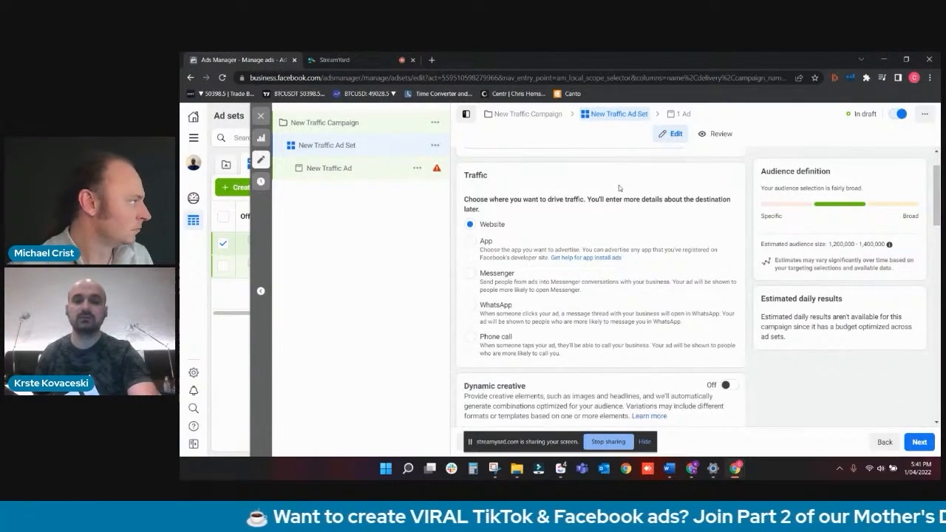
scroll(619, 185, down, 2)
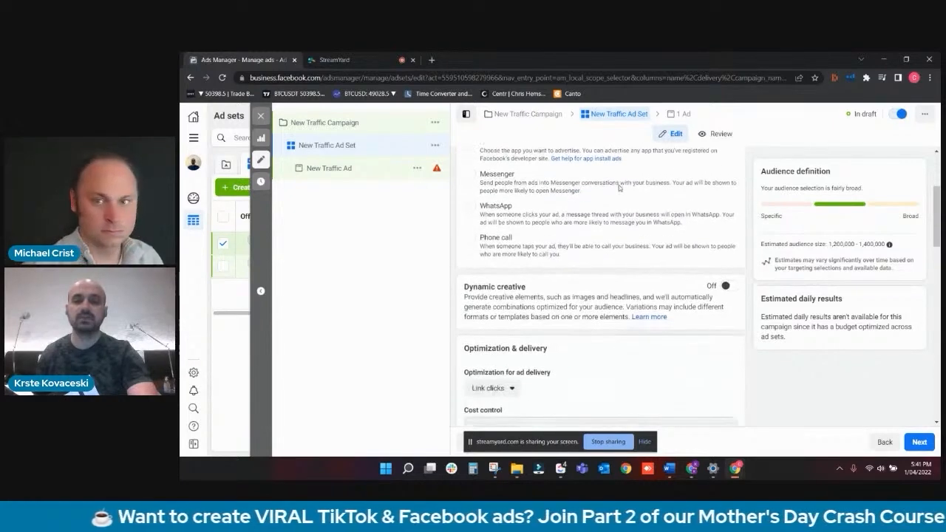
scroll(618, 185, down, 1)
scroll(619, 189, down, 2)
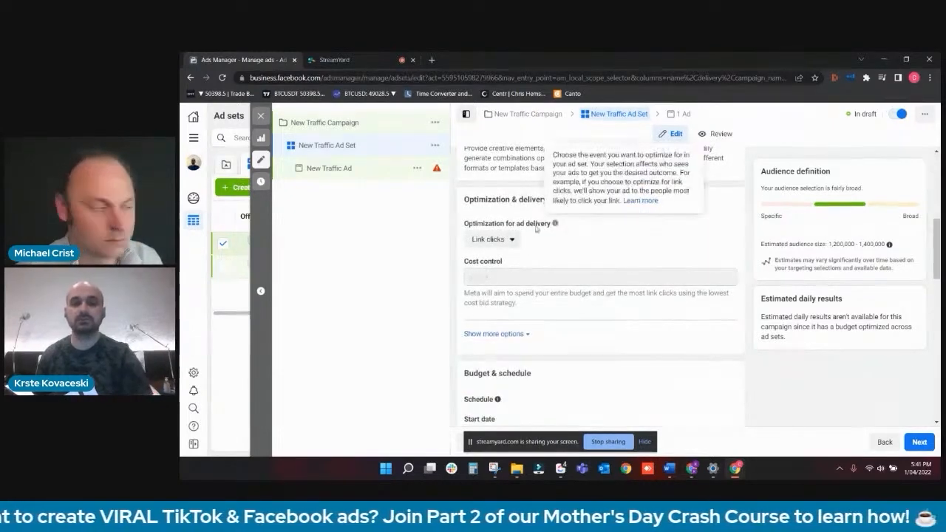
click(501, 240)
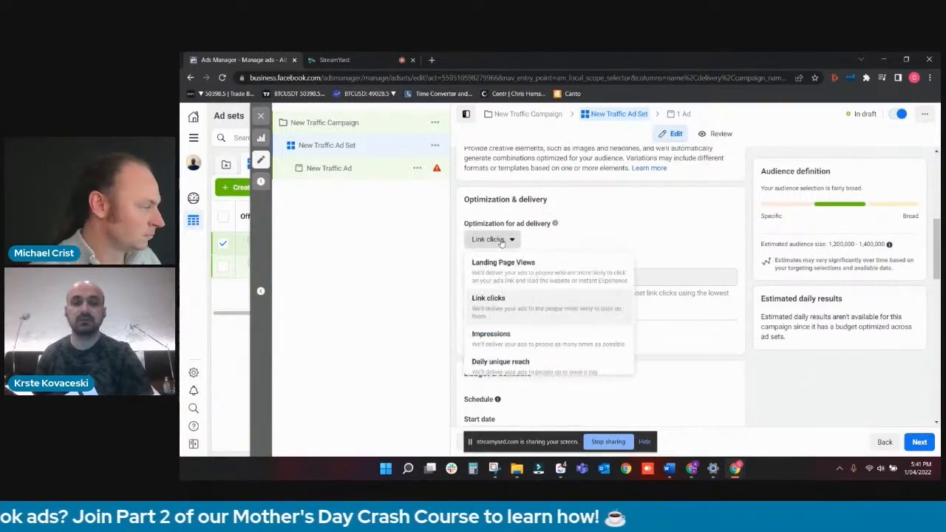
click(509, 266)
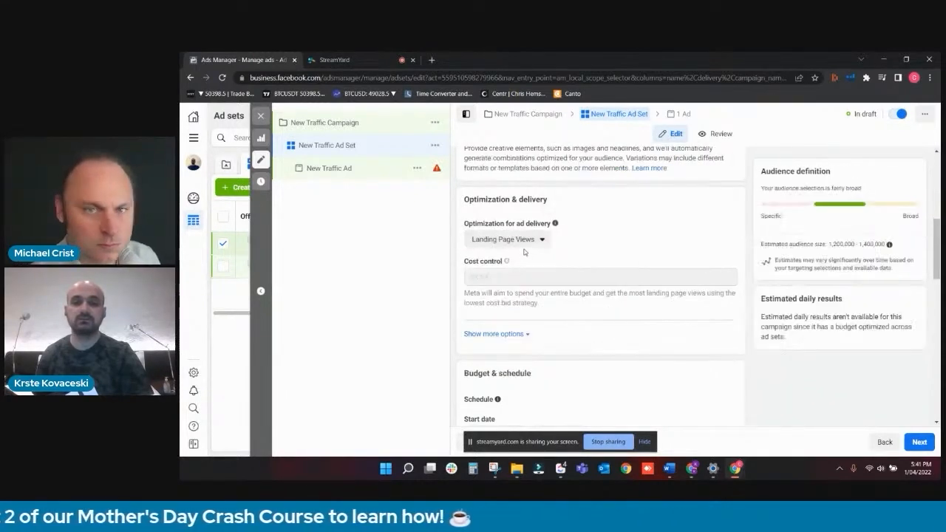
- Schedule the ad set to start on April 2, 2022 at 12:00 AM
scroll(613, 245, down, 4)
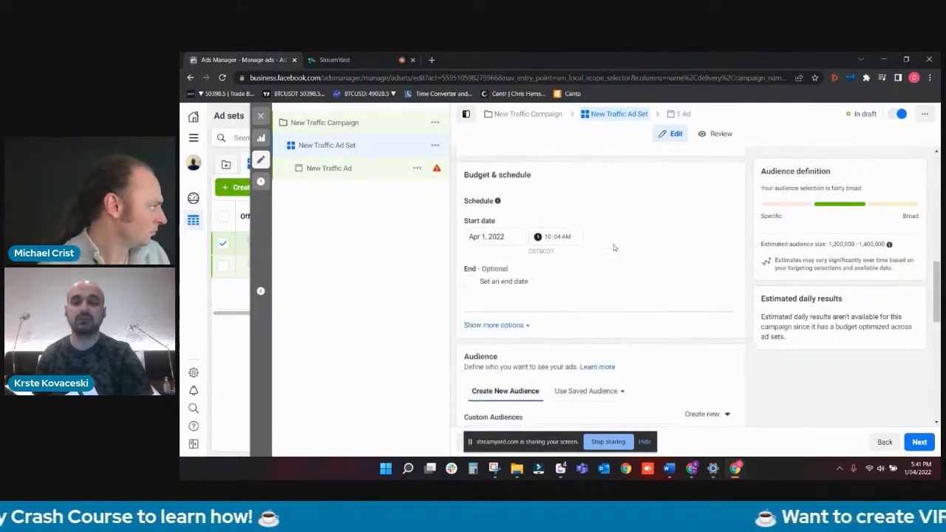
click(507, 237)
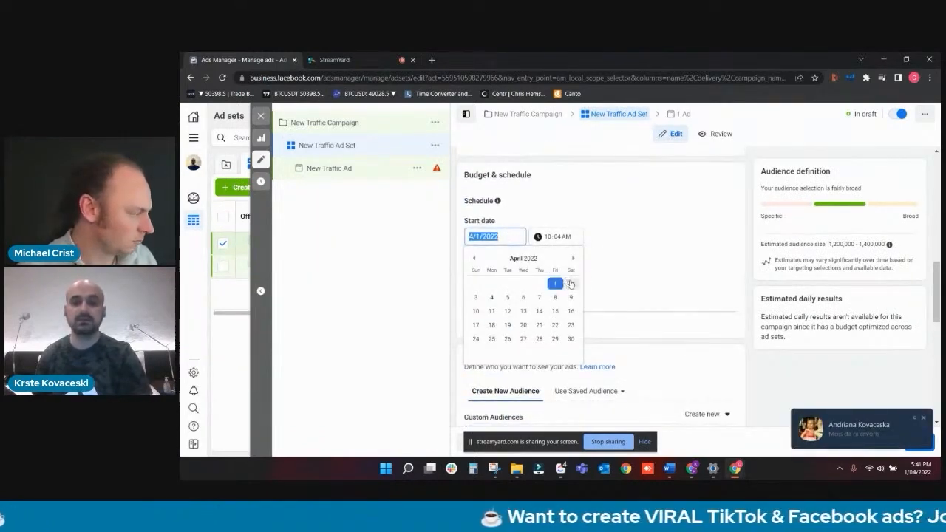
click(570, 283)
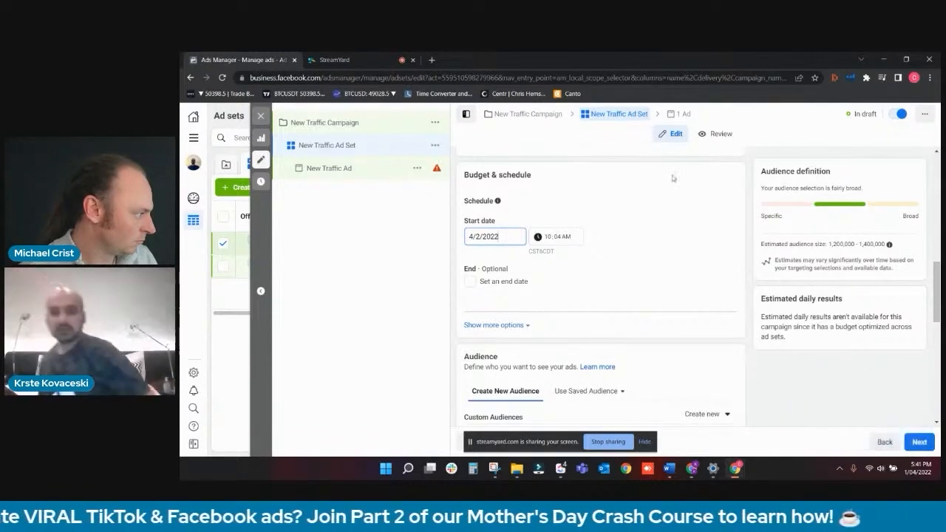
click(556, 240)
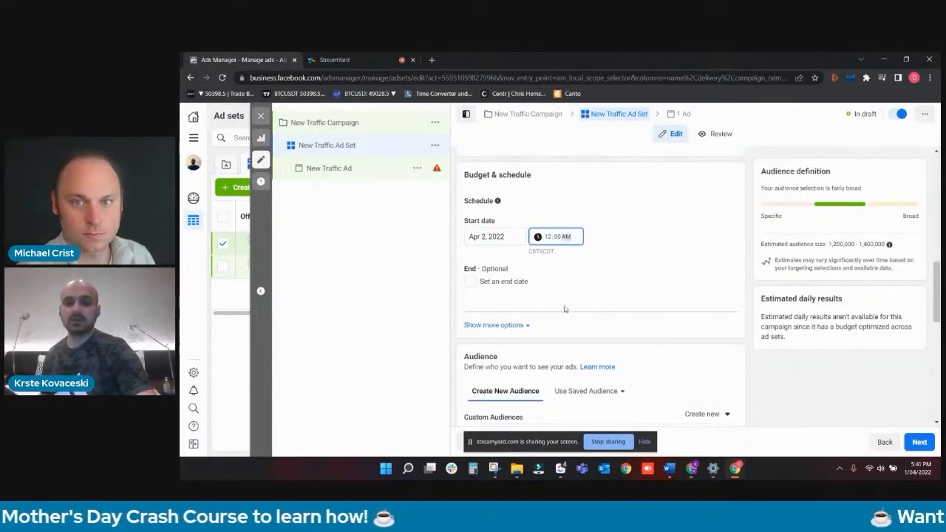
- Replace Macedonia with United States as the audience location of the ad set
scroll(564, 309, down, 3)
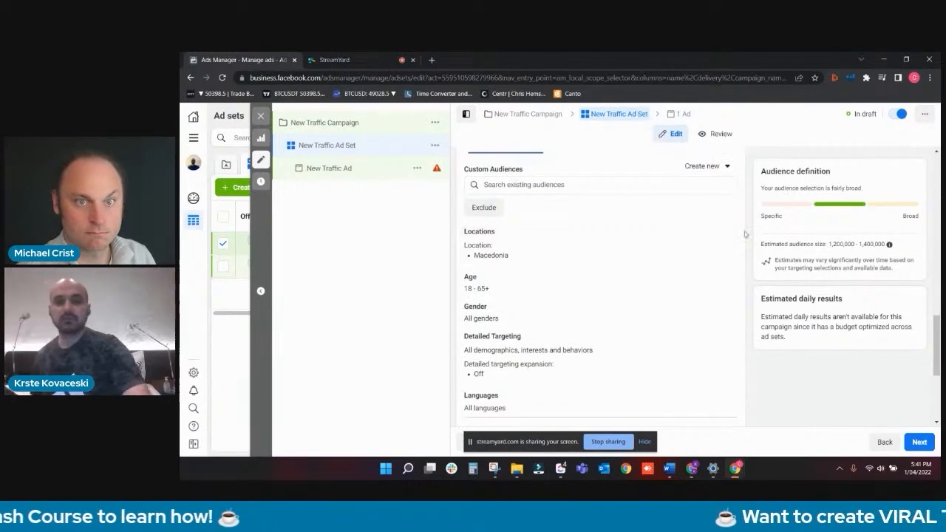
click(720, 236)
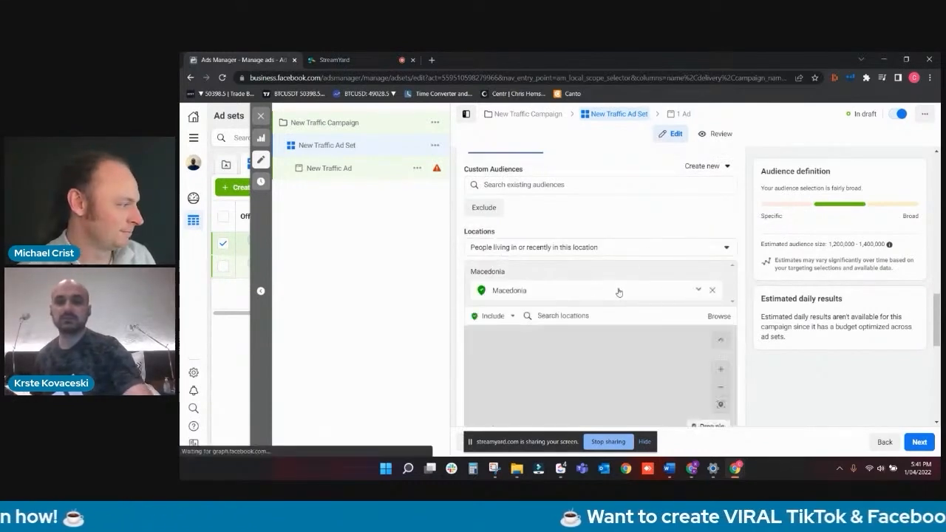
click(712, 290)
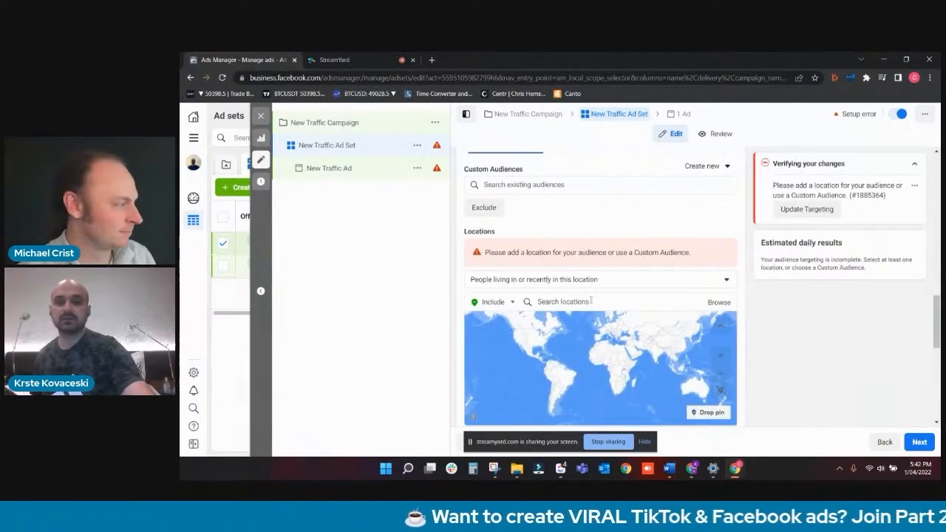
click(591, 300)
text(united states)
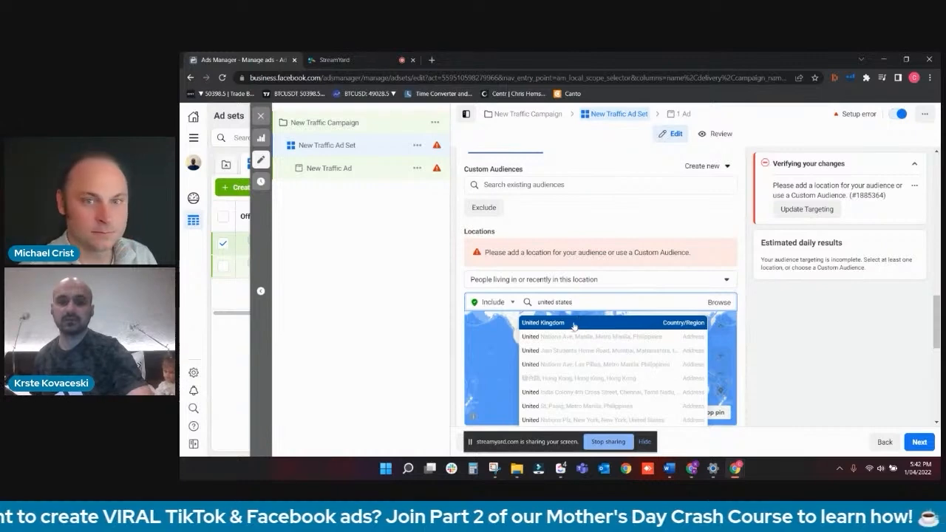
click(582, 323)
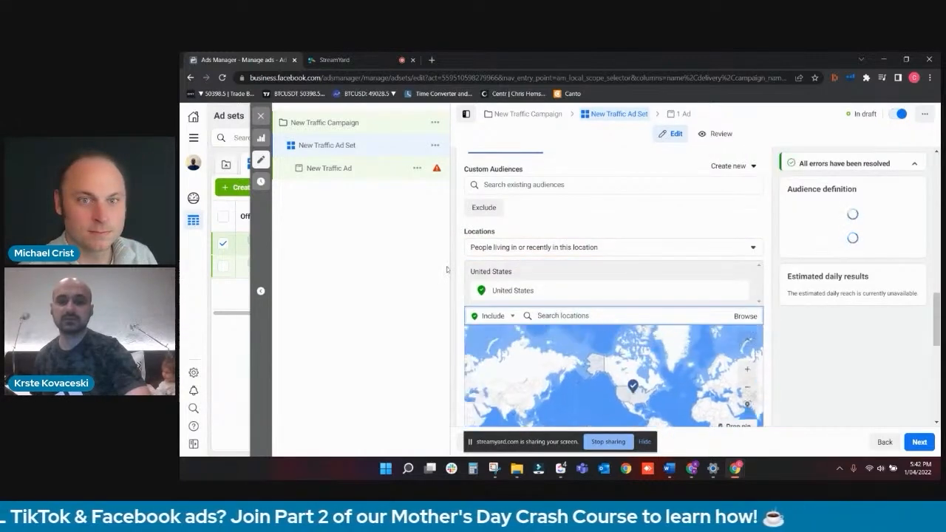
- Set the minimum age of the ad set's audience to 25
scroll(688, 176, down, 5)
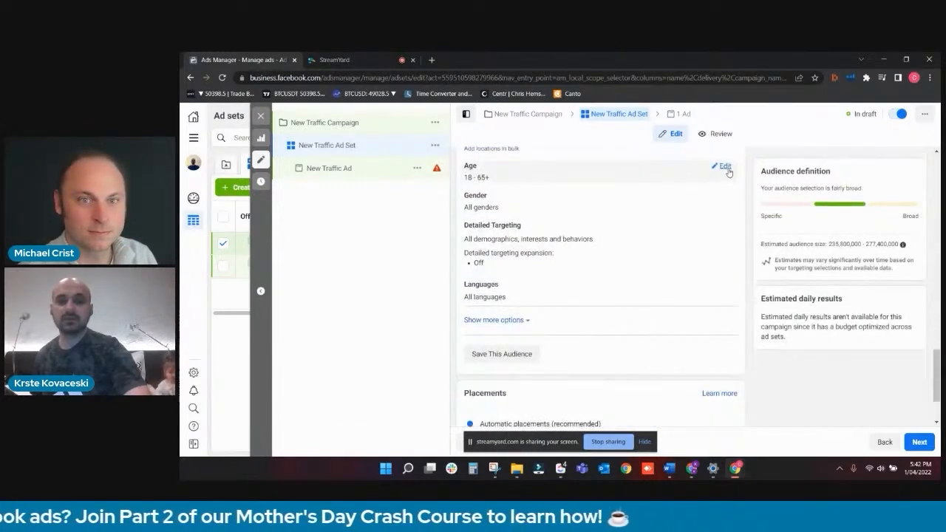
click(721, 166)
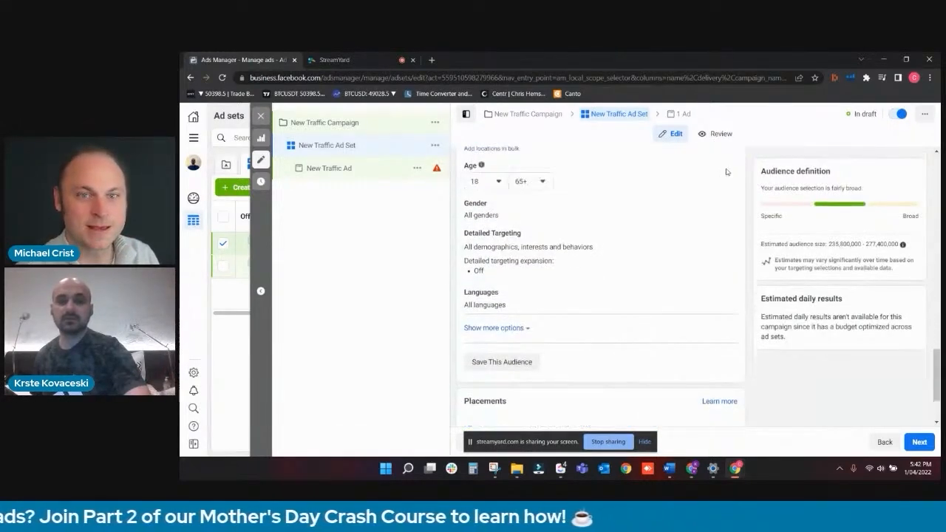
click(485, 181)
scroll(517, 289, down, 2)
scroll(517, 293, down, 3)
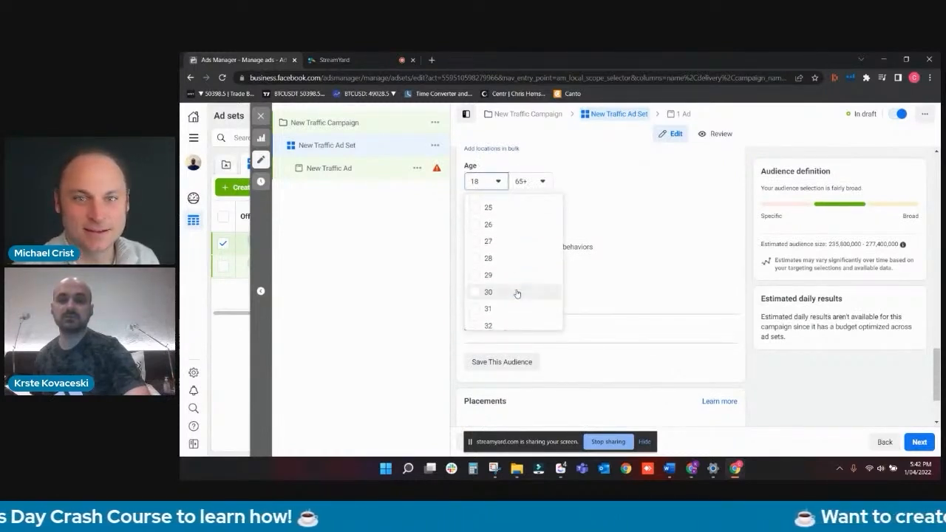
scroll(517, 293, down, 1)
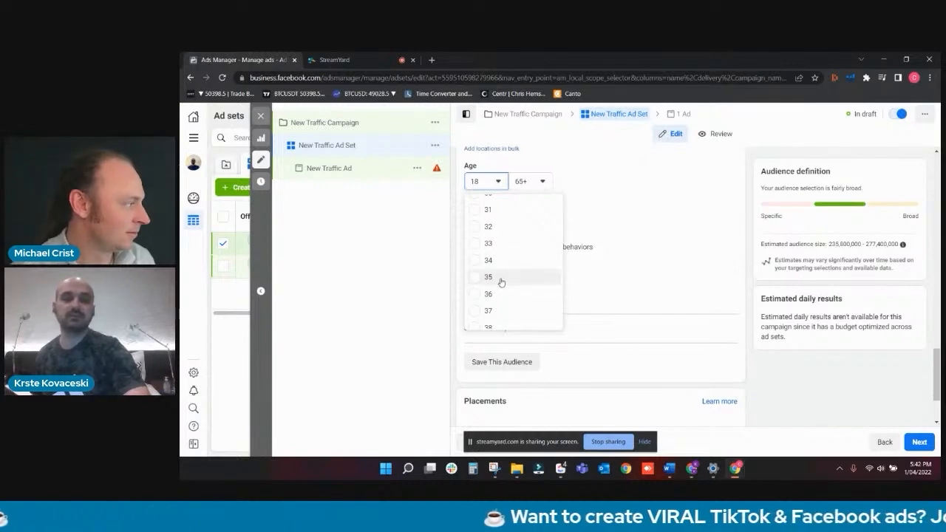
scroll(500, 282, up, 5)
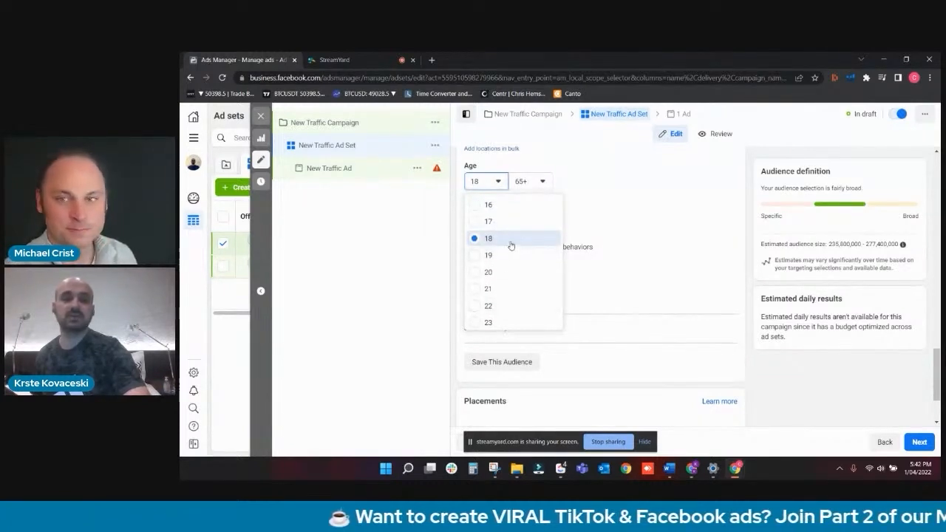
click(511, 245)
click(486, 181)
scroll(497, 294, down, 2)
scroll(499, 292, down, 3)
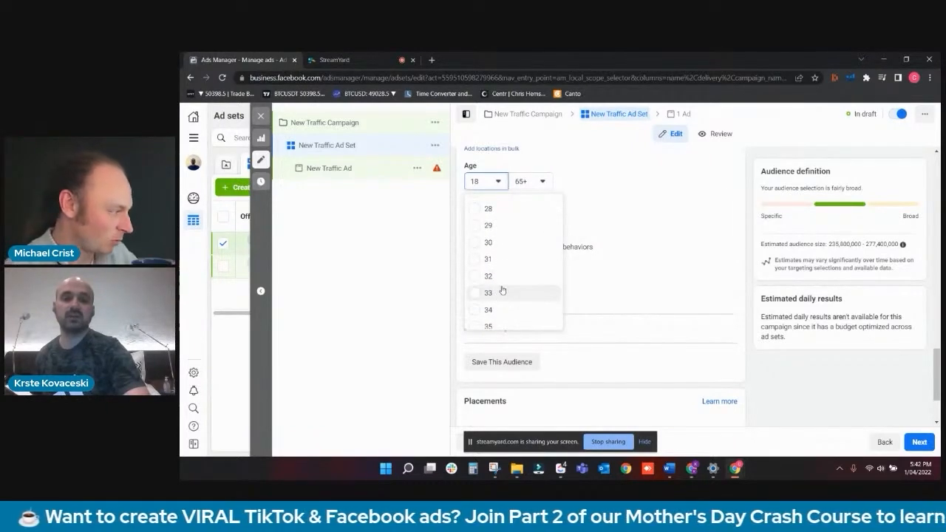
scroll(529, 235, up, 2)
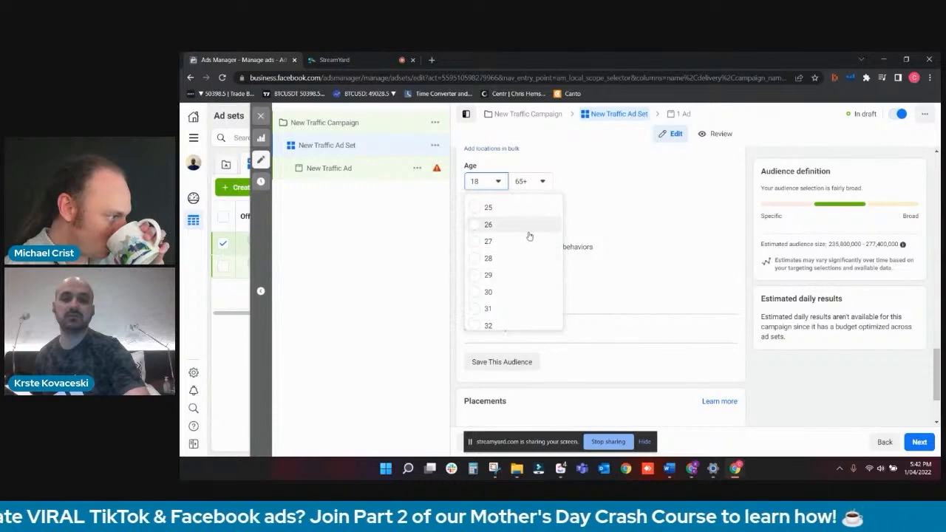
click(536, 208)
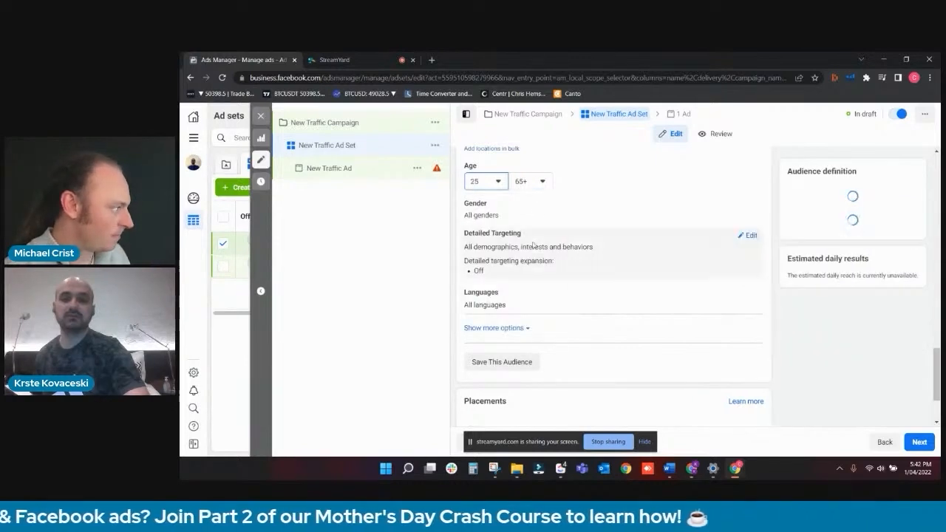
- Restrict the audience's gender to Men
click(722, 205)
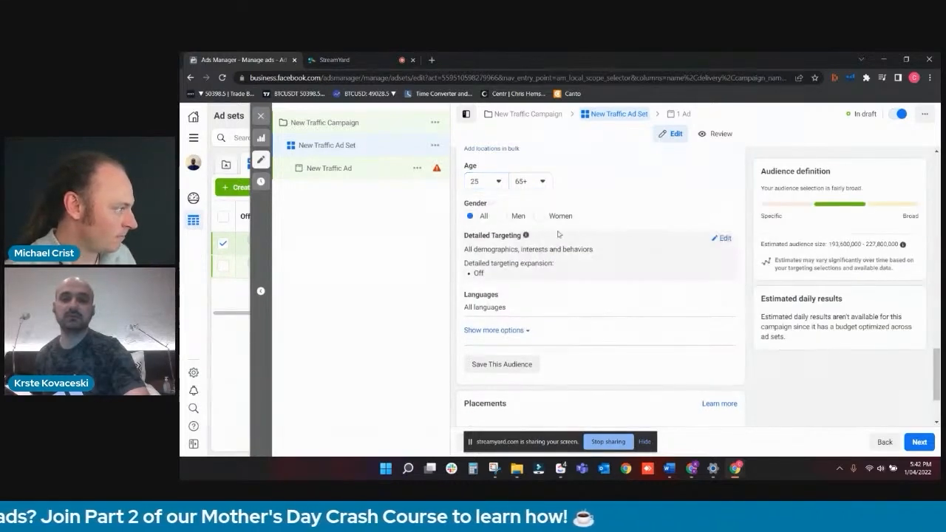
click(517, 216)
scroll(626, 259, down, 1)
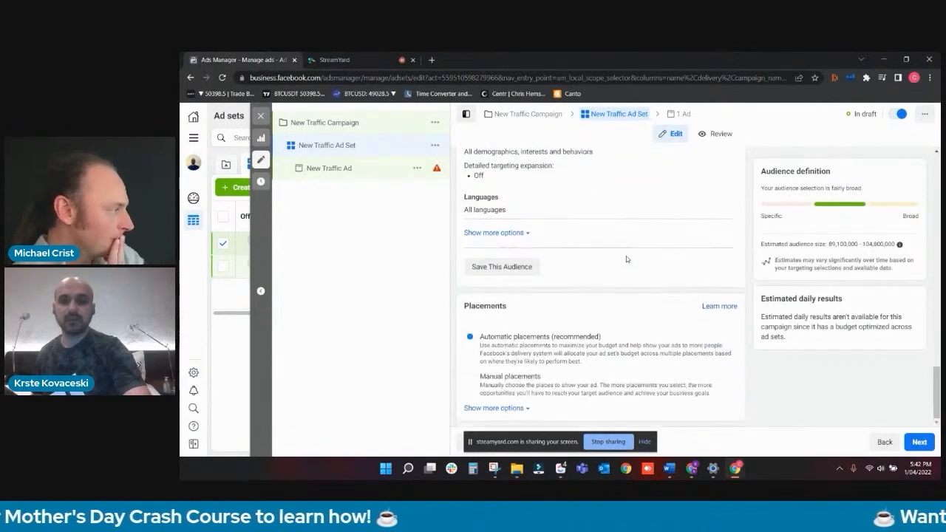
scroll(626, 259, up, 8)
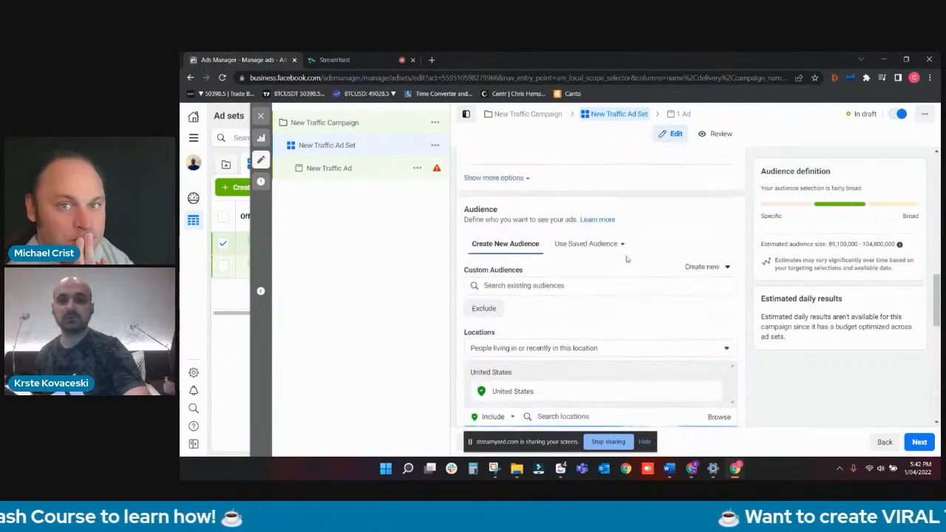
- Open New Traffic Ad from the campaign structure for editing
scroll(626, 258, up, 8)
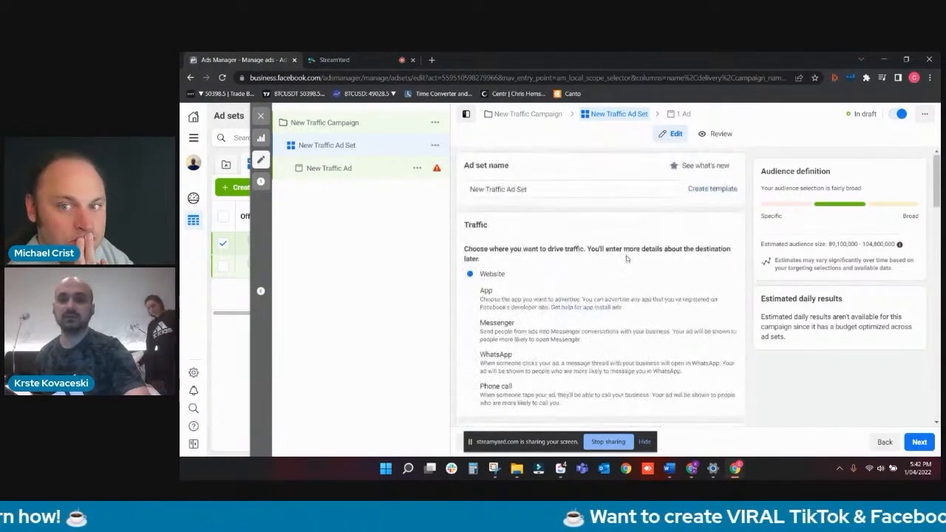
scroll(626, 259, down, 5)
scroll(625, 259, down, 7)
scroll(624, 266, up, 3)
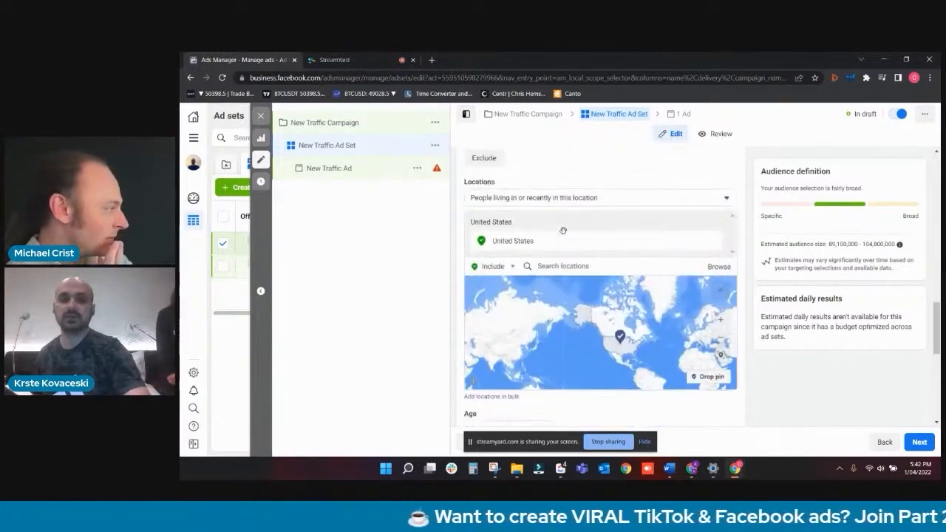
click(397, 181)
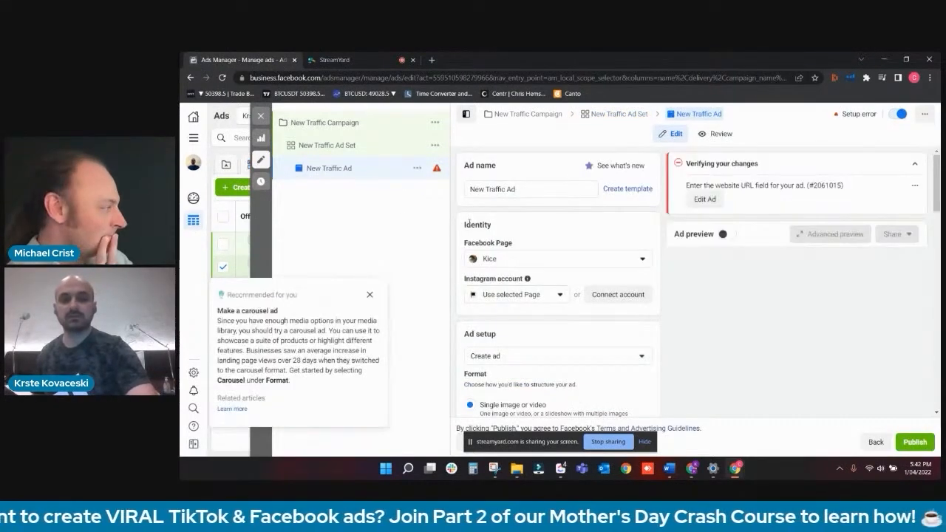
click(357, 143)
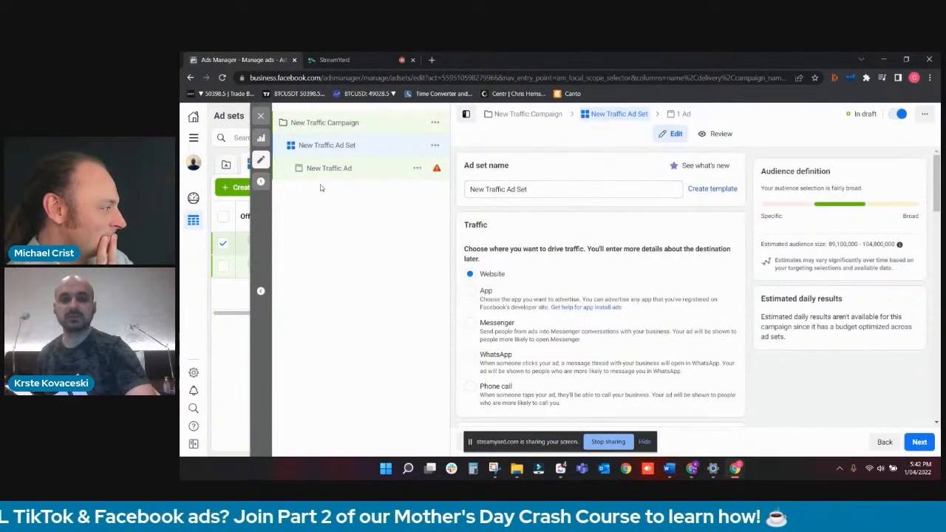
click(341, 169)
- Enter "imagine wife reiceing this gift" as the primary text of the ad creative
scroll(487, 240, down, 3)
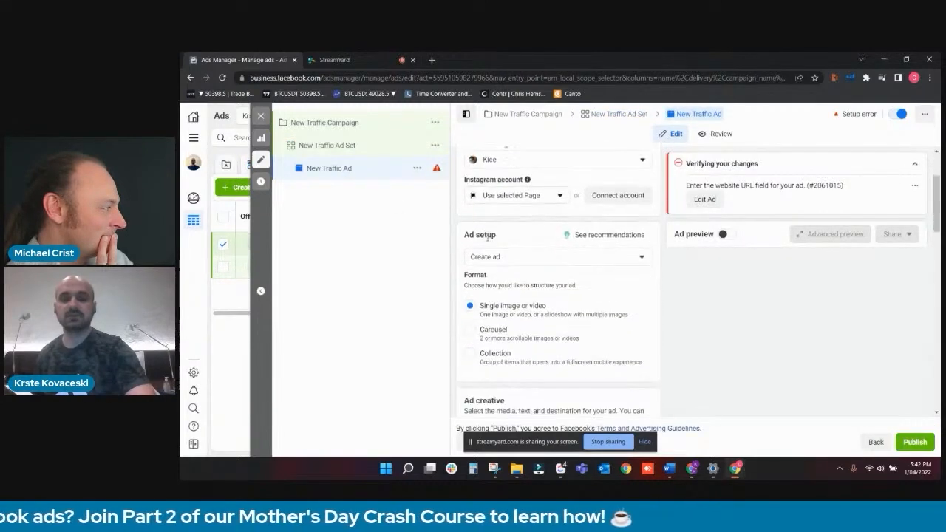
scroll(487, 237, up, 2)
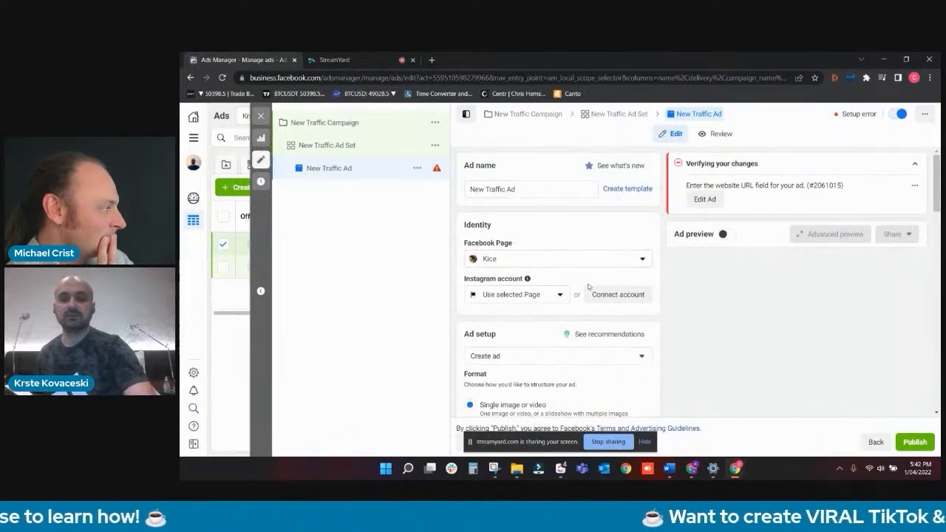
scroll(604, 279, down, 2)
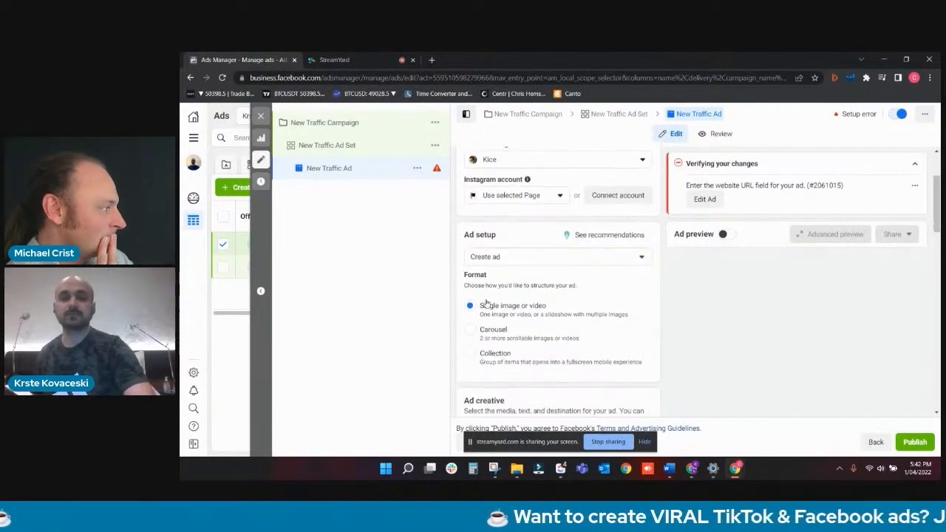
scroll(505, 256, down, 1)
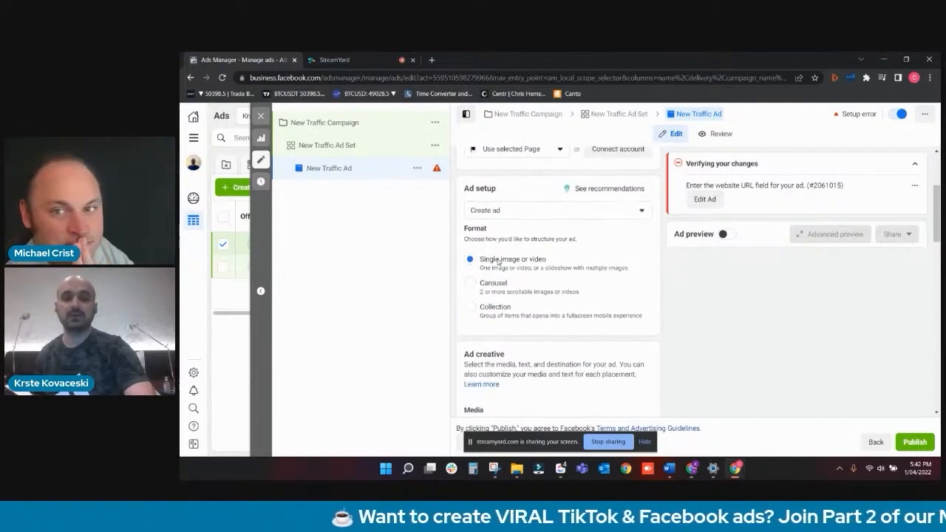
scroll(532, 258, down, 4)
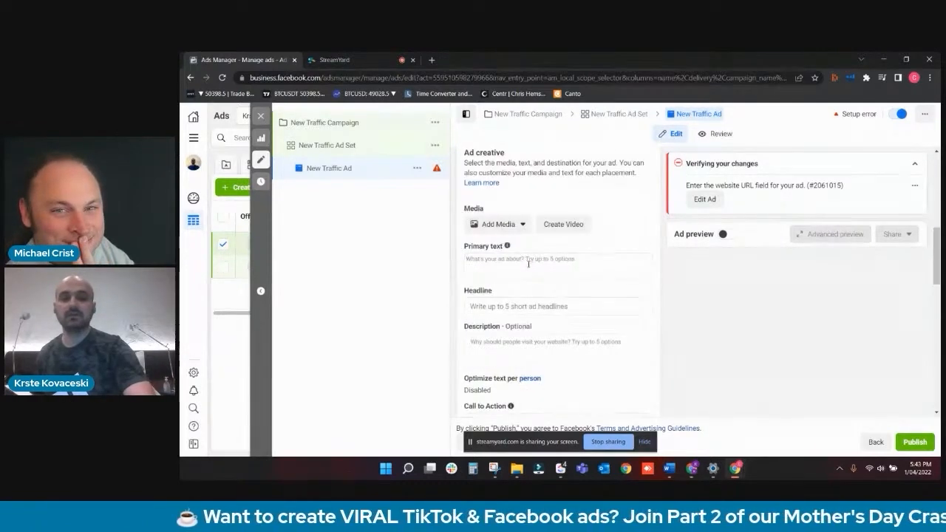
click(528, 263)
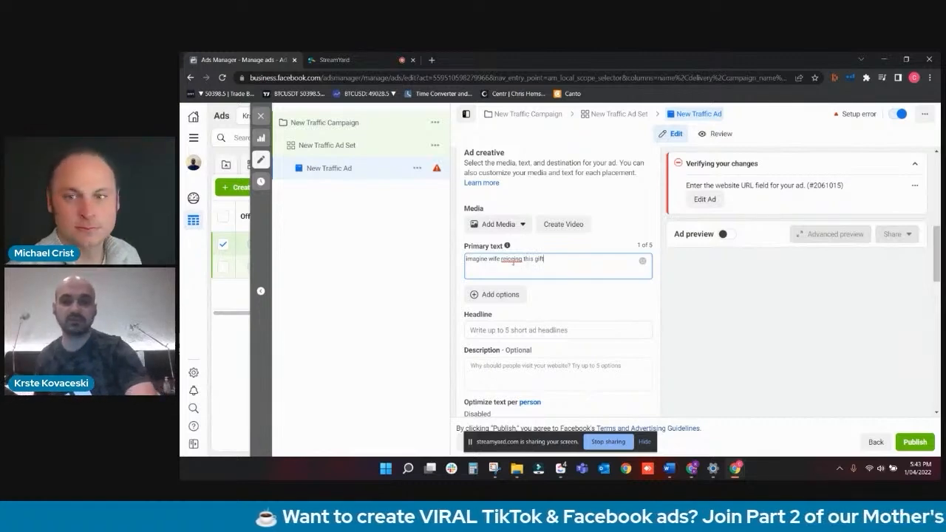
- Try to correct the misspelled word "reiceing" in the ad's primary text
right_click(513, 259)
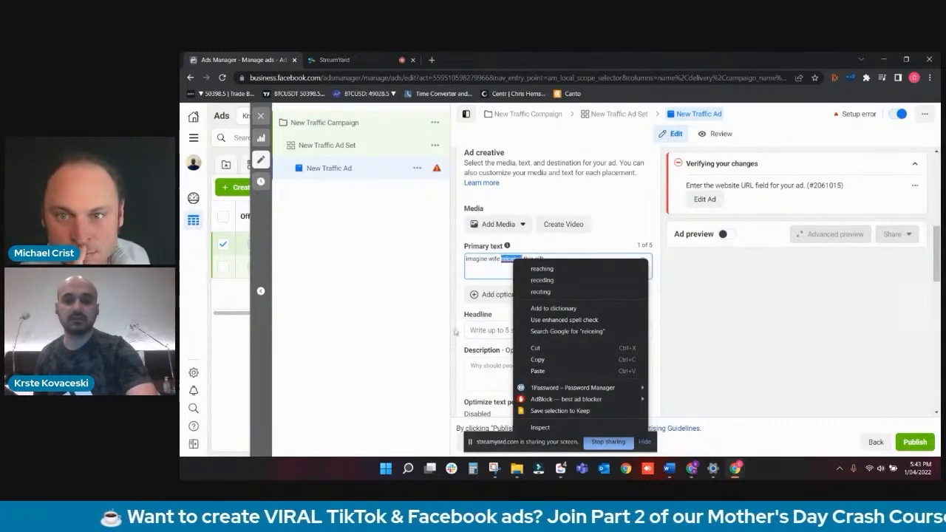
click(518, 331)
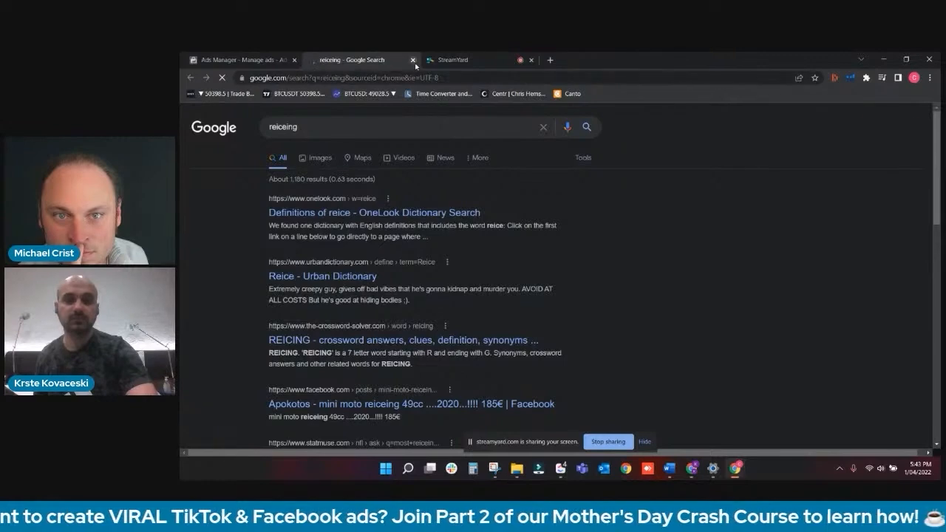
key(ctrl+w)
click(509, 330)
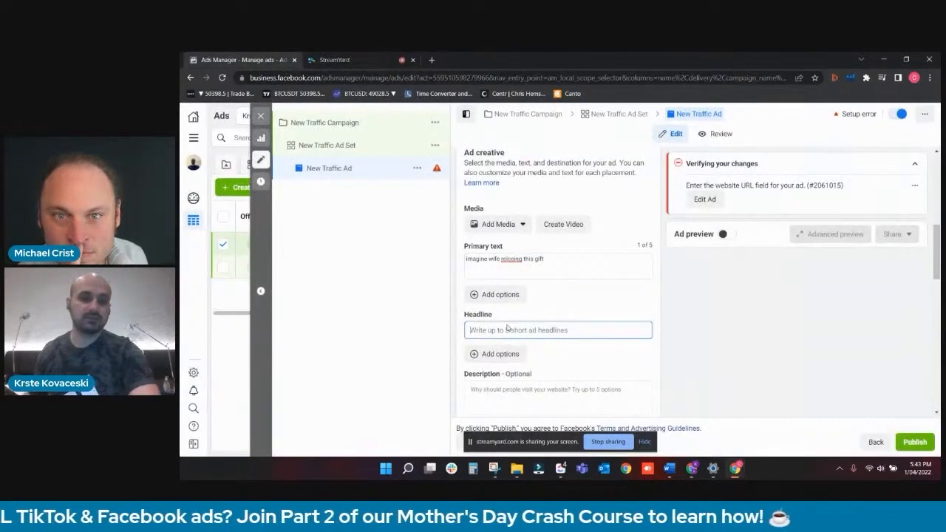
click(512, 264)
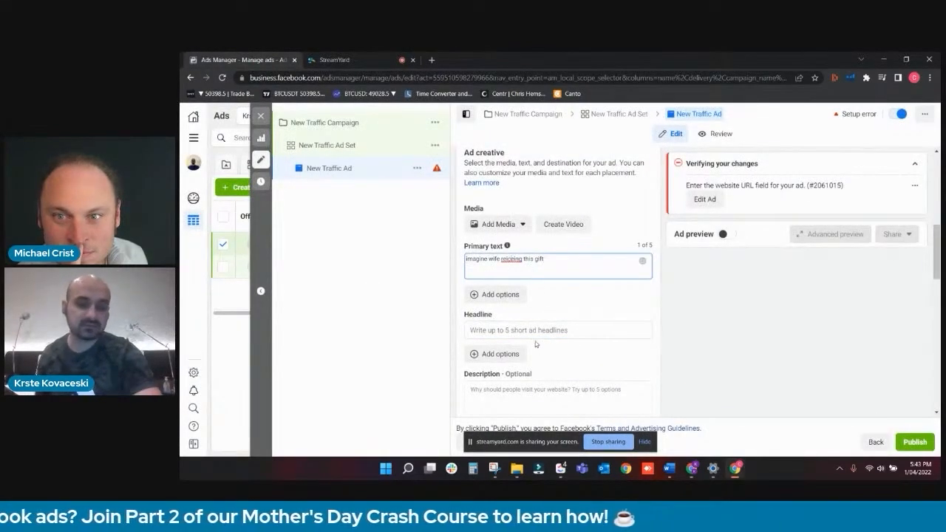
- Set the ad's headline to "Perfect Gift For Wife" and its description to "Ships Fast From USA"
click(518, 327)
click(512, 330)
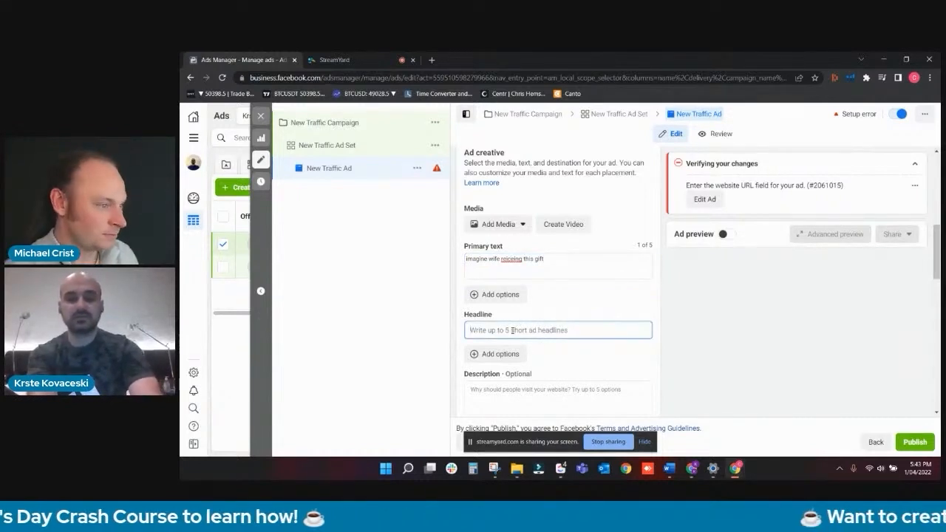
text(Pr)
text(rfect Gift For Wi)
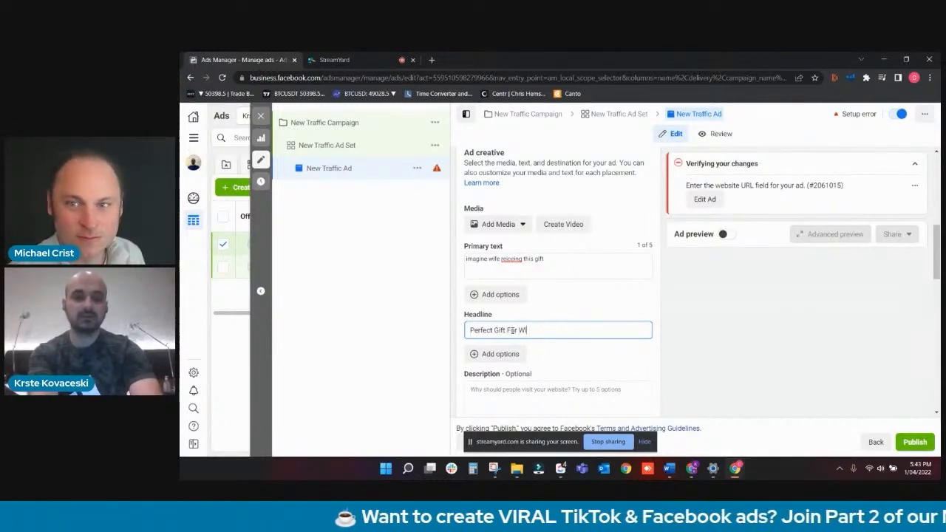
text(fe)
click(526, 391)
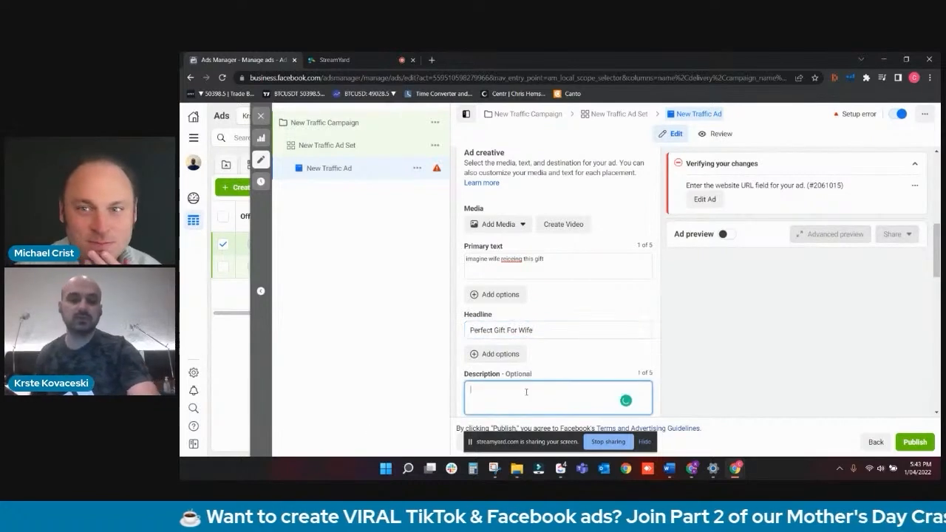
text(Ships Fast From USA)
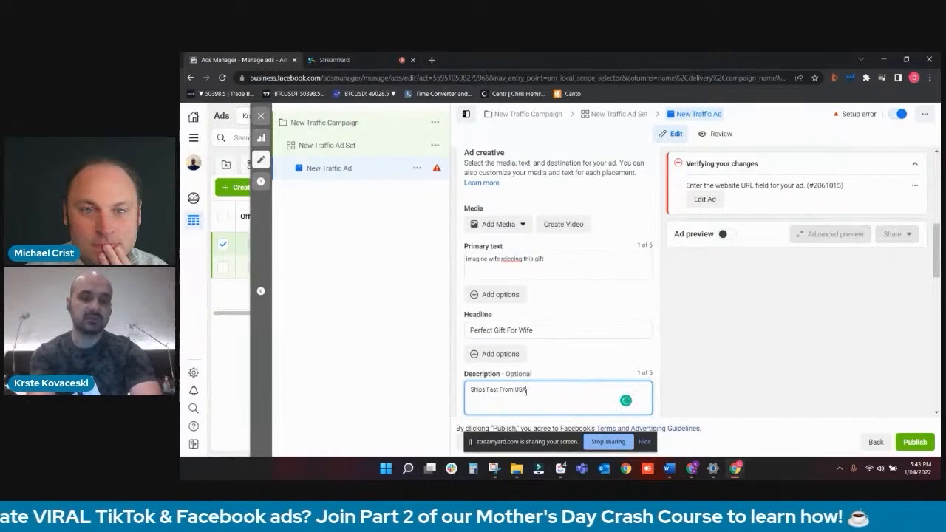
- Set the ad's call to action to Shop now
scroll(532, 386, down, 4)
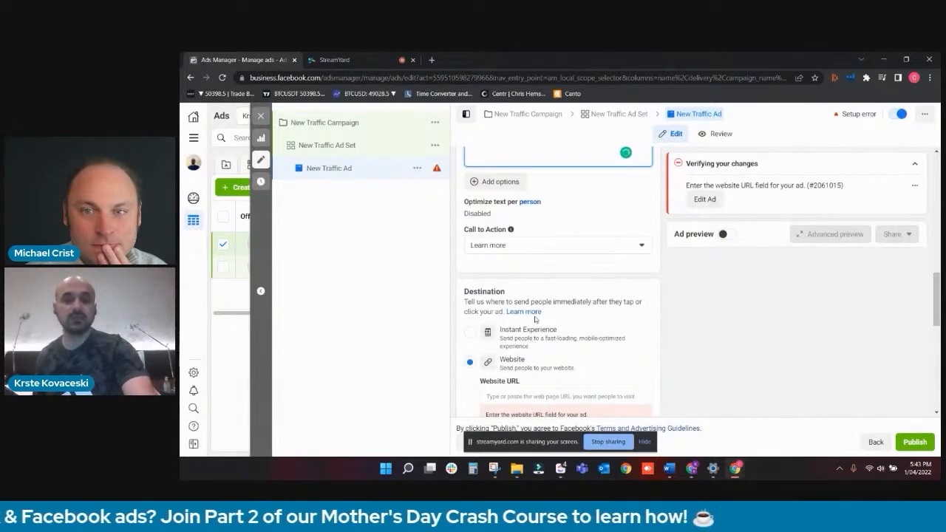
click(529, 244)
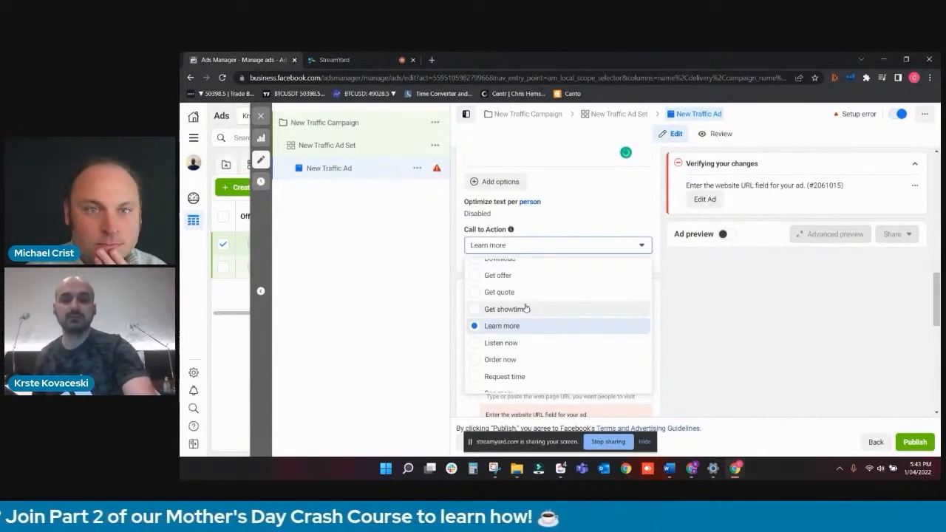
scroll(526, 309, down, 2)
click(523, 367)
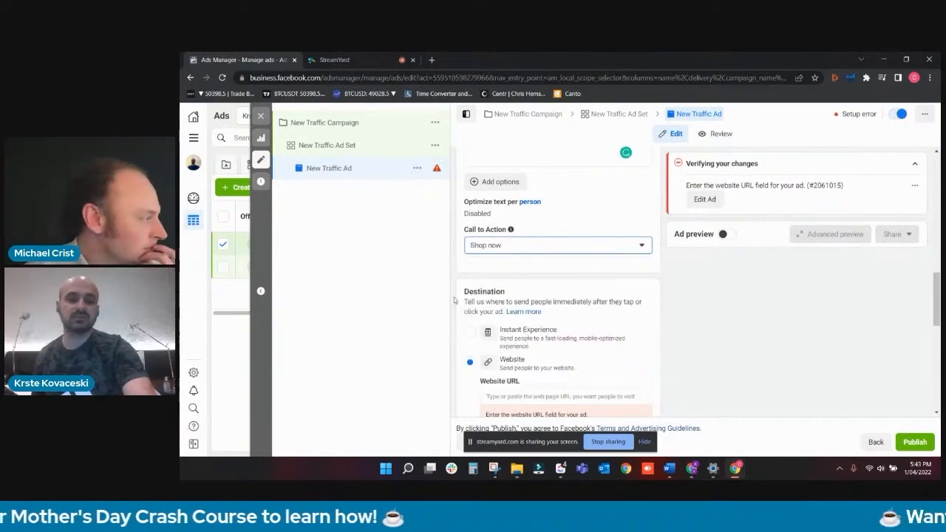
scroll(550, 354, down, 2)
click(577, 297)
text(http://shineon.com/products/)
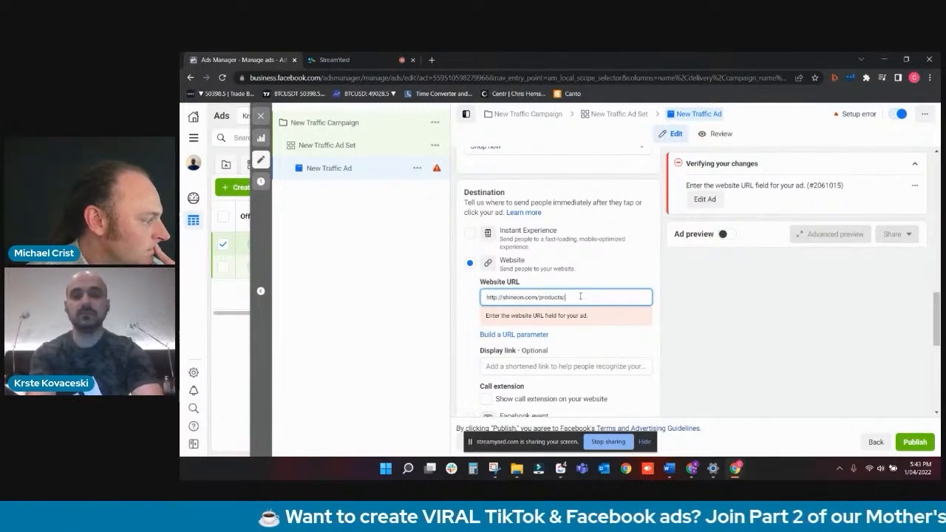
text(product-1)
scroll(560, 292, down, 8)
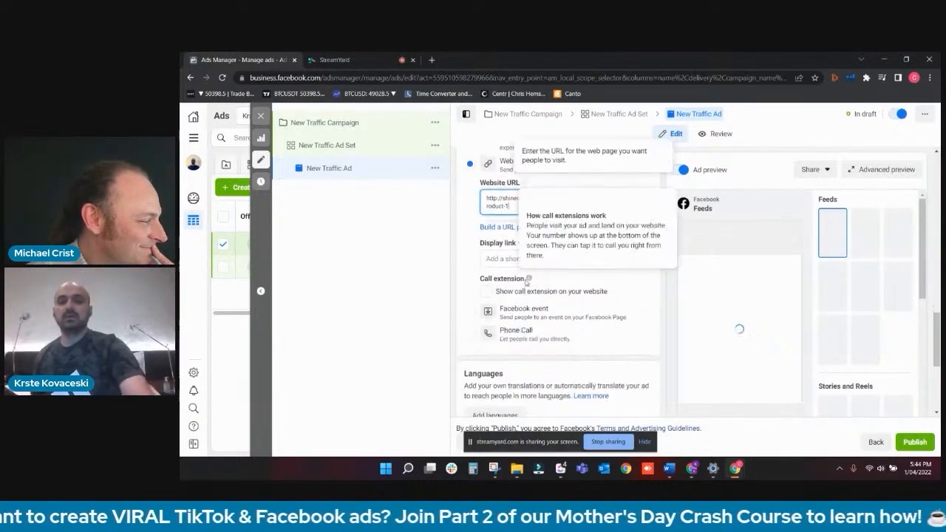
- Upload the image "FREE LUXURY BOX UPGRADE" from Downloads and use it as the ad's media with the recommended crops
scroll(517, 295, up, 10)
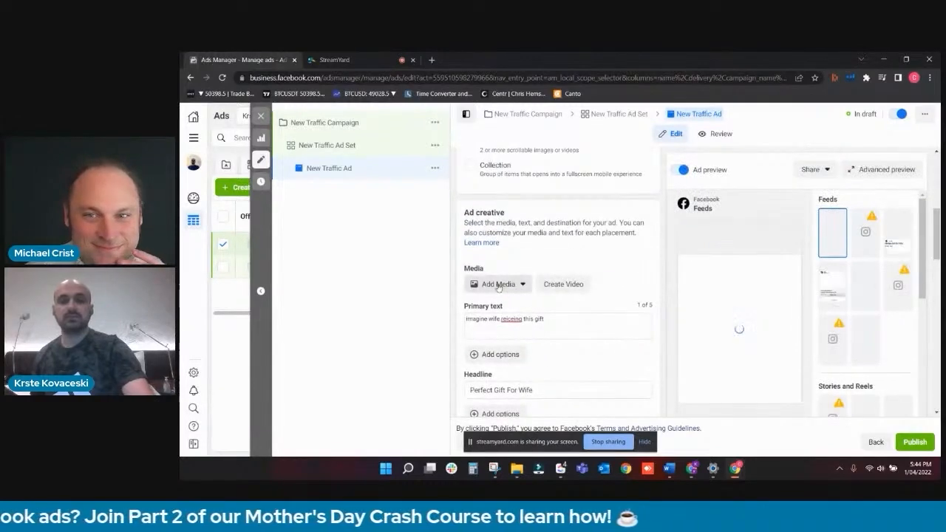
click(501, 286)
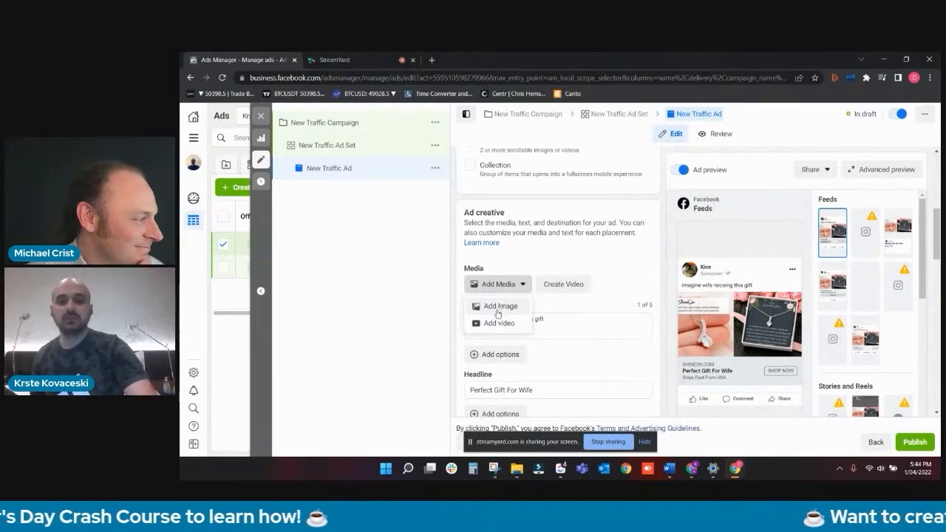
click(503, 307)
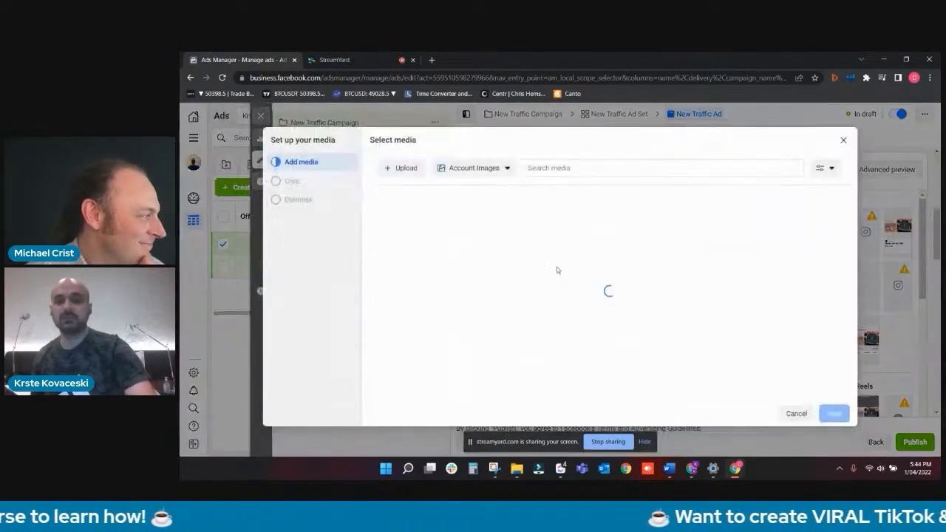
click(407, 169)
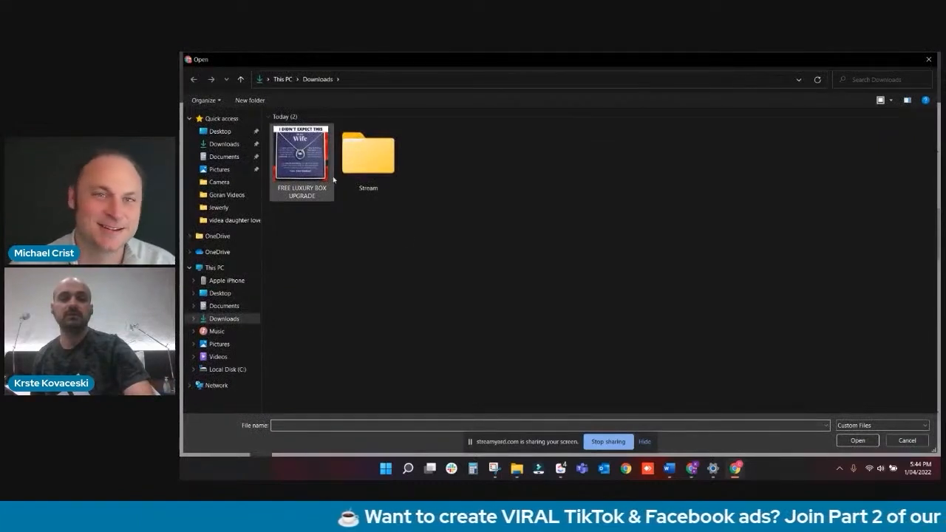
double_click(314, 158)
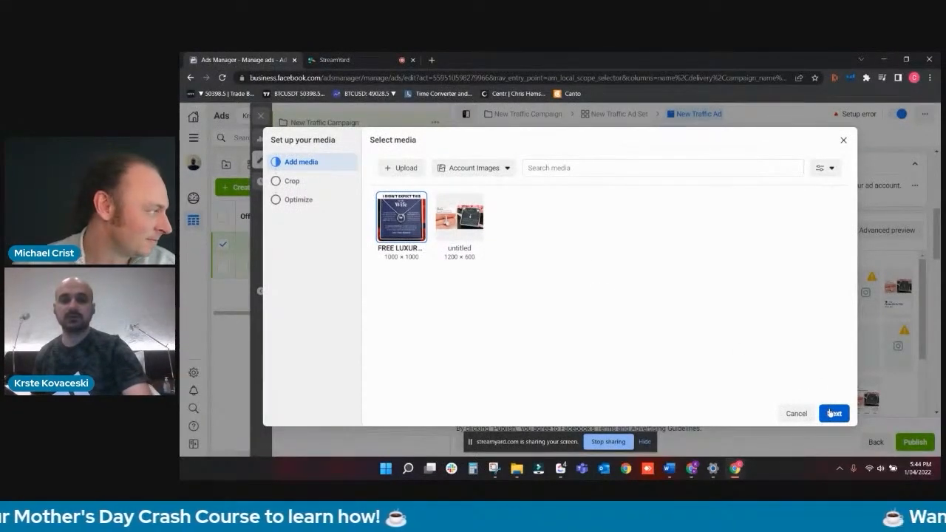
click(832, 413)
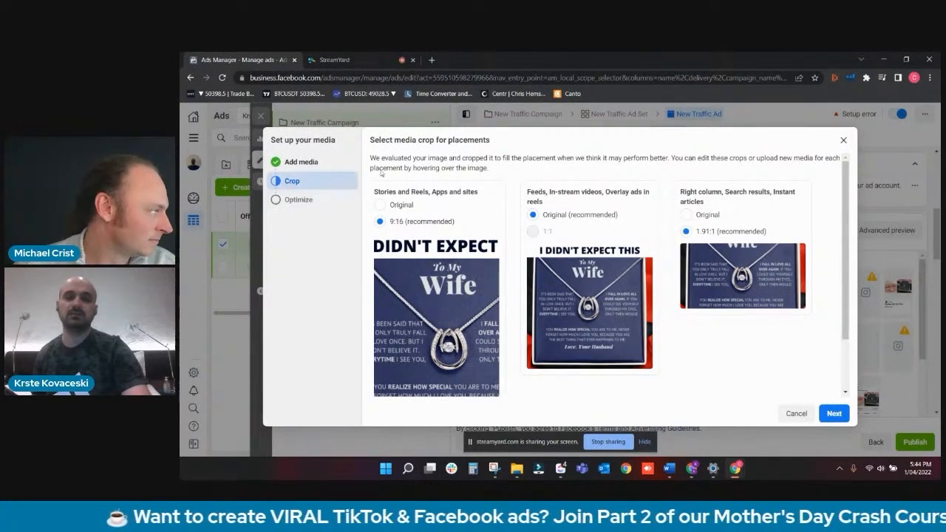
click(844, 142)
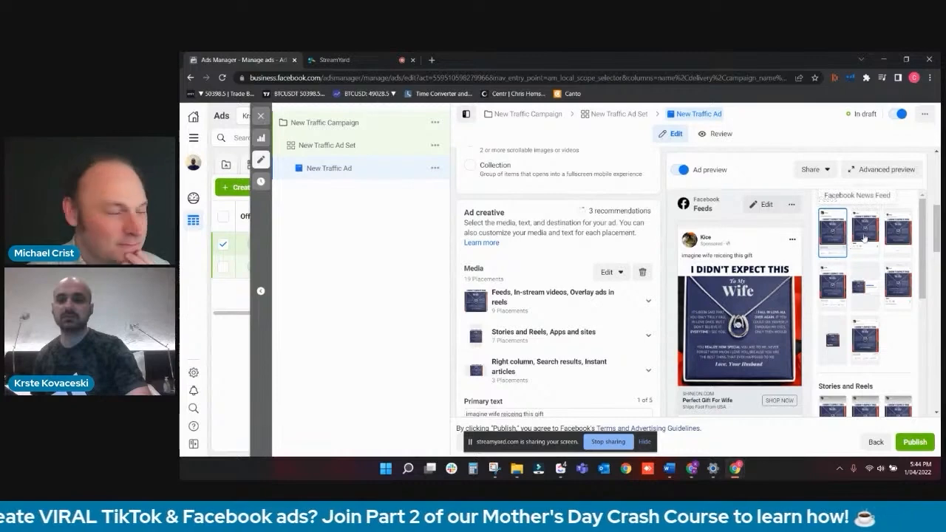
- Examine how the ad looks across the Facebook and Instagram placements in the advanced preview
click(870, 172)
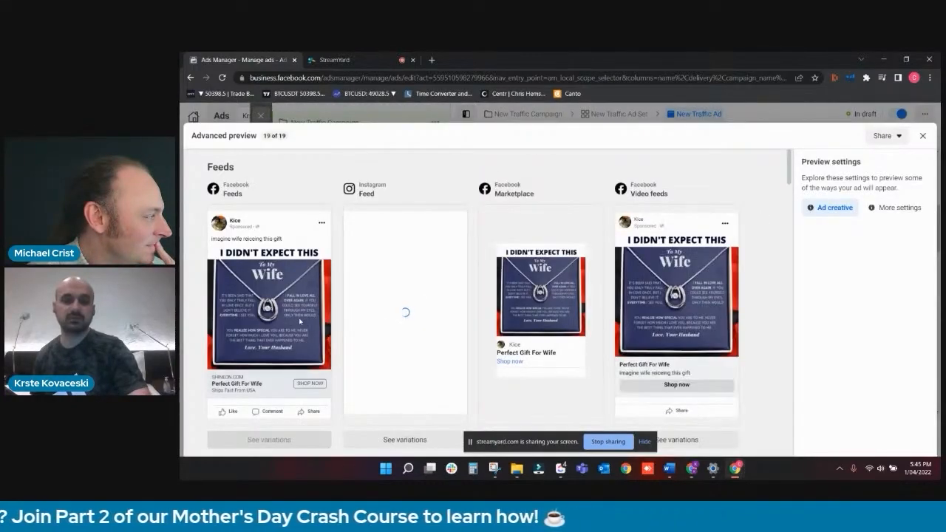
key(ctrl+plus)
key(ctrl+plus)
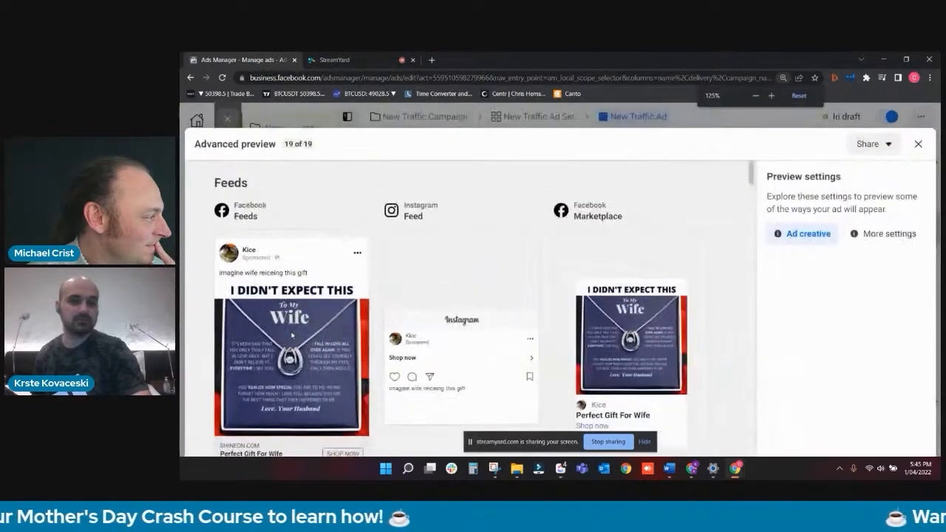
key(ctrl+plus)
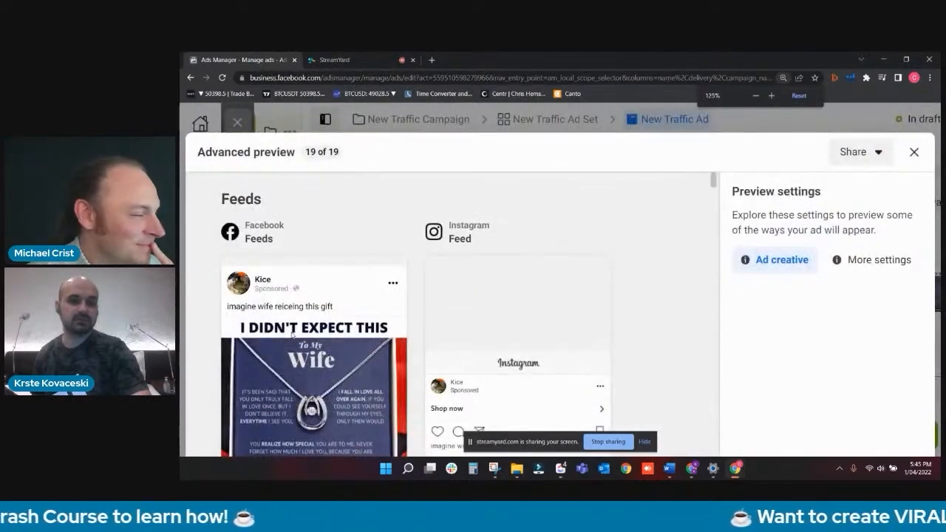
key(ctrl+minus)
key(ctrl+minus)
key(ctrl+minus)
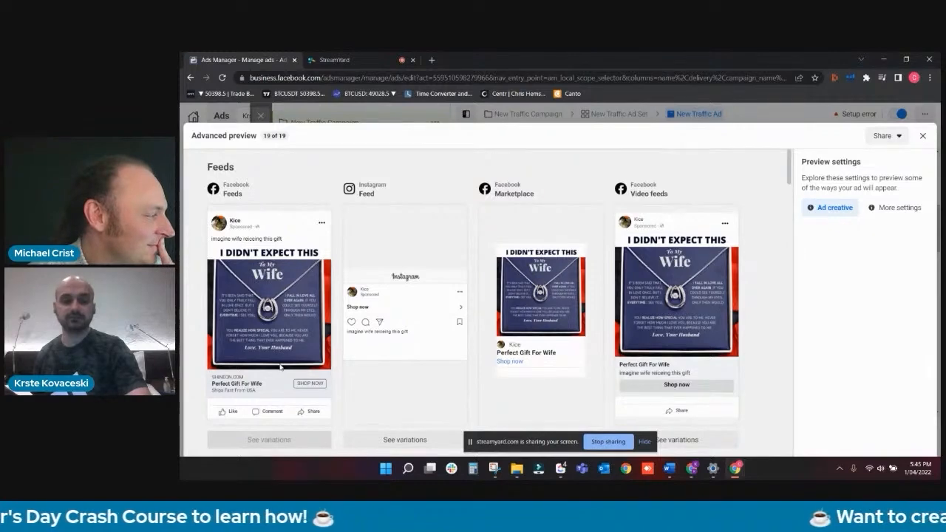
click(921, 136)
scroll(605, 242, down, 5)
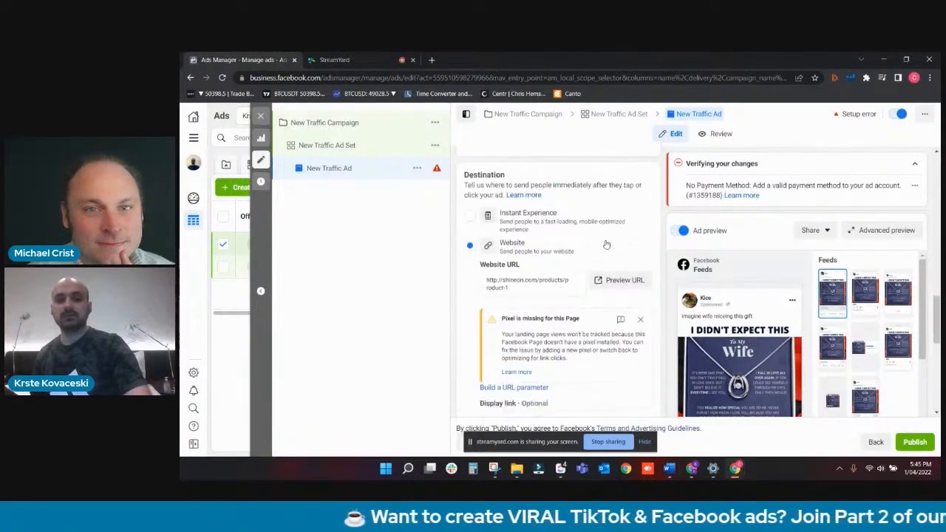
- Examine the traffic ad's language and tracking settings and the ad set's optimization and delivery settings
scroll(605, 242, down, 5)
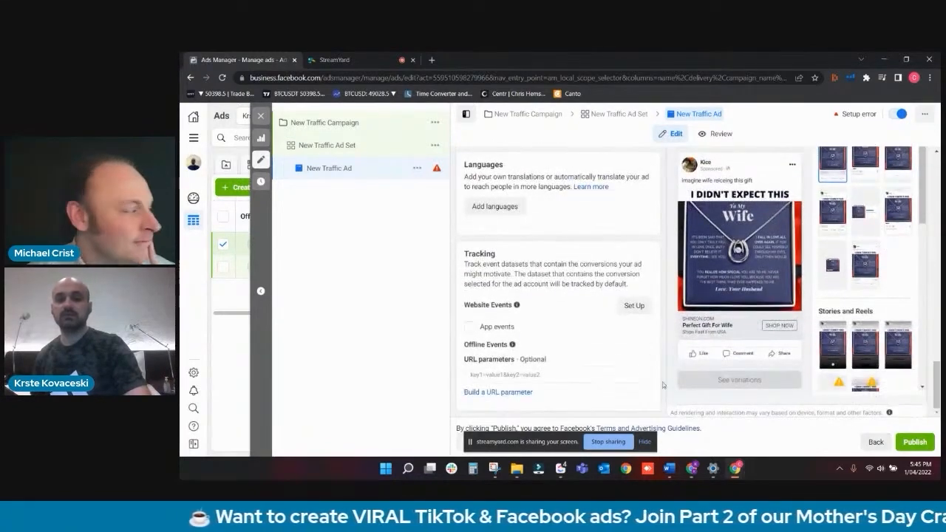
click(524, 373)
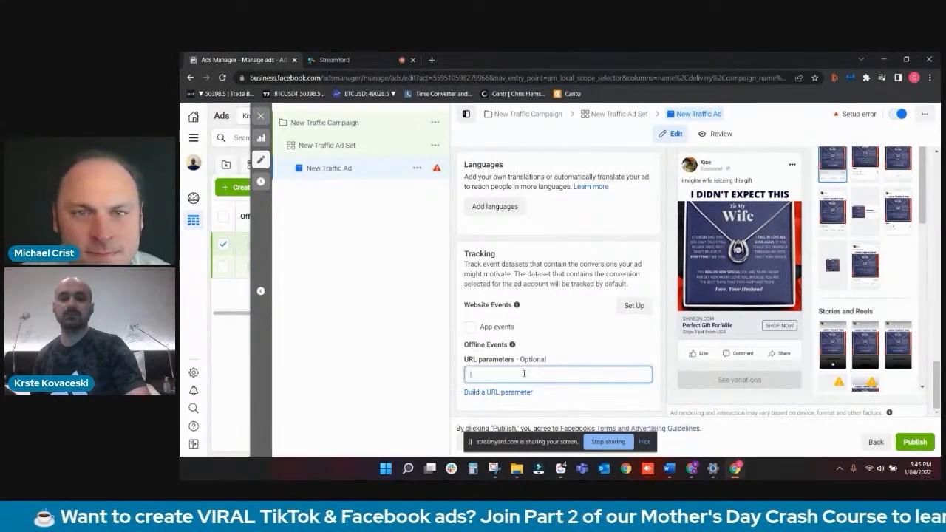
mouse_move(553, 358)
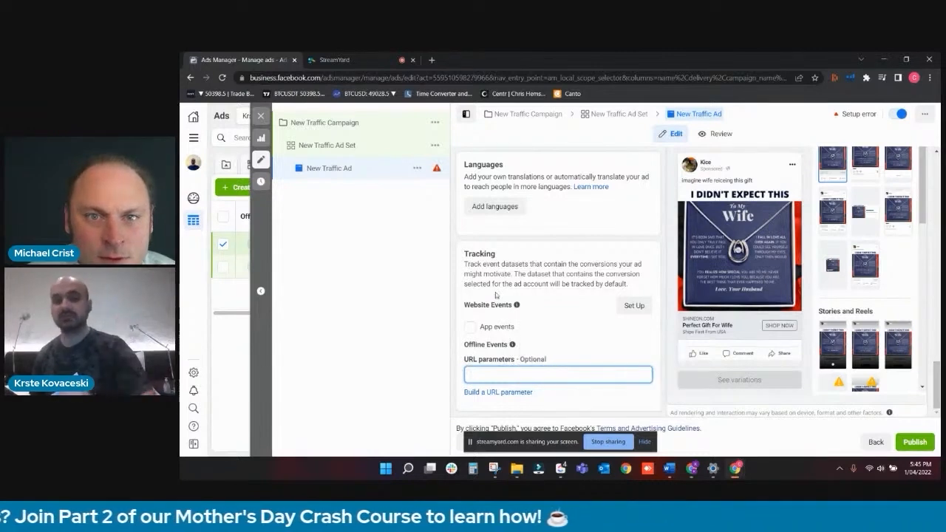
click(471, 326)
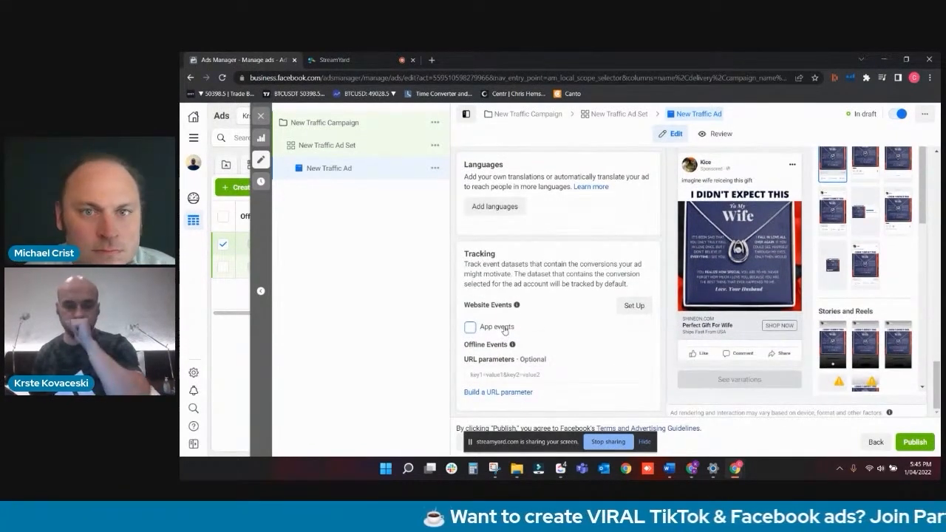
click(398, 152)
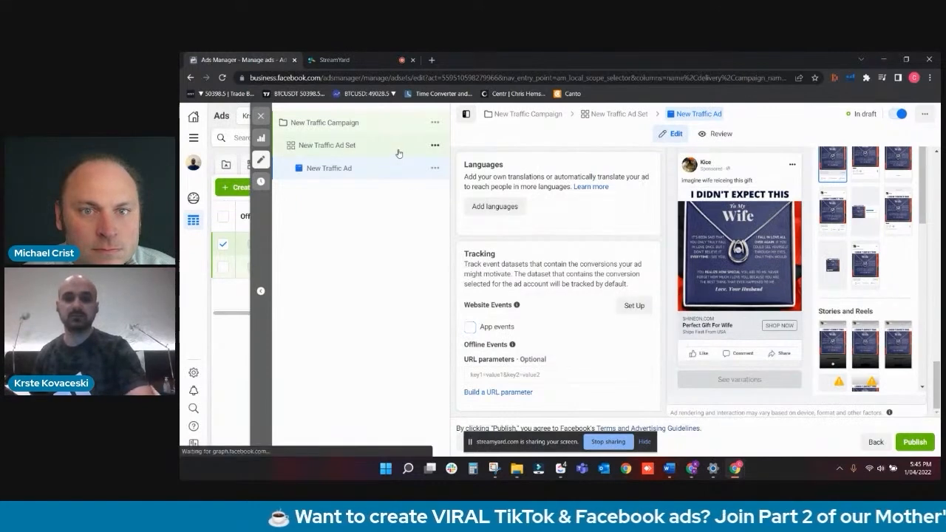
scroll(498, 209, down, 3)
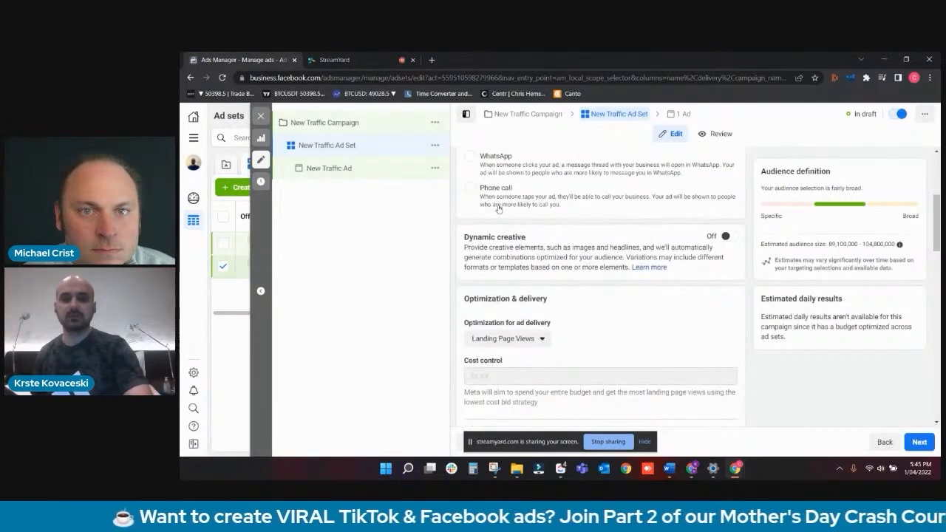
scroll(499, 209, down, 5)
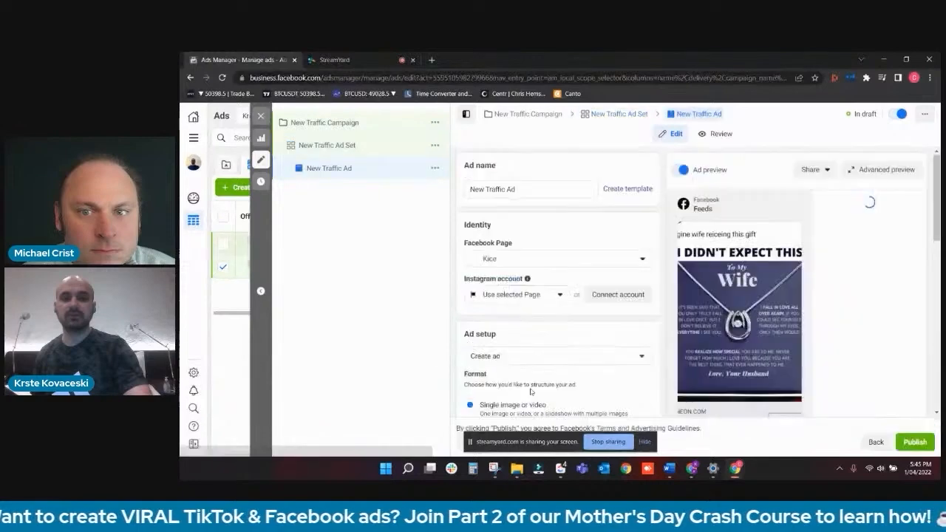
scroll(513, 359, down, 15)
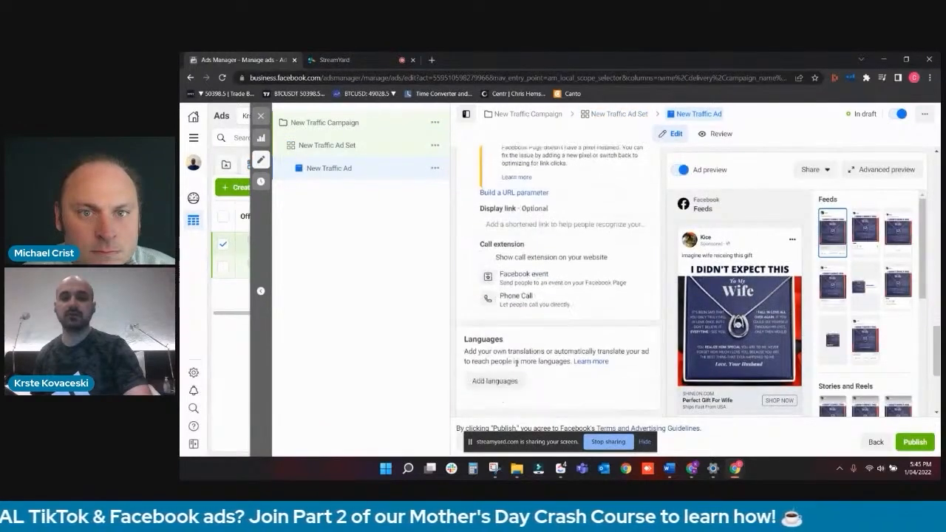
scroll(517, 363, down, 3)
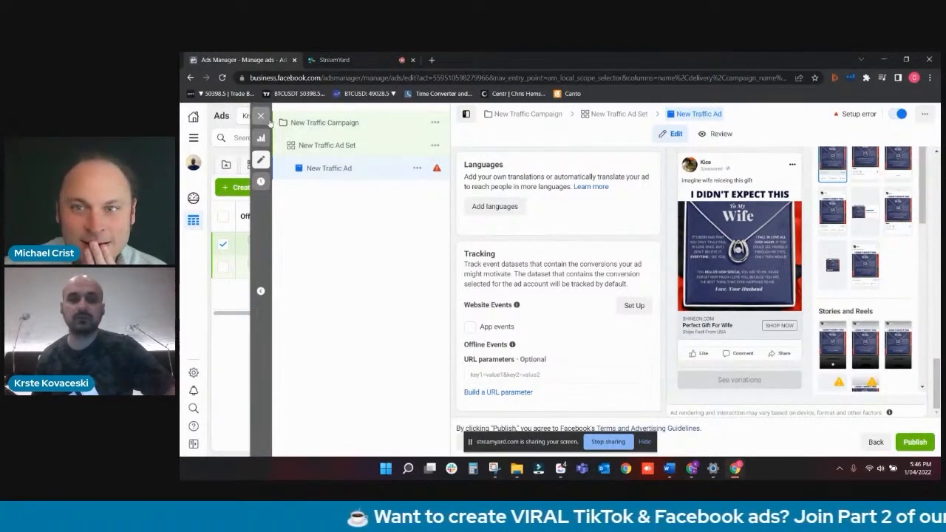
- Close the ad editor and deselect New Traffic Ad in the list of ads
click(260, 116)
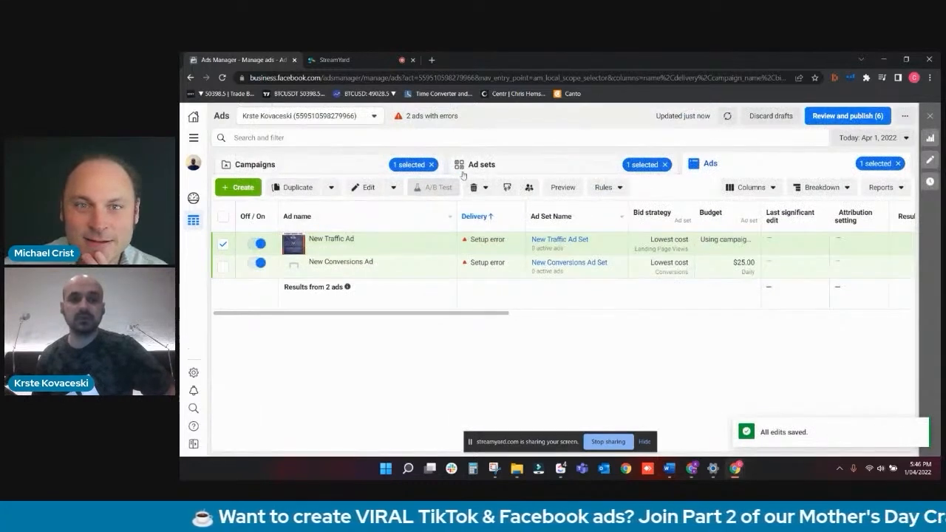
click(222, 244)
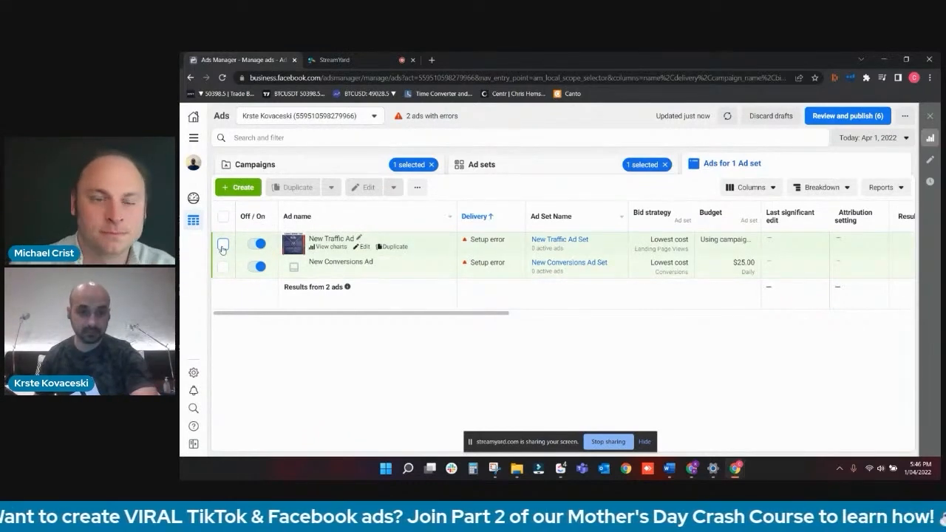
click(238, 187)
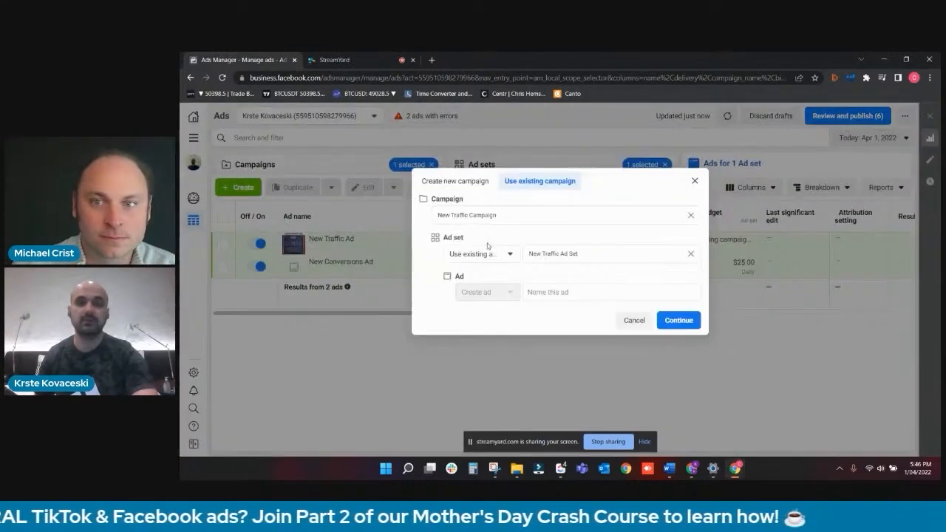
click(456, 181)
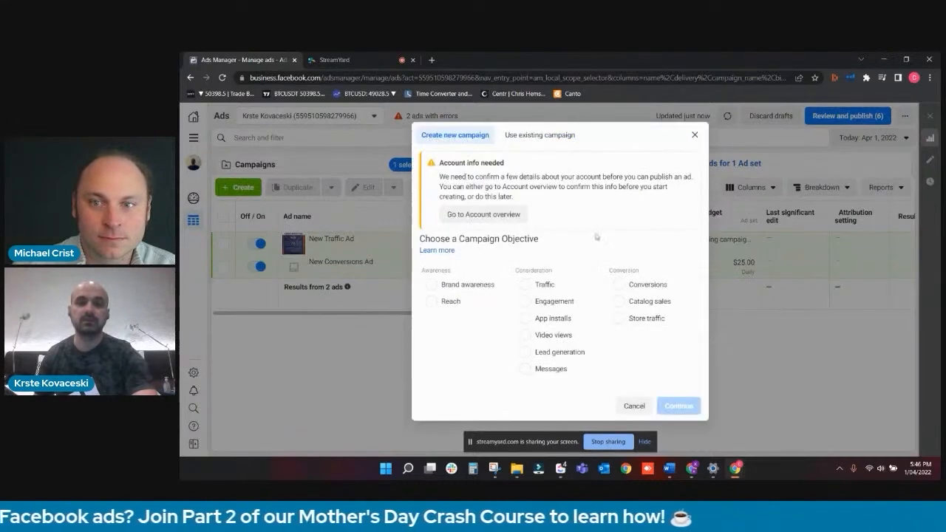
click(623, 286)
scroll(677, 388, down, 2)
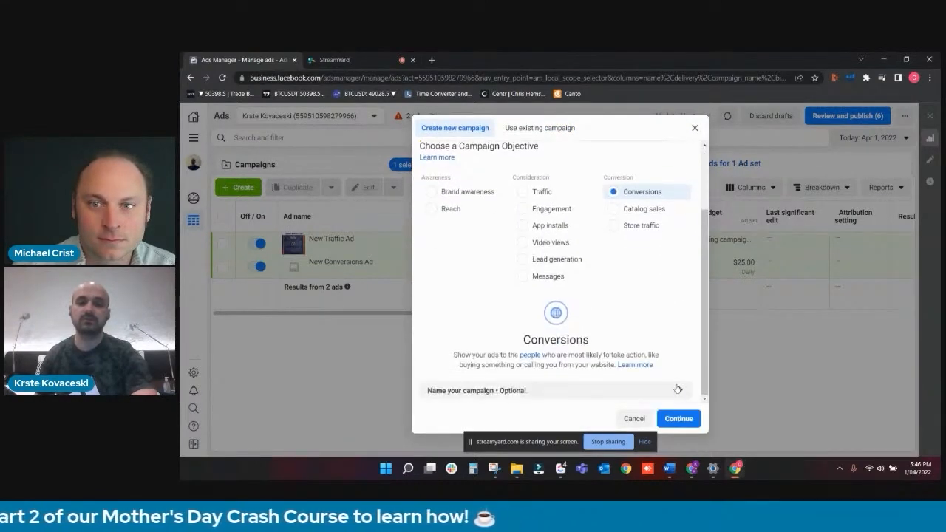
click(694, 129)
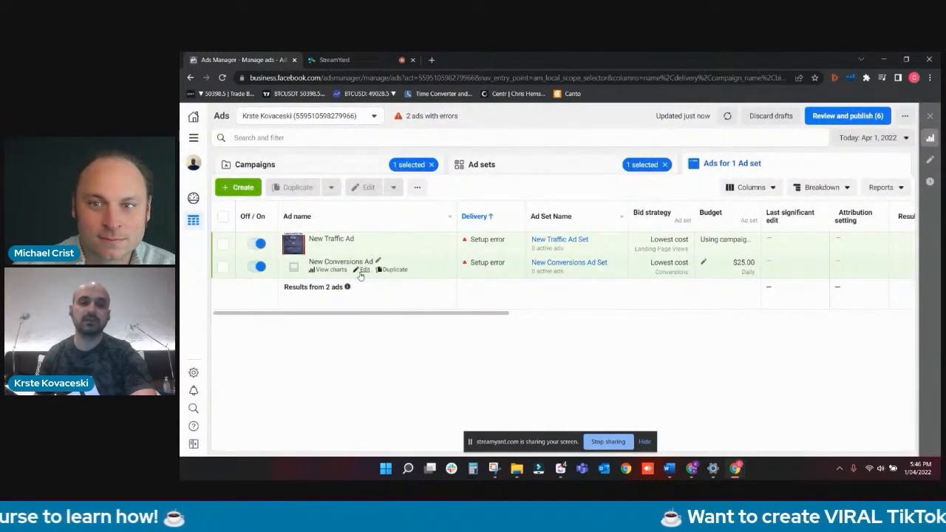
- Open New Conversions Ad for editing and turn on Campaign Budget Optimization for its New Conversions Campaign
click(222, 267)
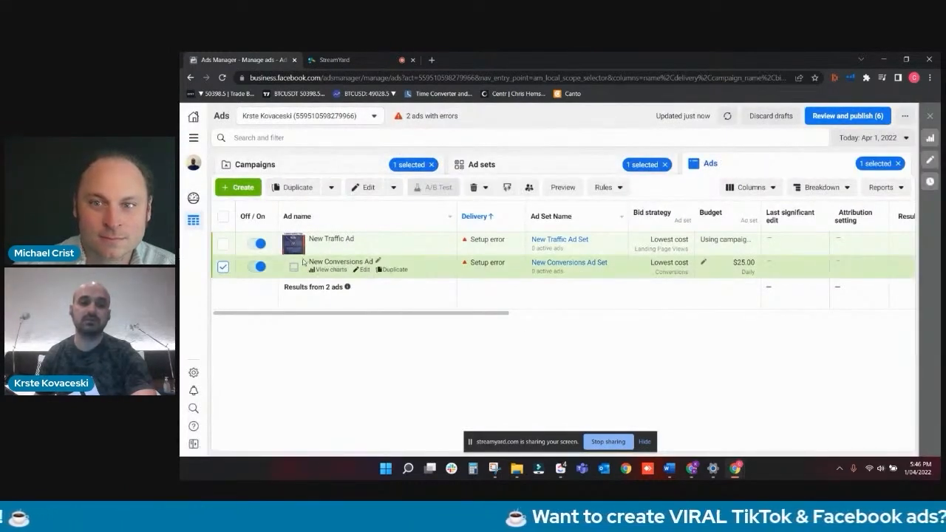
click(362, 187)
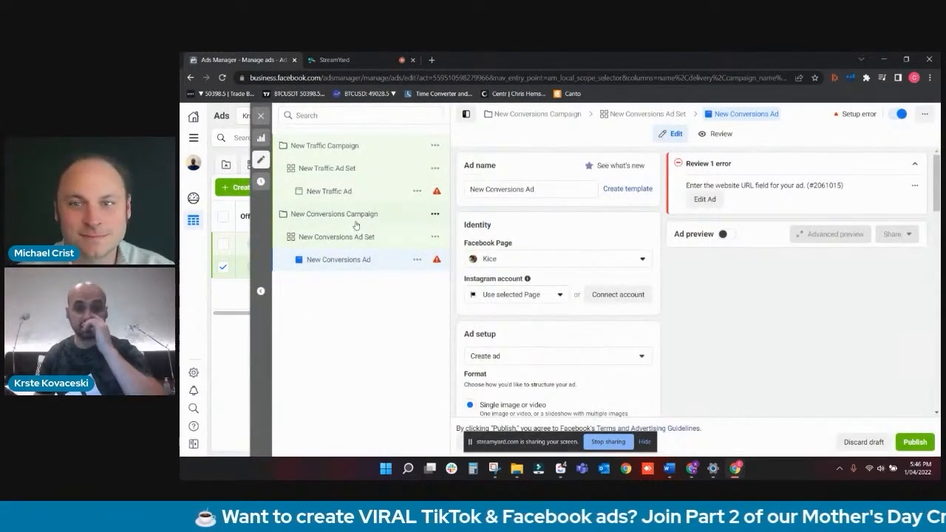
click(355, 221)
scroll(614, 273, down, 3)
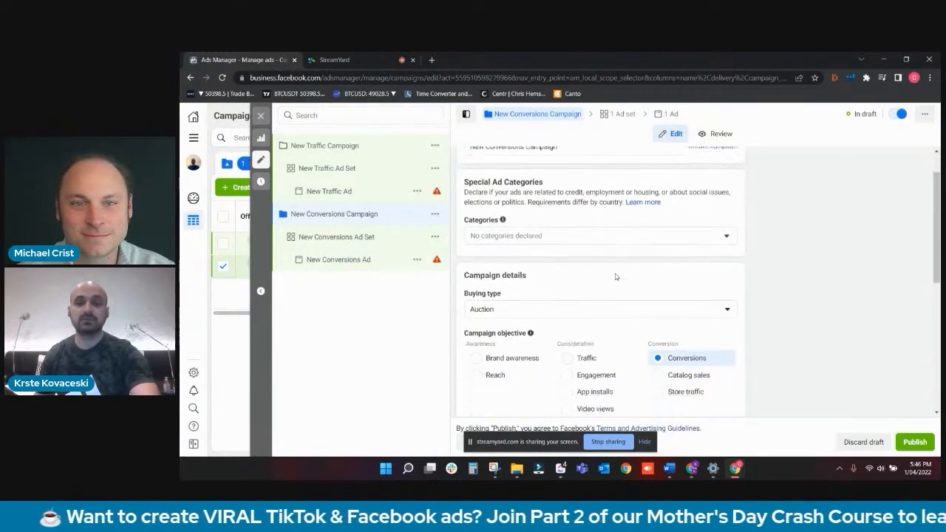
scroll(686, 304, down, 4)
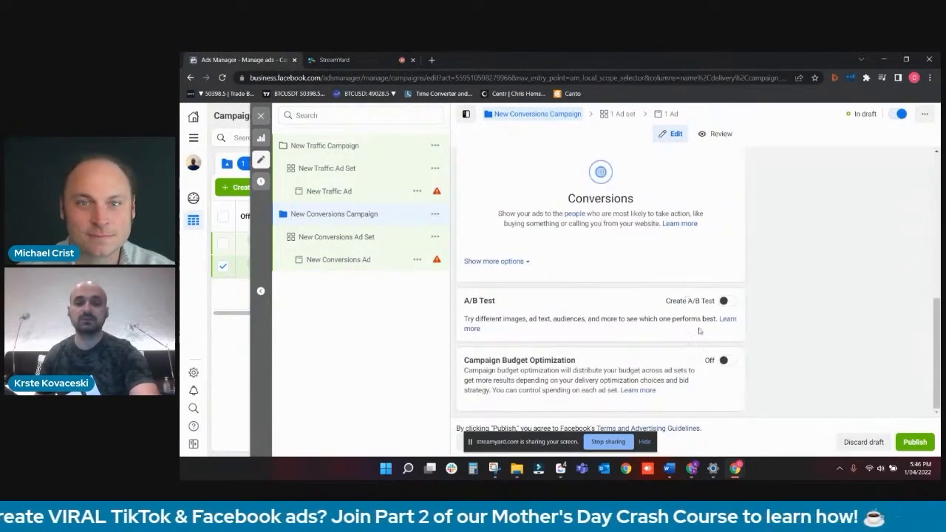
click(723, 360)
scroll(660, 336, down, 3)
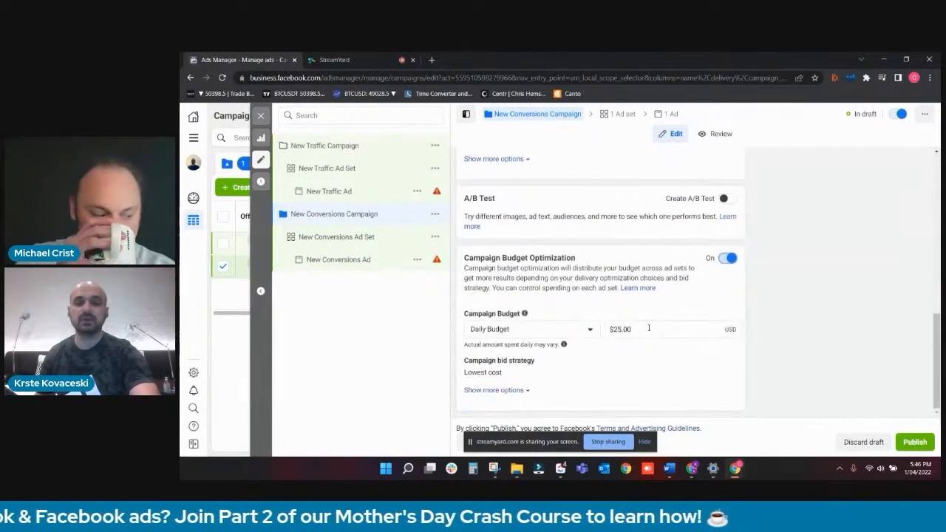
- Set the daily budget of New Conversions Campaign to $30
triple_click(489, 259)
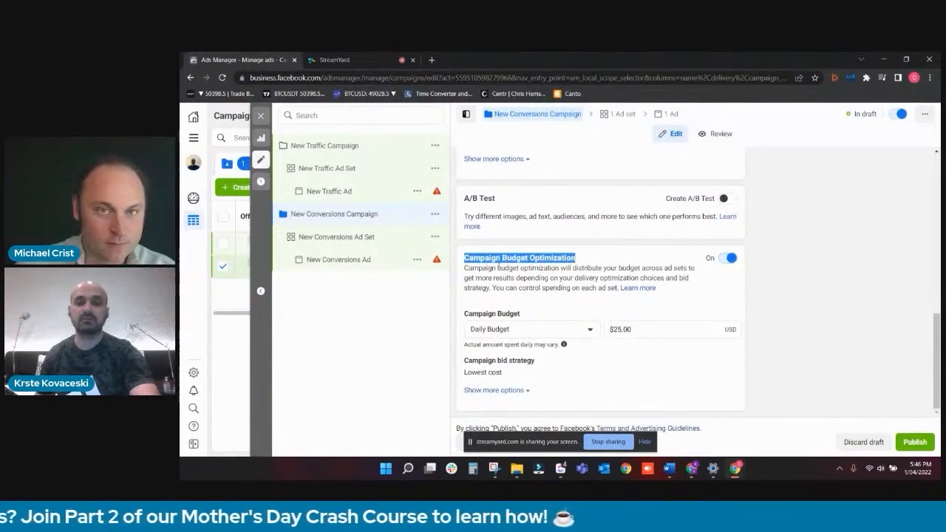
click(654, 329)
text(30)
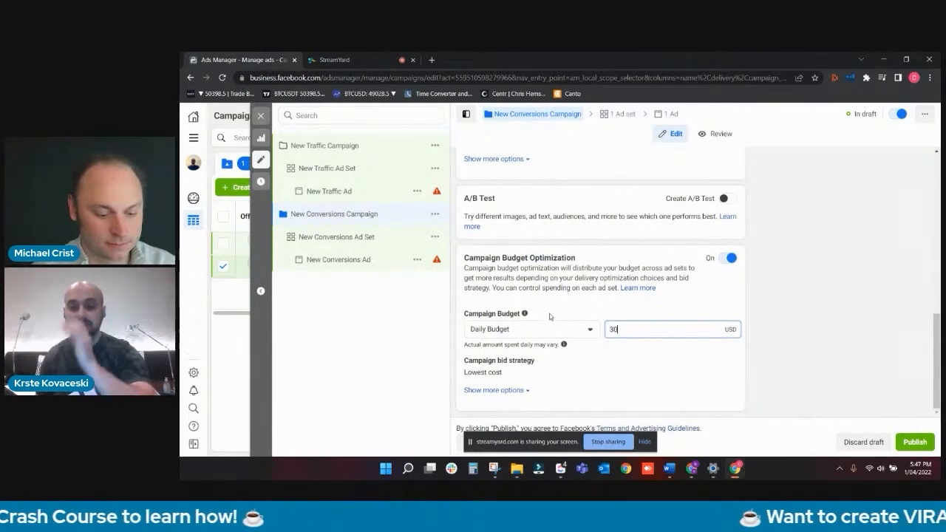
- Examine the conversion event location, Meta Pixel and dynamic creative settings of New Conversions Ad Set
click(374, 248)
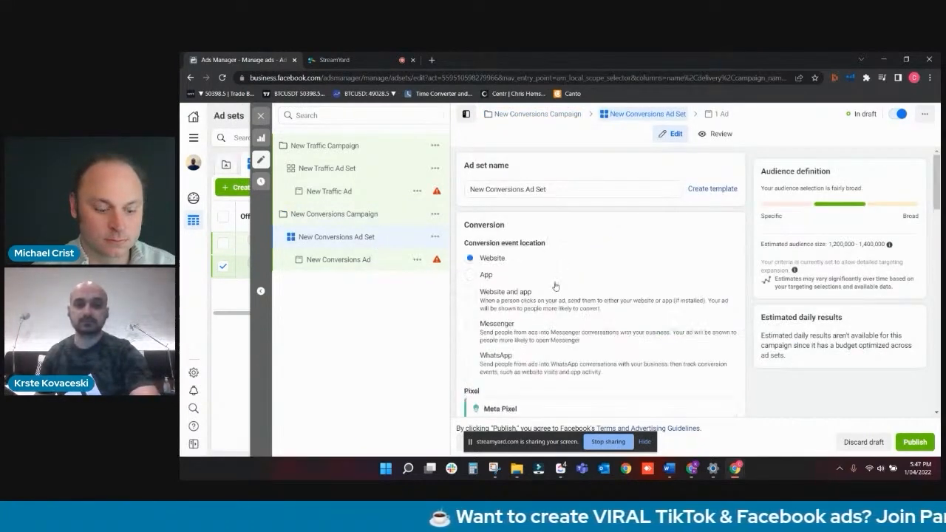
scroll(554, 289, down, 2)
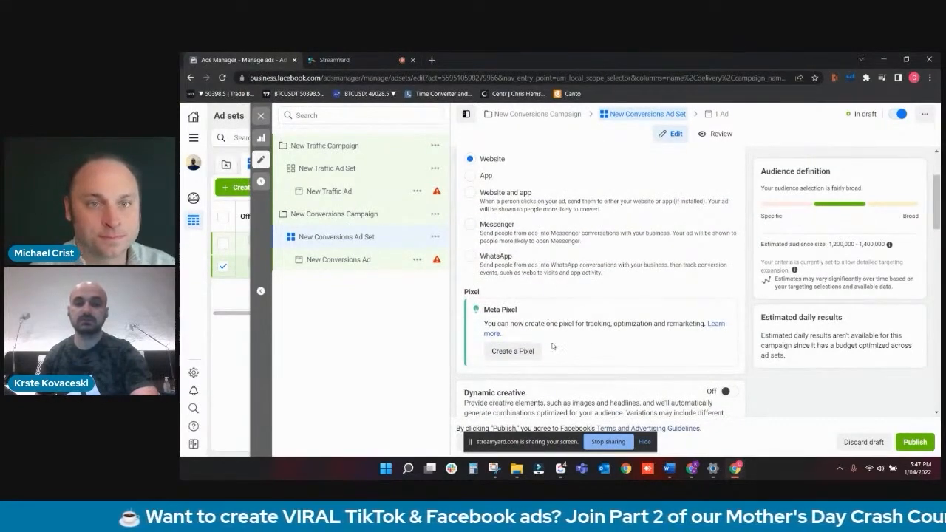
scroll(552, 346, up, 1)
scroll(554, 341, down, 2)
scroll(556, 336, up, 2)
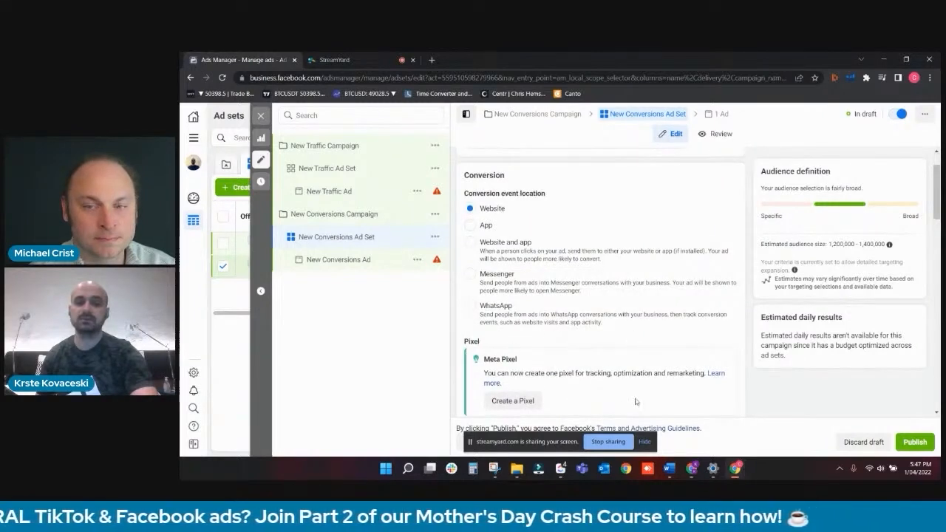
scroll(602, 373, down, 1)
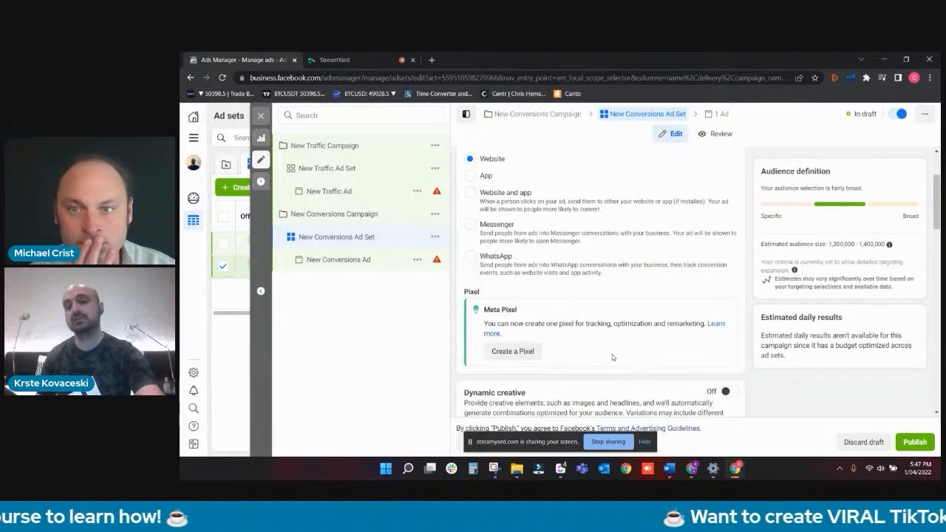
scroll(612, 358, down, 3)
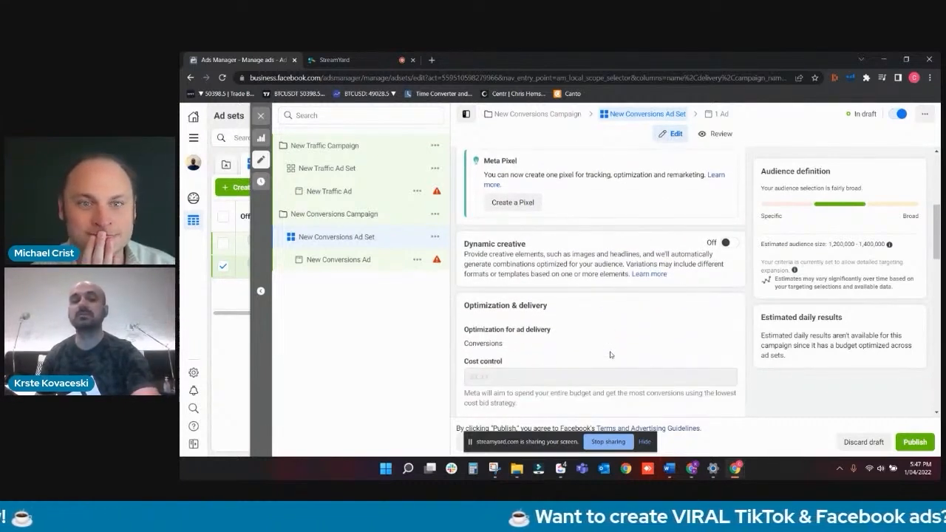
- Schedule New Conversions Ad Set to start on Apr 2, 2022 at 12:00 AM
scroll(595, 348, down, 3)
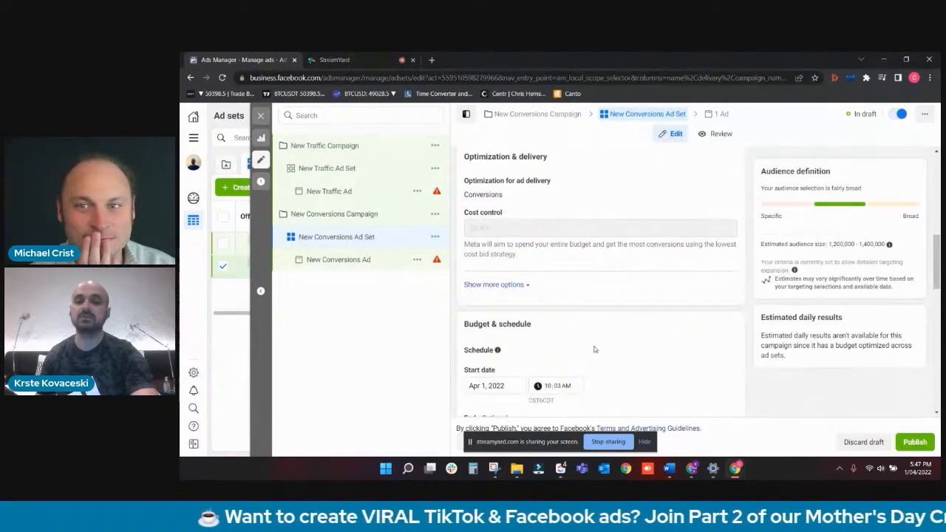
click(513, 382)
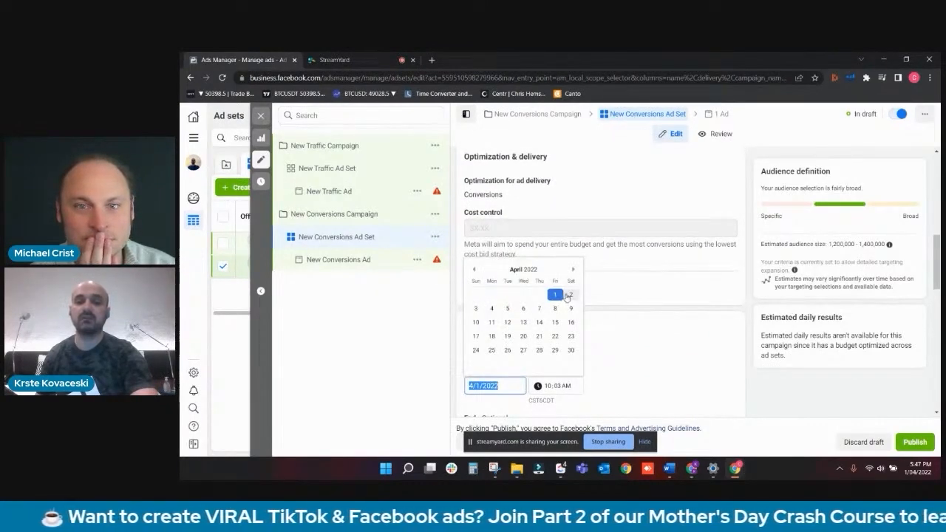
click(569, 295)
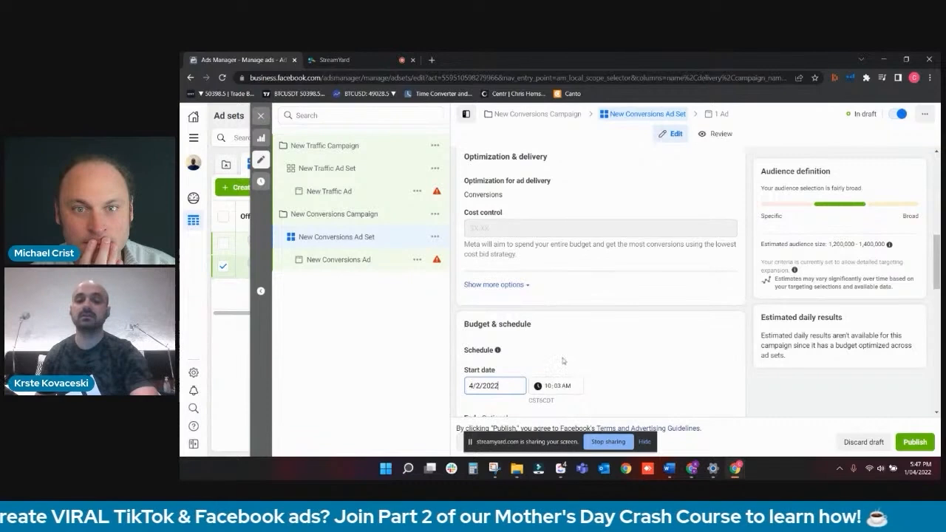
click(549, 386)
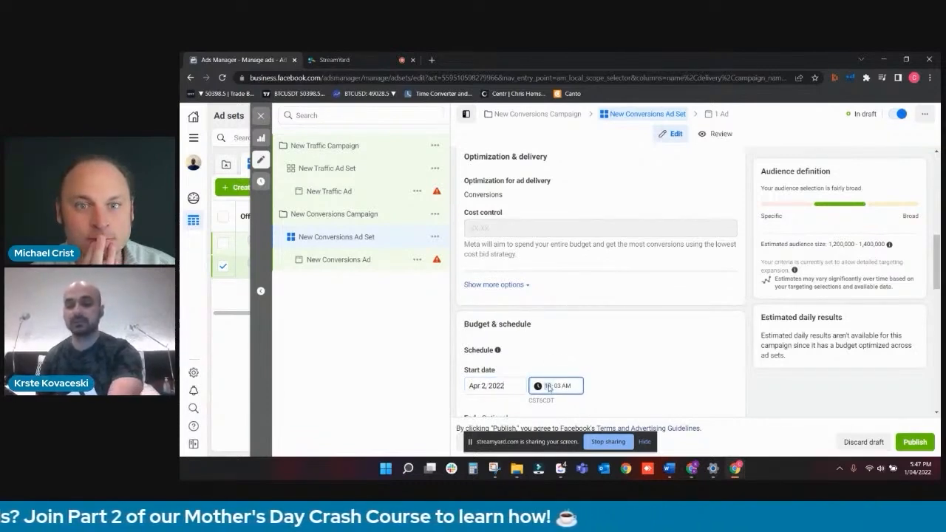
click(557, 386)
text(00)
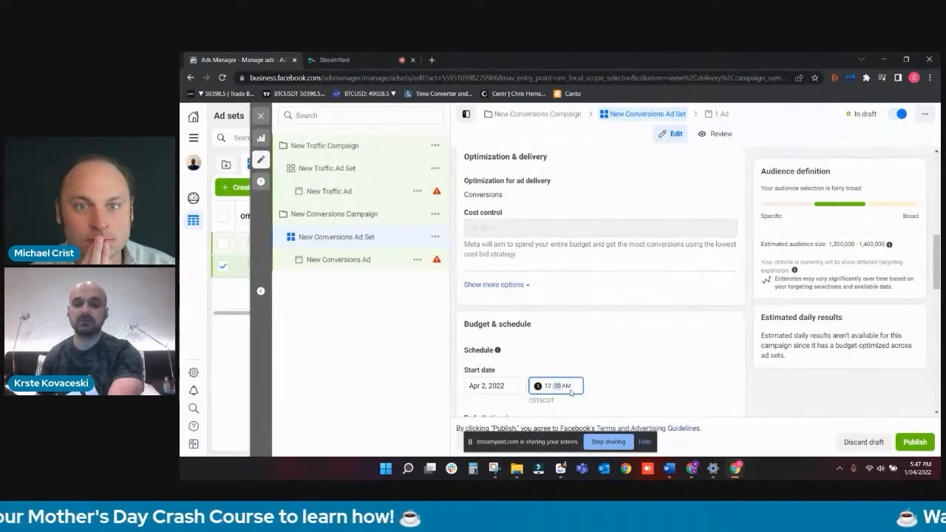
- Replace Macedonia with the United States as the audience location of New Conversions Ad Set
scroll(565, 385, down, 2)
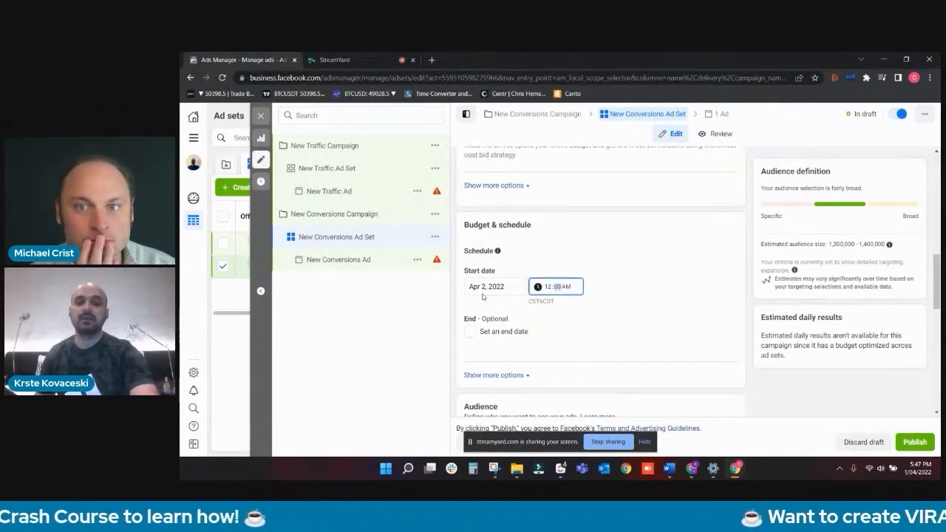
scroll(509, 316, down, 5)
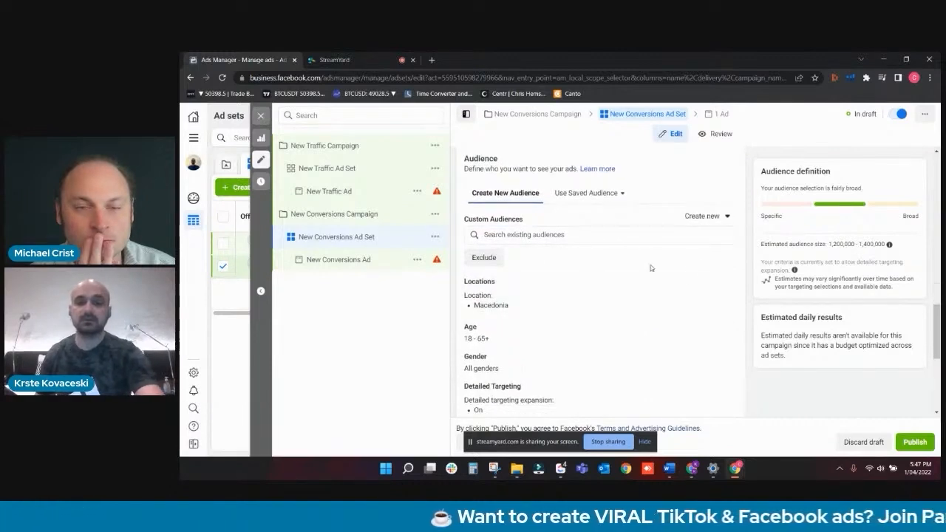
click(721, 284)
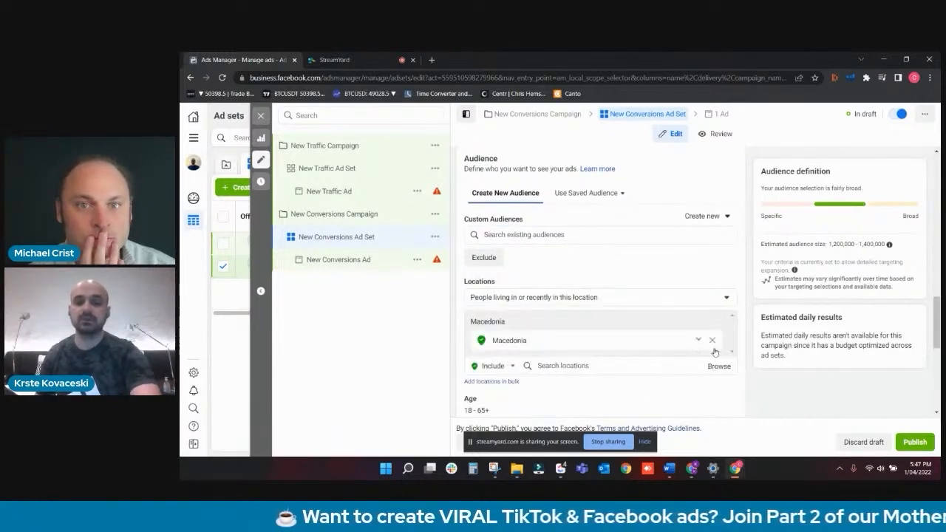
click(713, 341)
scroll(537, 266, down, 2)
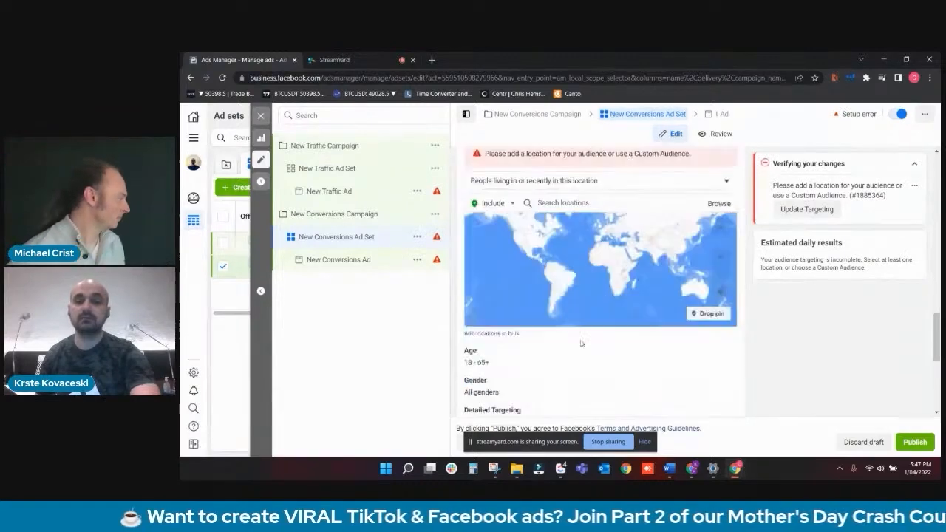
click(565, 202)
text(united states)
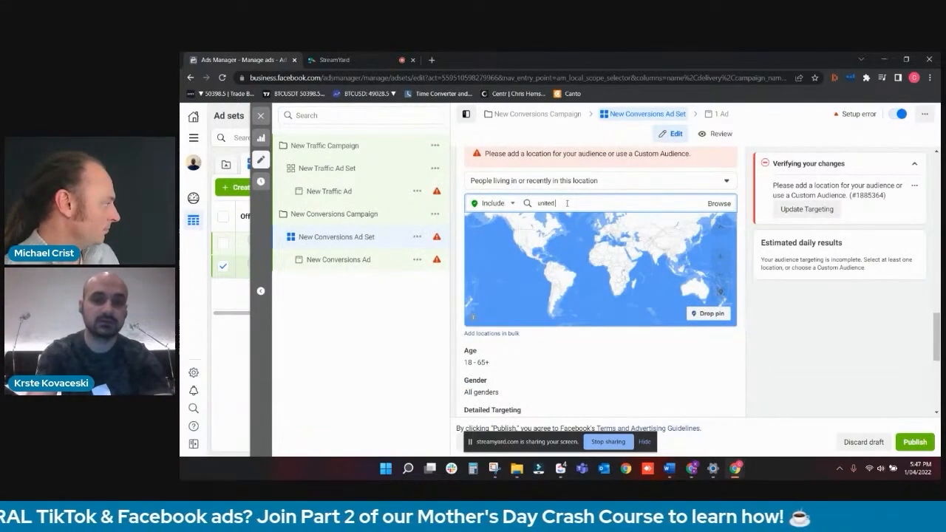
click(552, 225)
- Set the audience's minimum age to 25
scroll(617, 314, down, 1)
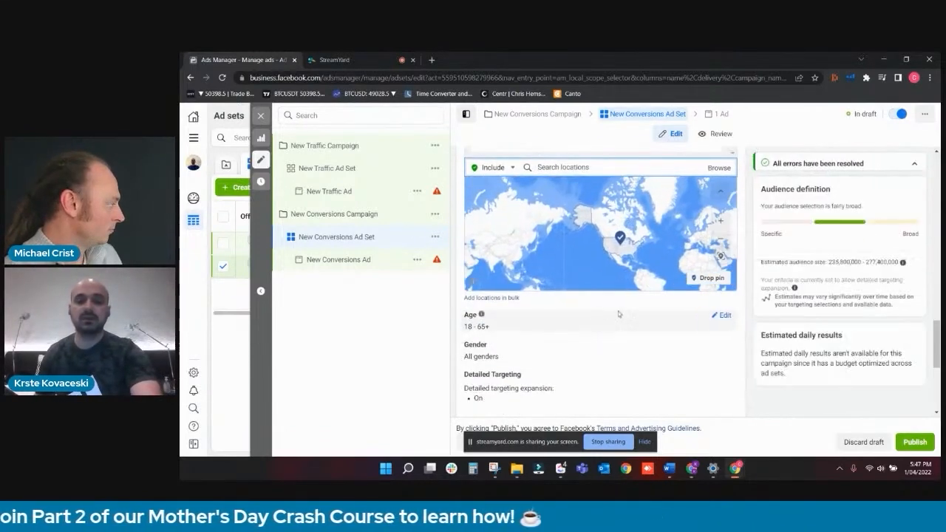
click(720, 316)
click(496, 330)
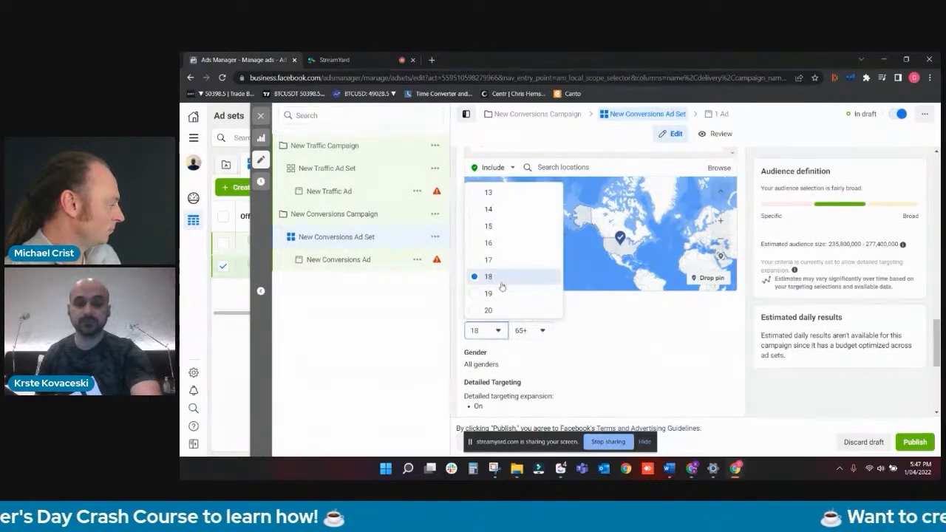
scroll(501, 289, down, 4)
scroll(500, 302, up, 3)
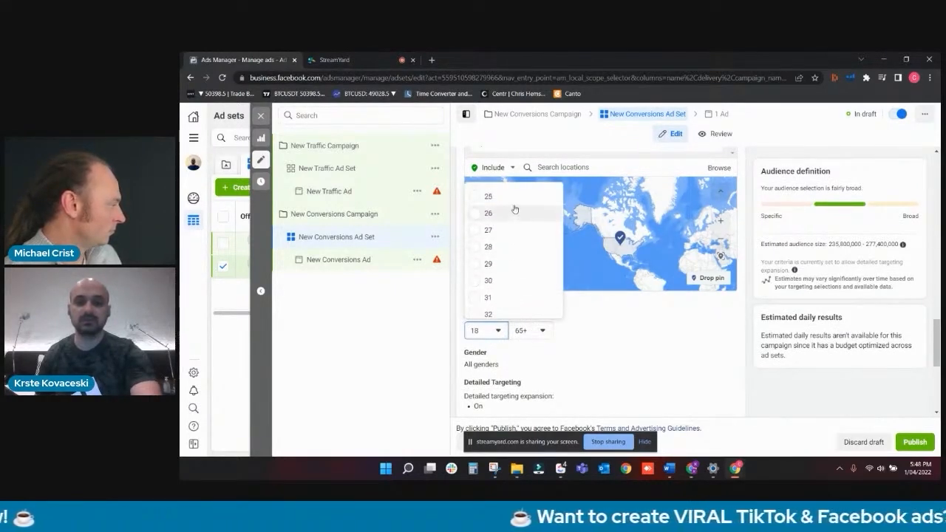
click(515, 197)
- Limit the audience's gender to Men
scroll(665, 296, down, 1)
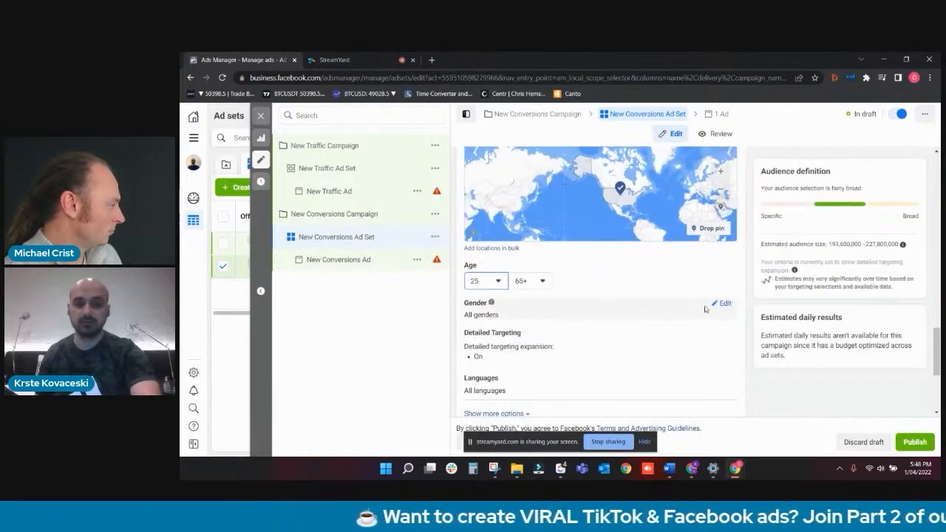
click(721, 304)
click(503, 316)
- Add the Wife interest to the audience's detailed targeting and turn off detailed targeting expansion
scroll(532, 318, down, 1)
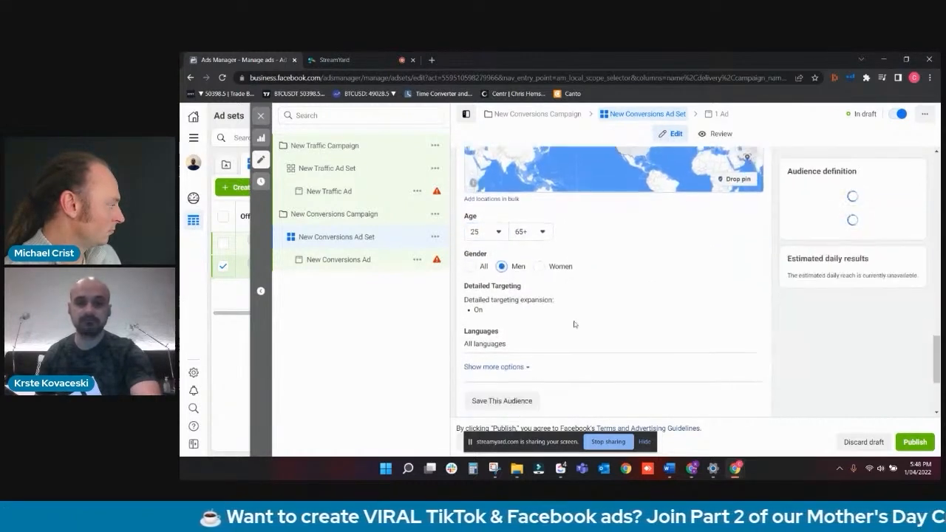
click(721, 289)
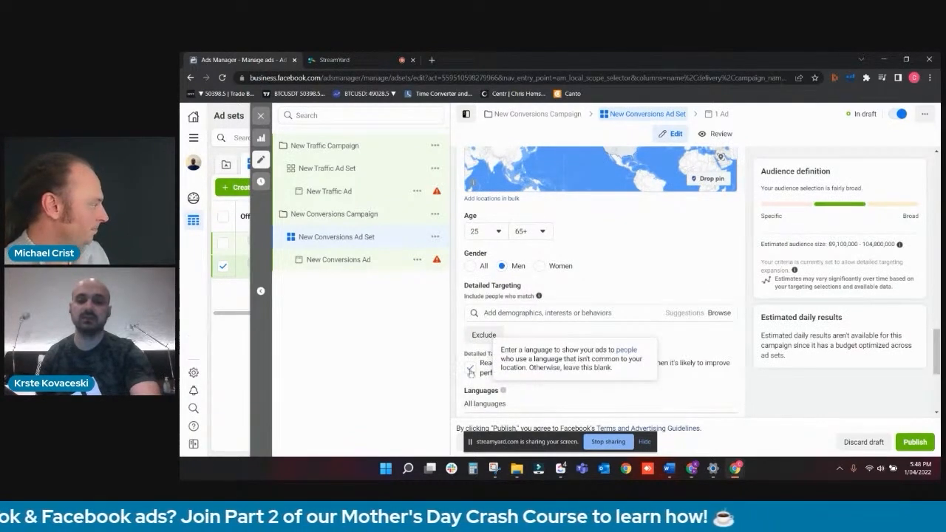
click(521, 314)
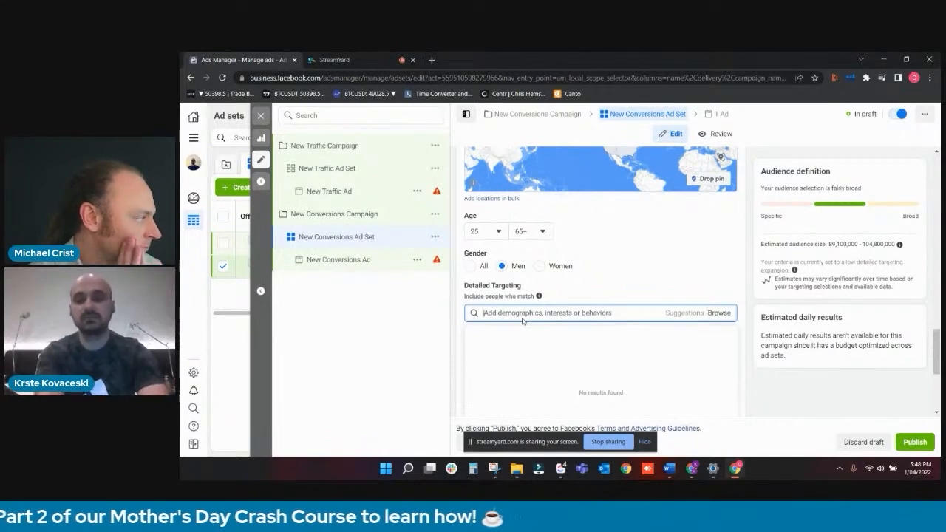
text(wife)
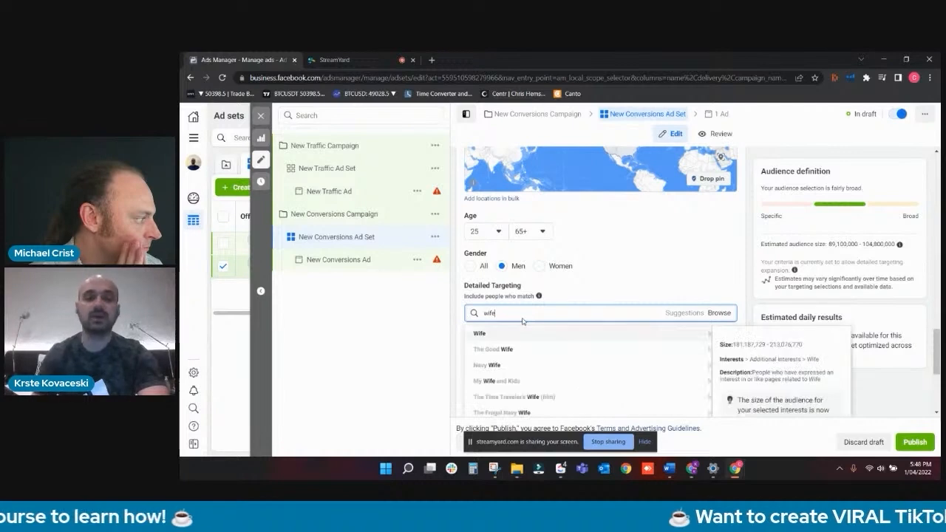
click(508, 334)
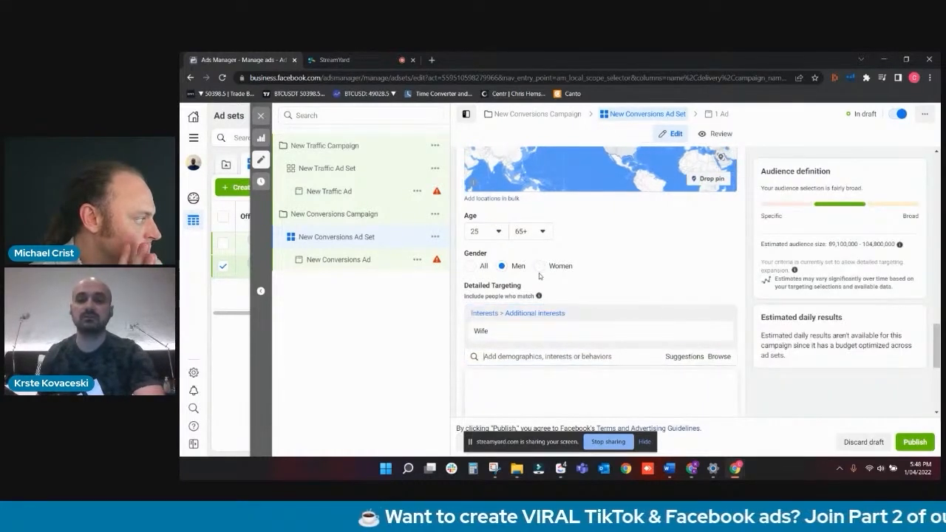
scroll(540, 274, down, 1)
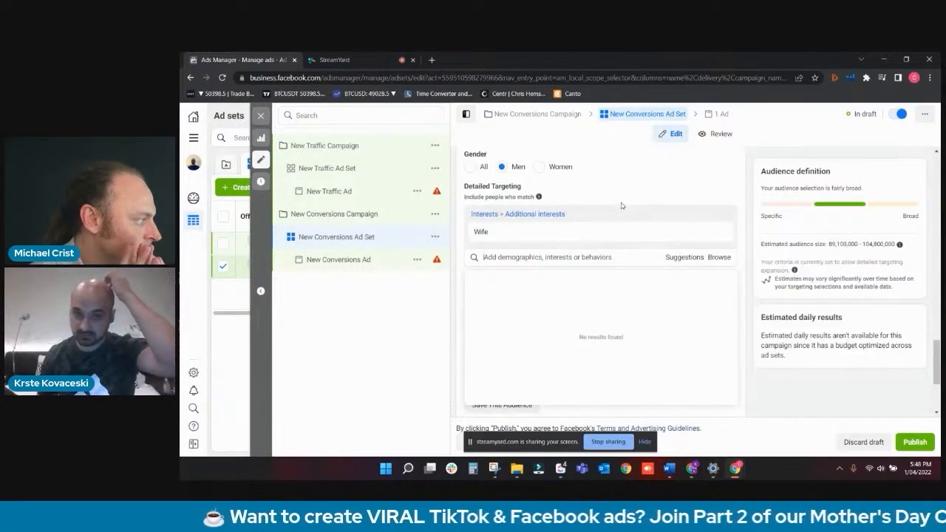
mouse_move(518, 233)
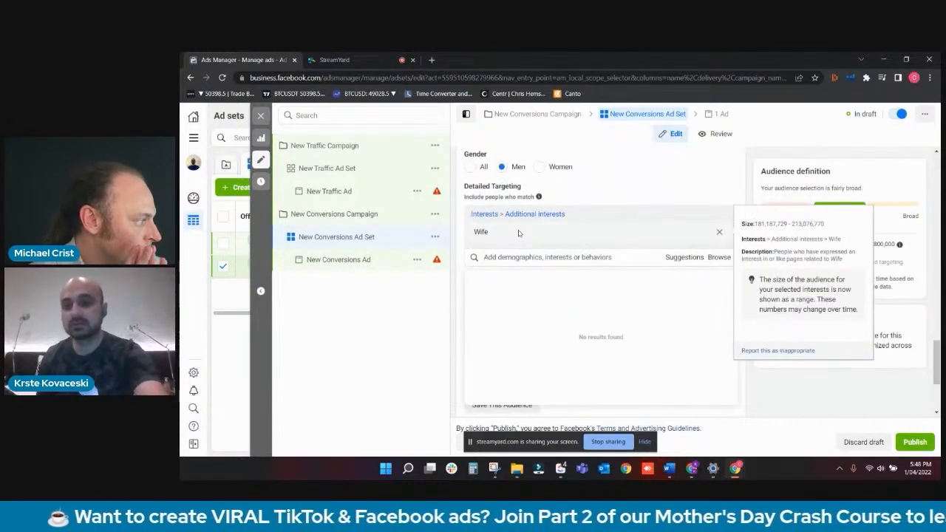
click(657, 189)
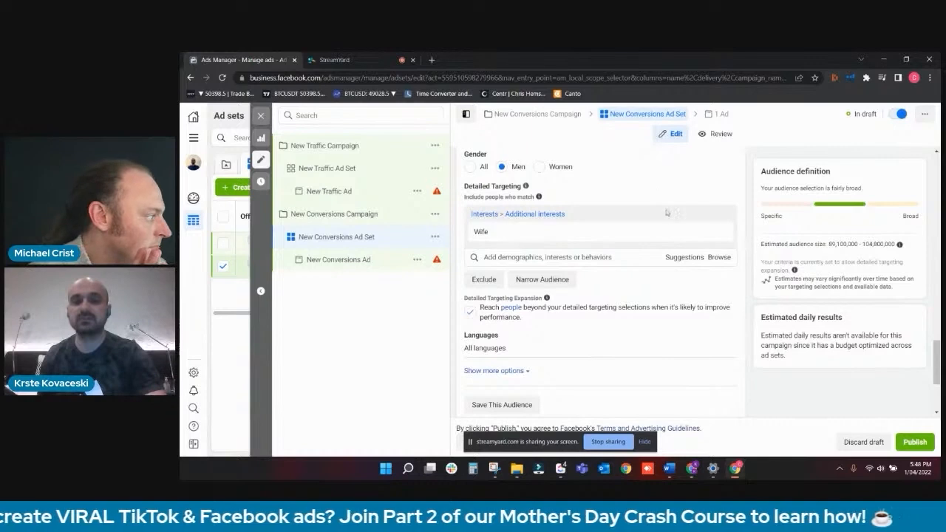
click(469, 313)
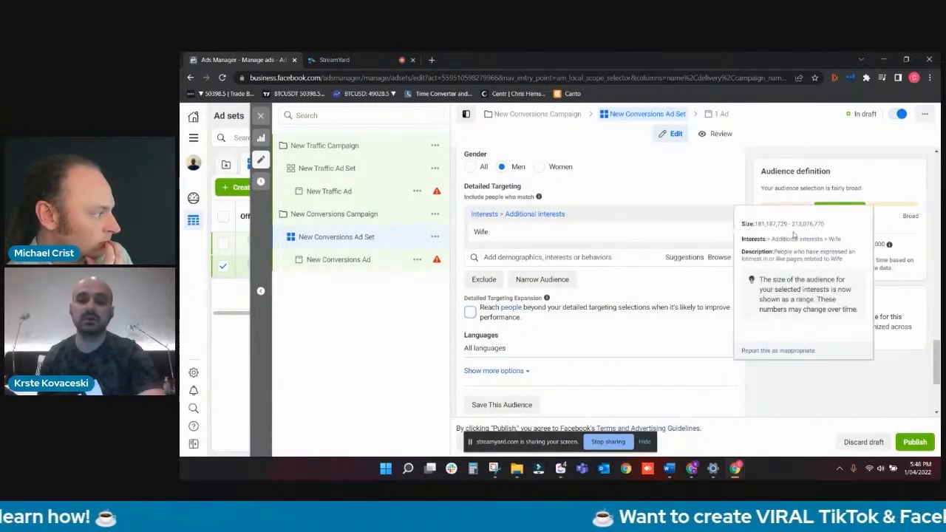
- Replace the Wife interest with the Married relationship status and turn detailed targeting expansion back on
click(718, 233)
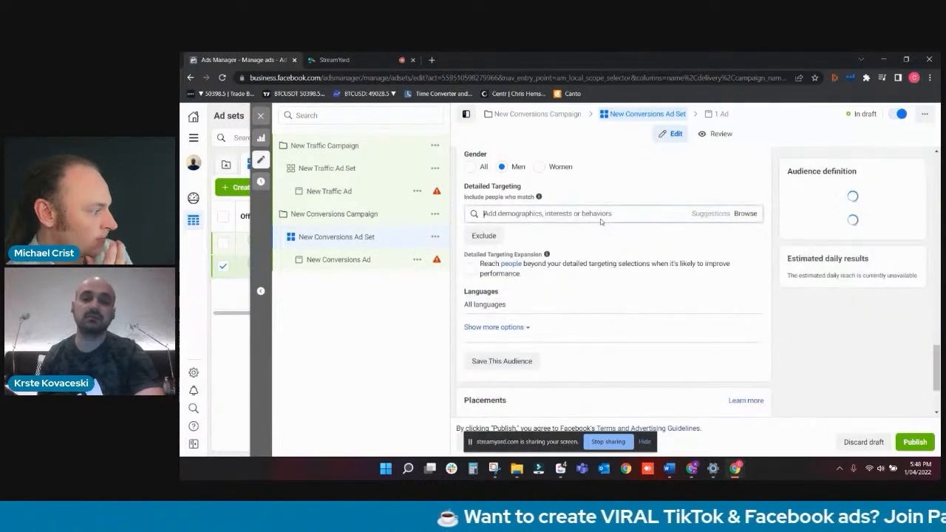
text(married)
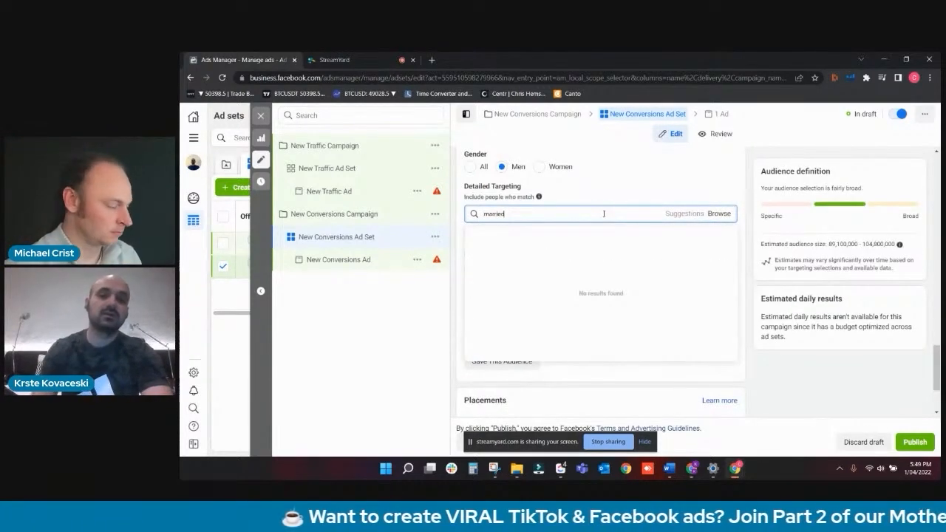
click(576, 231)
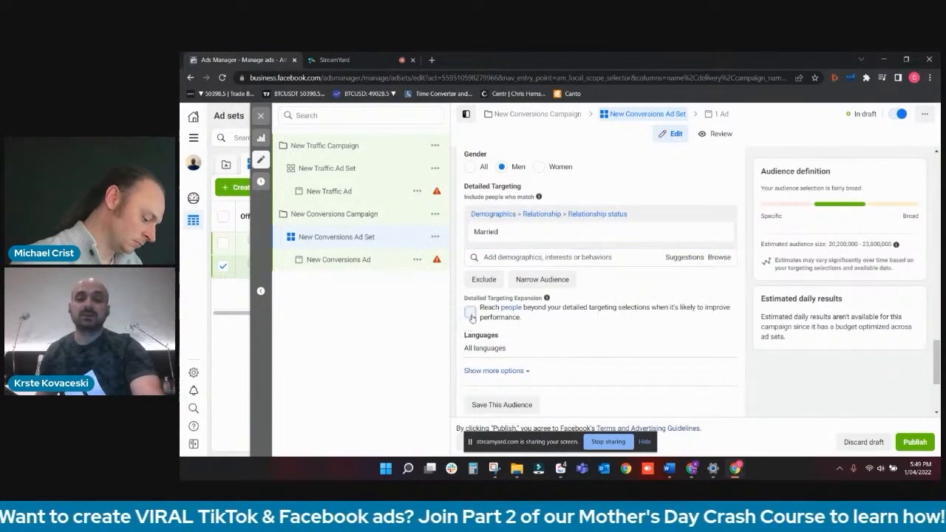
click(470, 314)
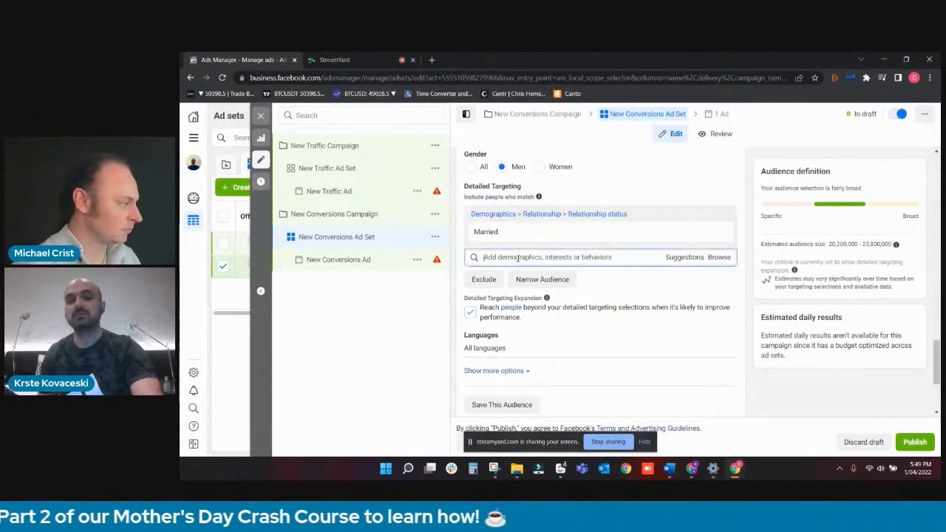
mouse_move(506, 236)
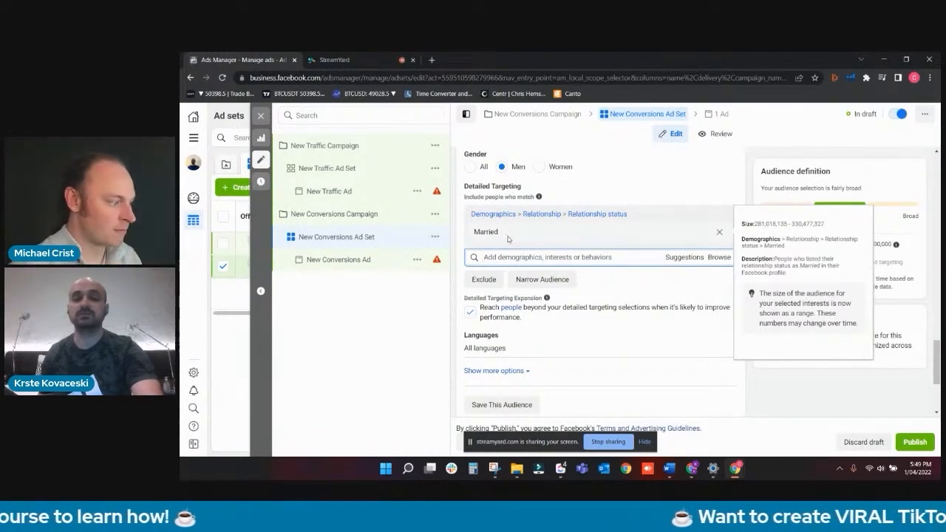
- Review the languages, placements, conversion event location and audience location settings of New Conversions Ad Set
scroll(591, 272, down, 1)
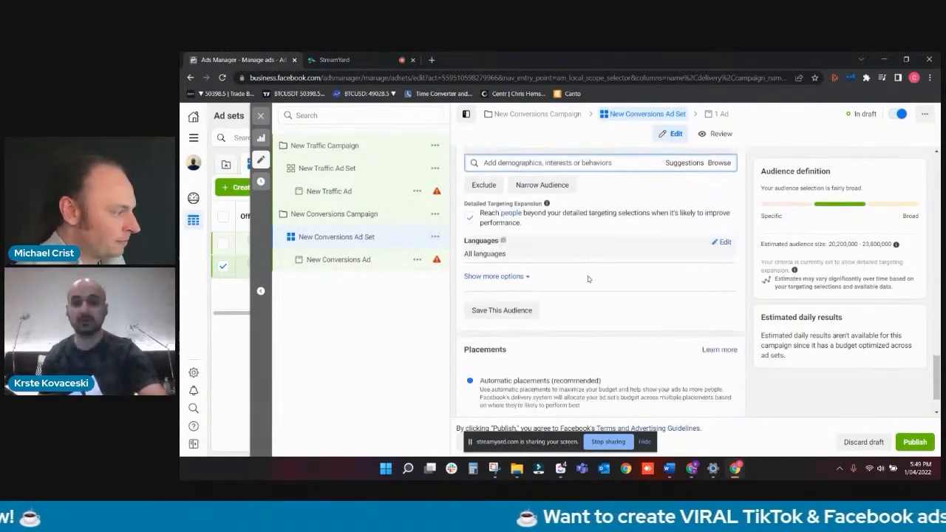
scroll(589, 279, down, 1)
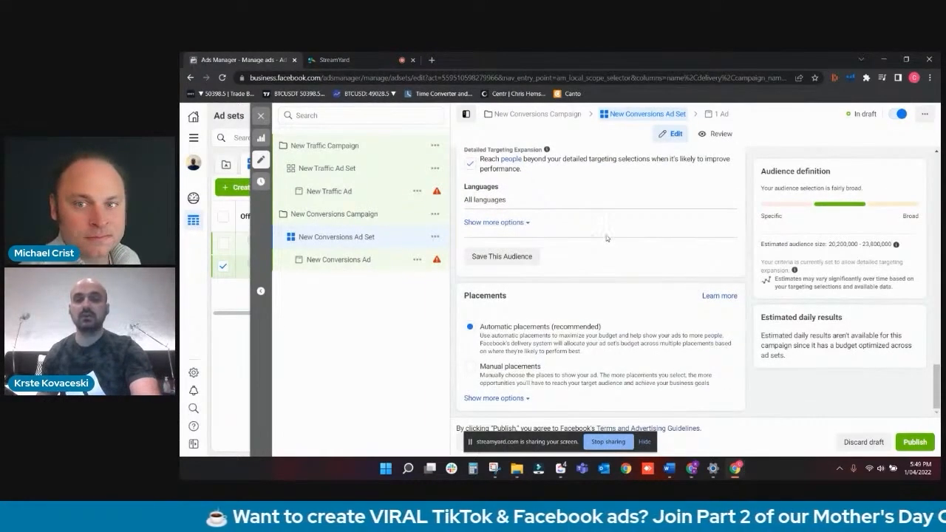
scroll(605, 239, up, 8)
scroll(606, 235, up, 7)
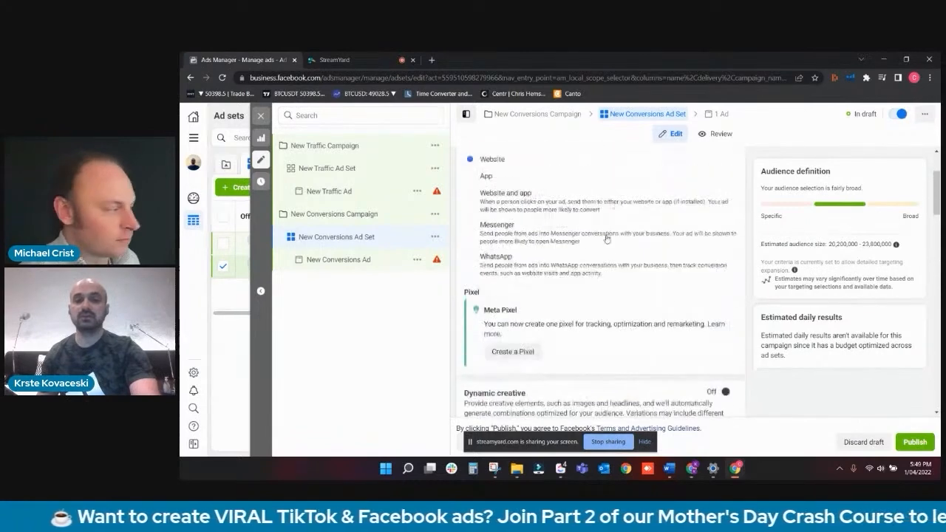
scroll(605, 235, down, 4)
scroll(606, 235, down, 5)
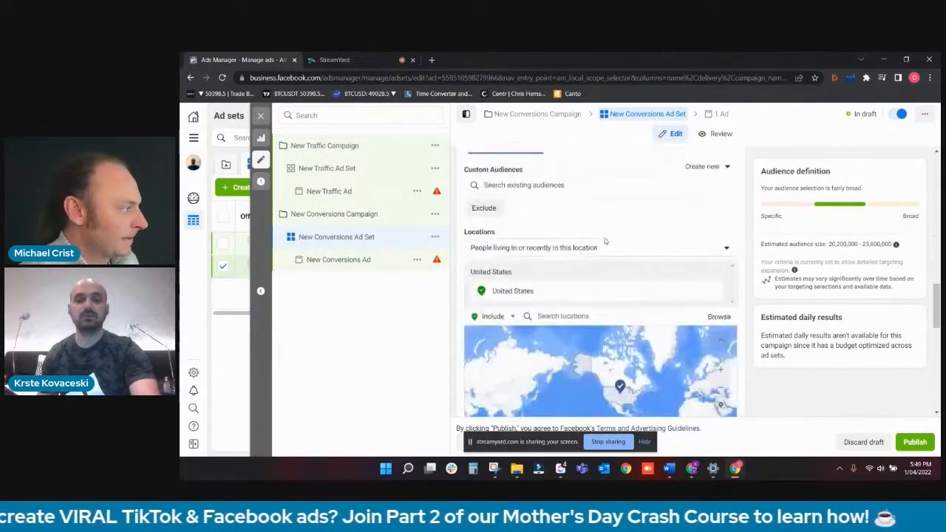
- Open New Conversions Ad and set its ad setup to Use existing post
click(363, 260)
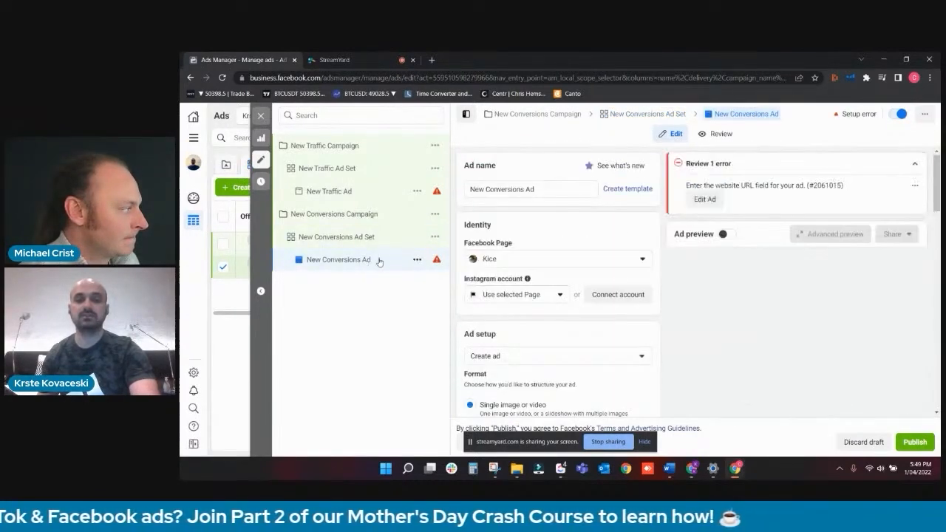
click(511, 356)
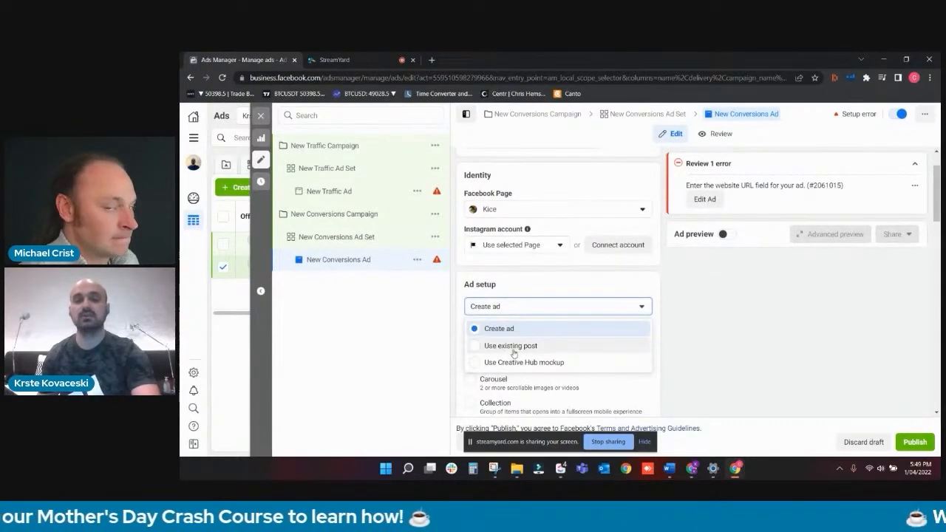
click(509, 347)
scroll(513, 353, down, 4)
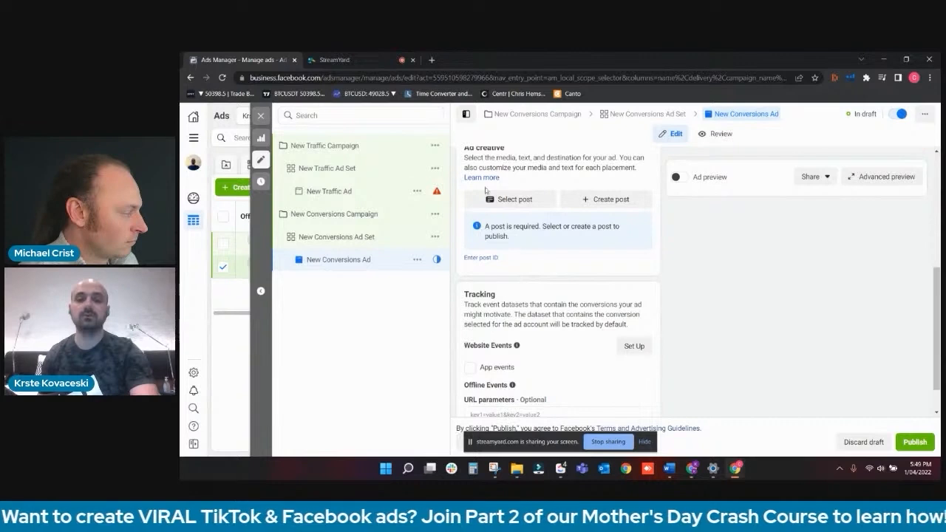
- Open the preview sharing options of New Traffic Ad, and enter a slash followed by a sample post ID in a new browser tab's address
click(349, 194)
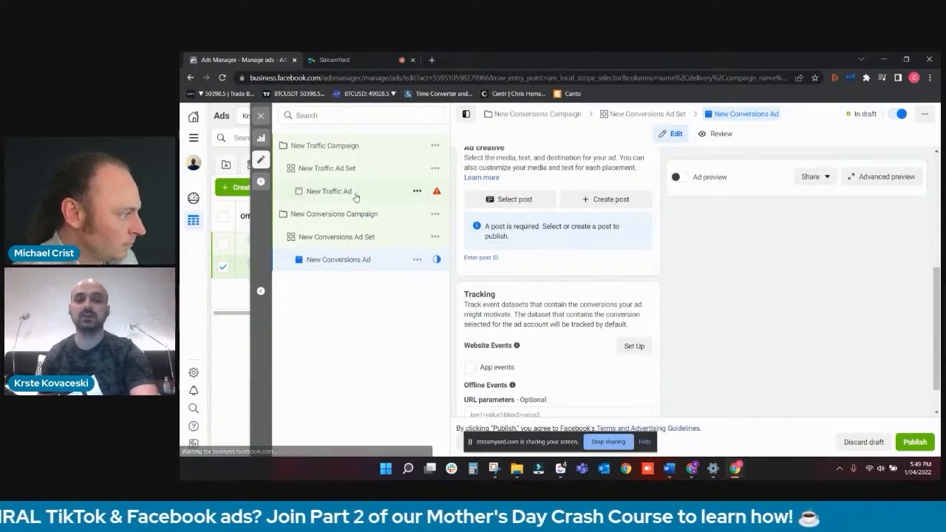
click(811, 230)
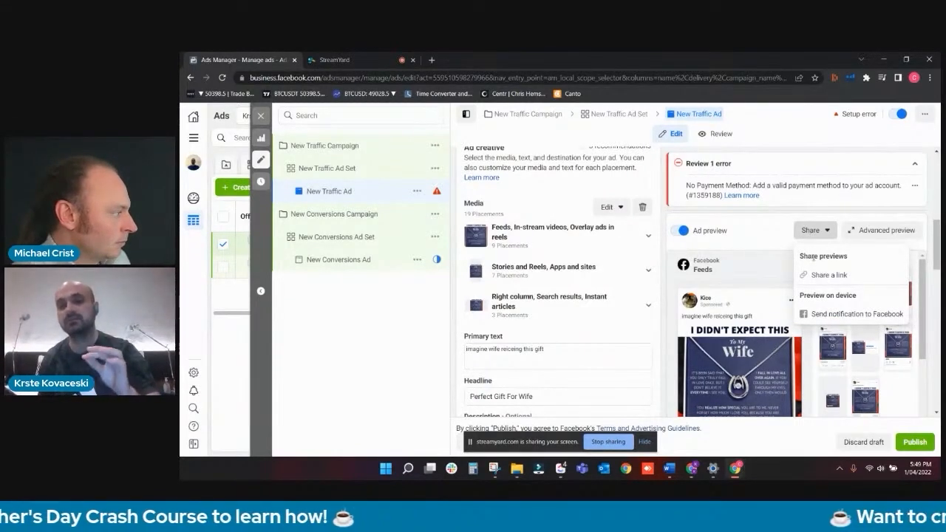
click(433, 60)
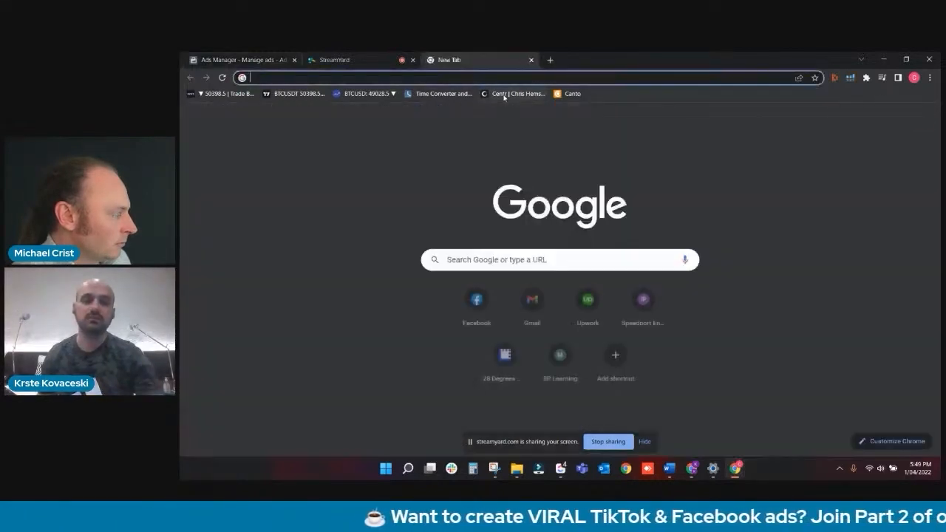
text(/)
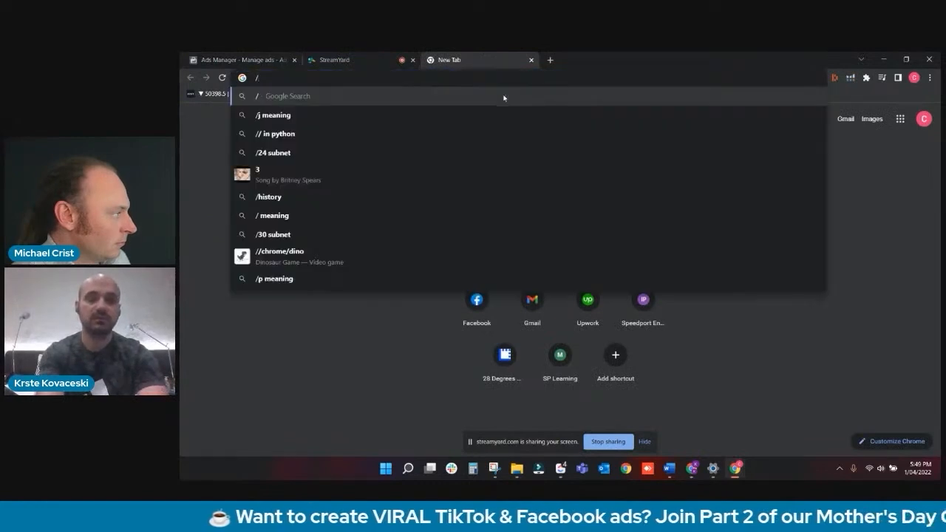
text(32146324)
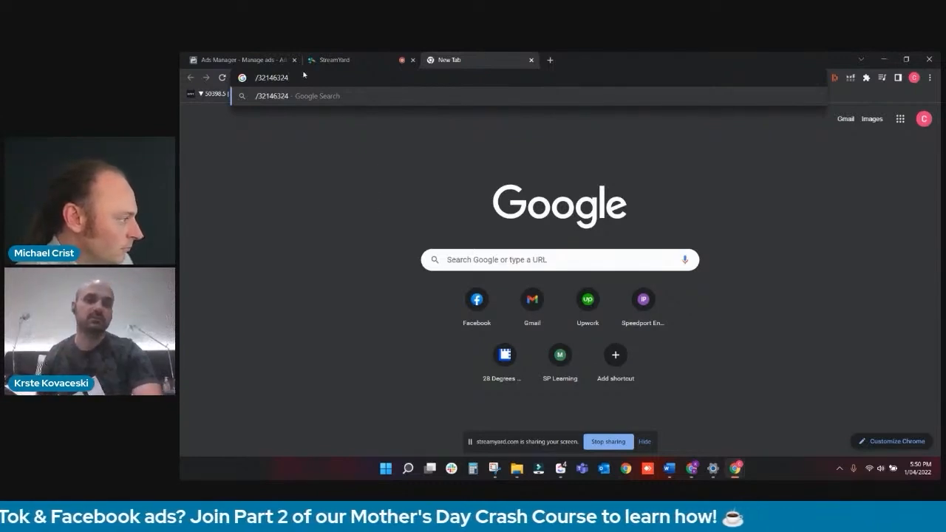
- Select the sample post ID in the new tab, and open the post ID entry of New Conversions Ad in Ads Manager
drag(256, 77, 314, 80)
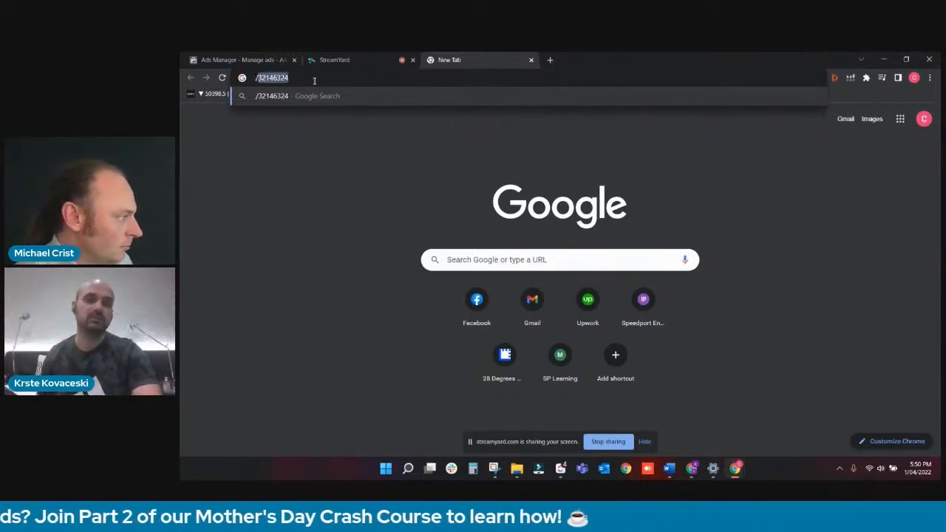
click(256, 65)
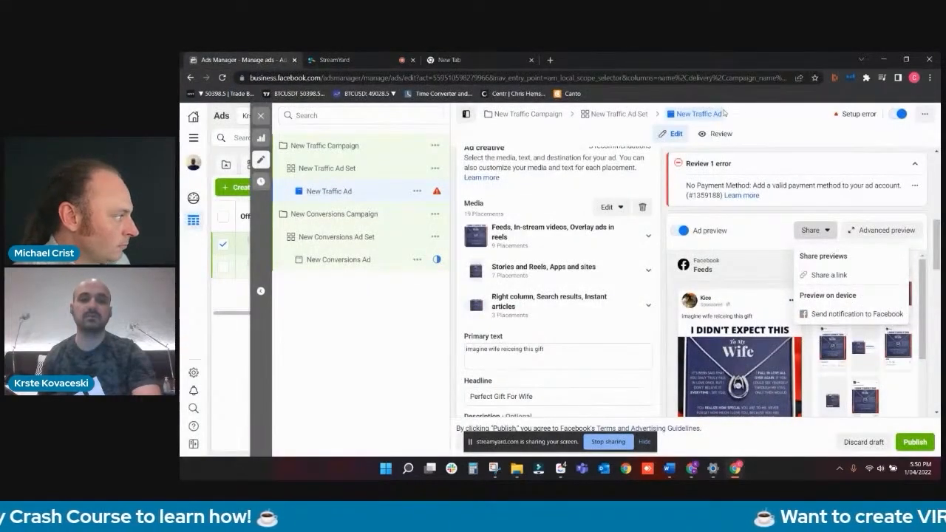
click(383, 260)
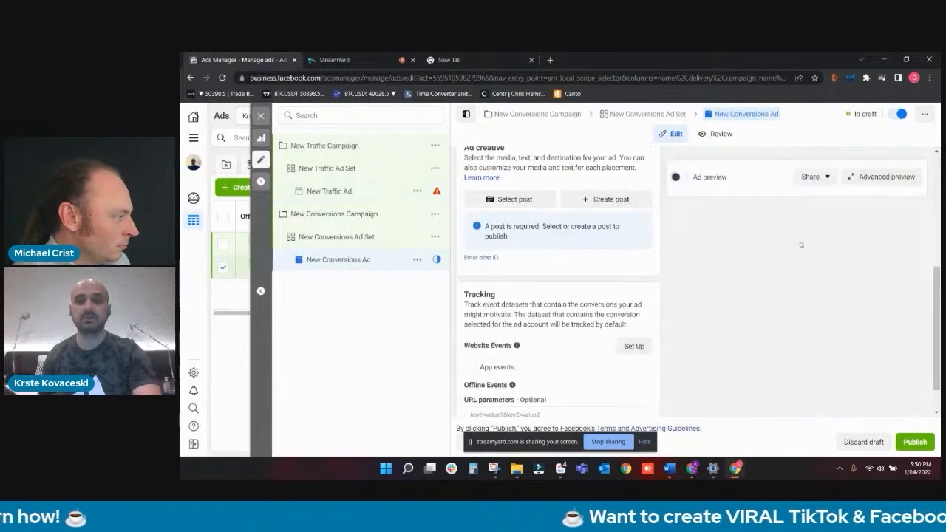
click(481, 257)
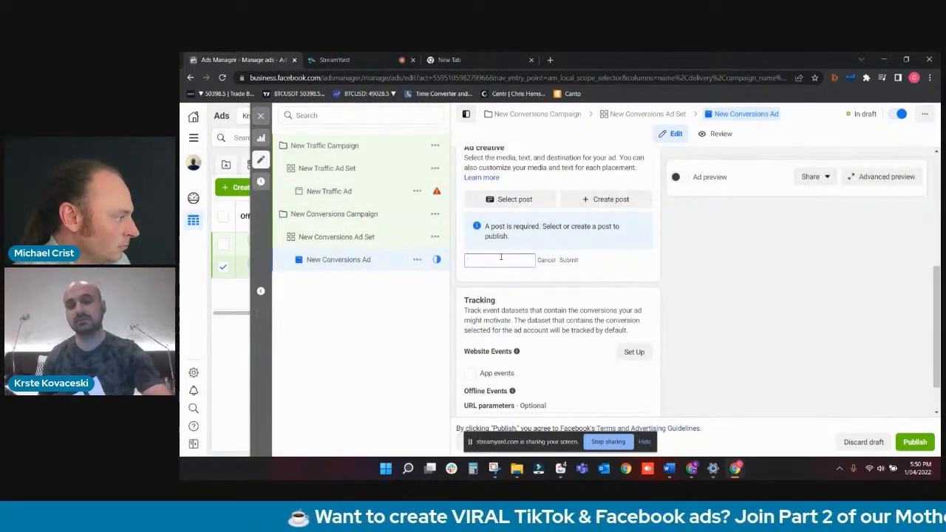
click(568, 261)
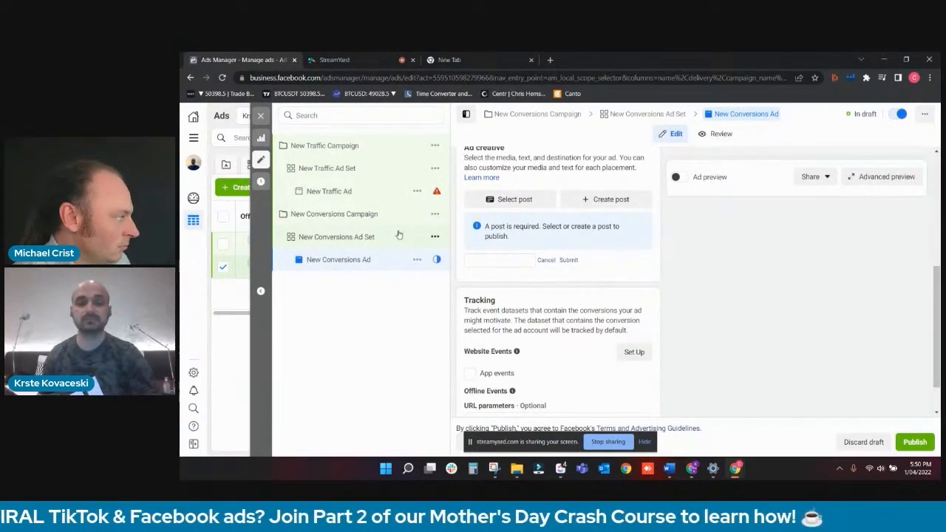
scroll(504, 230, down, 1)
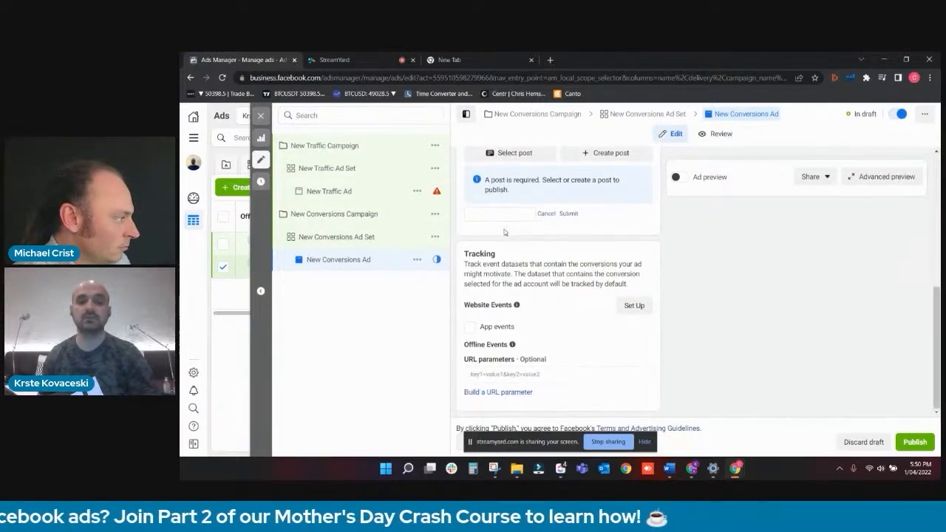
click(260, 115)
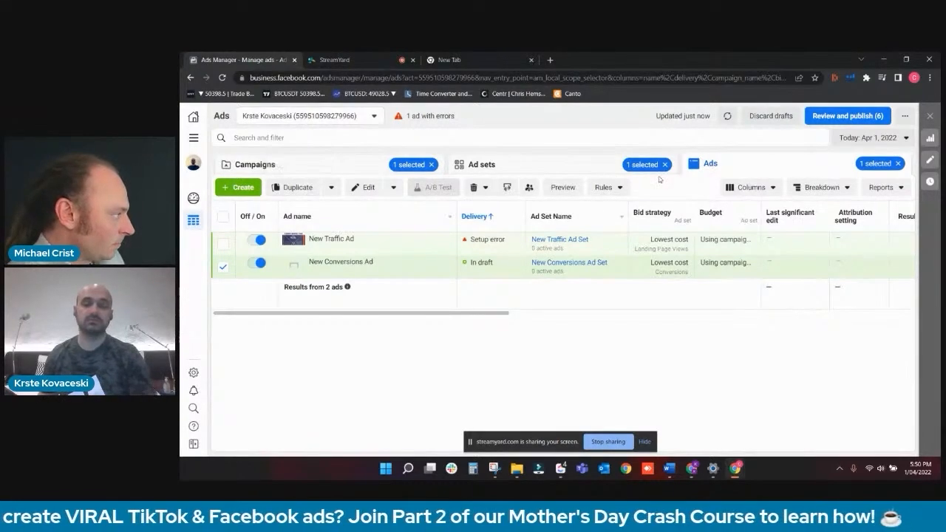
- Duplicate New Conversions Ad once within its original campaign, and close the copy's editor
click(292, 187)
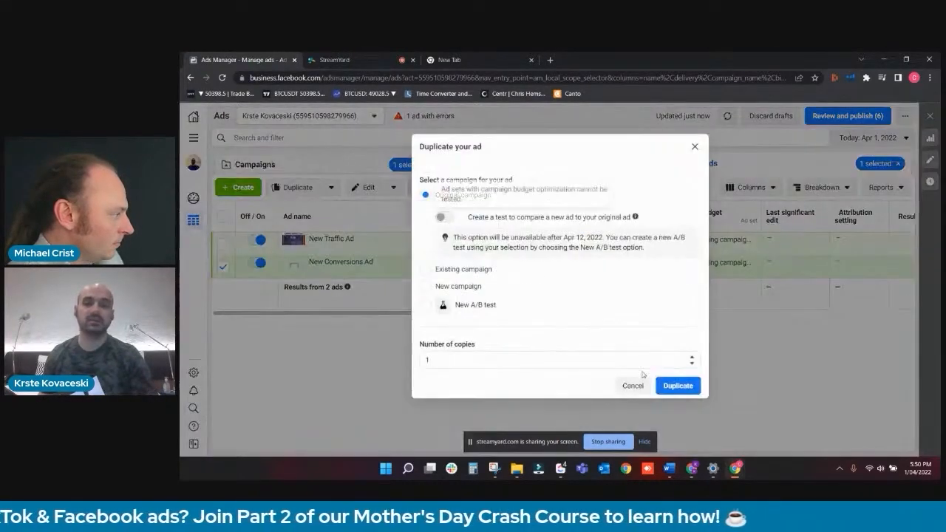
click(667, 384)
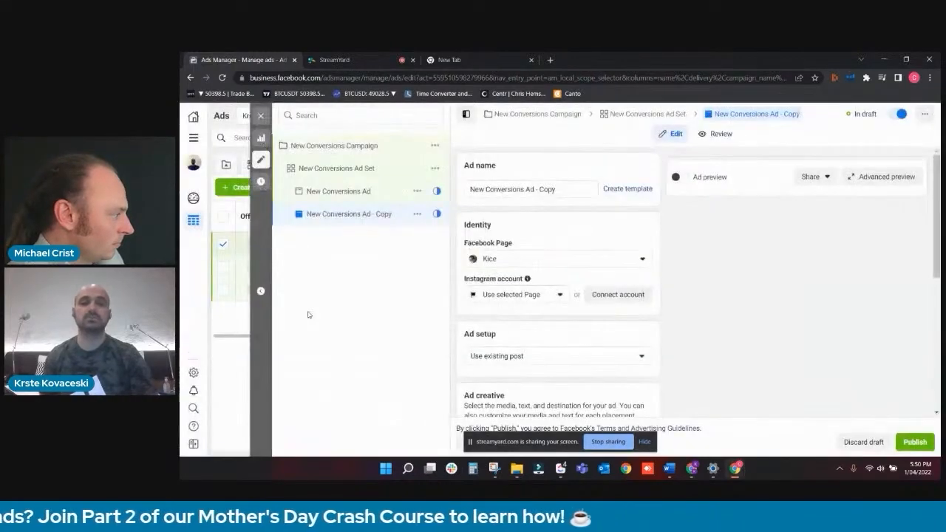
click(262, 117)
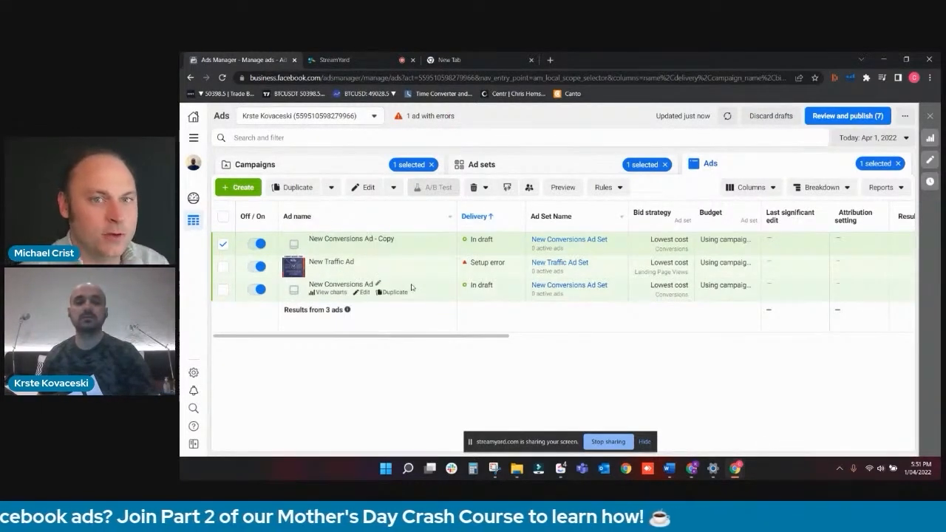
- Review the ad creative settings of New Conversions Ad - Copy and the daily budget of New Conversions Campaign
click(364, 249)
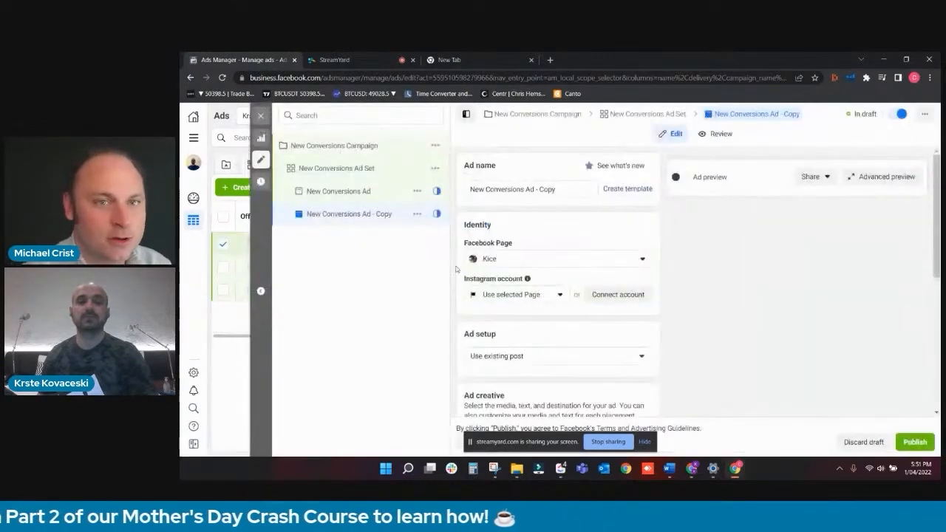
scroll(562, 268, down, 5)
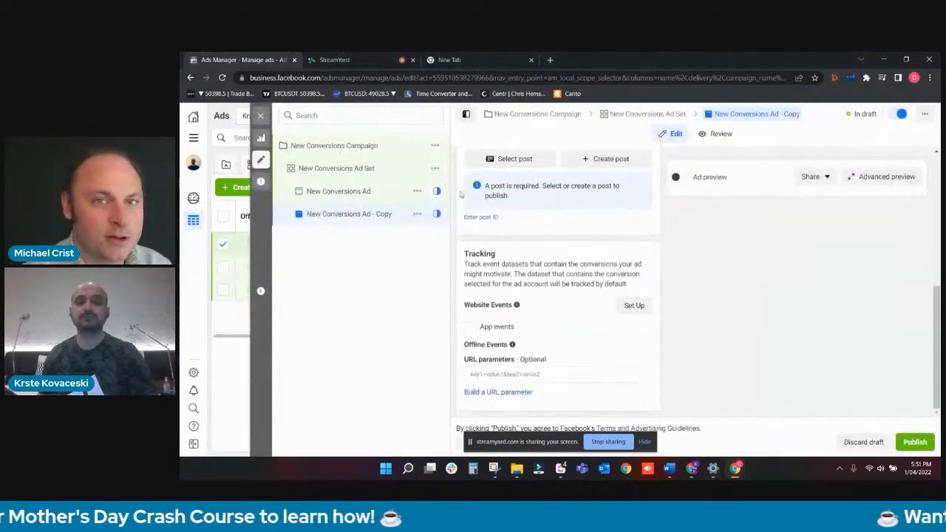
click(371, 147)
scroll(583, 281, down, 8)
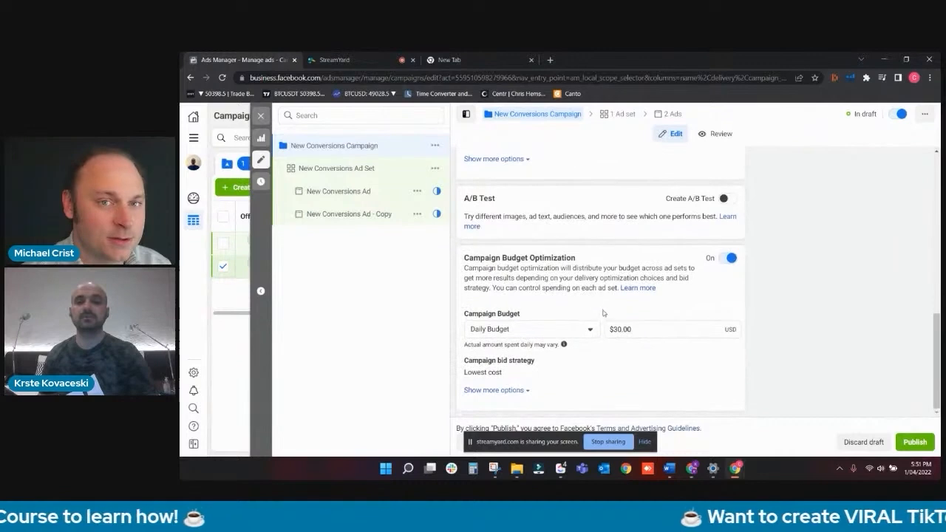
double_click(637, 329)
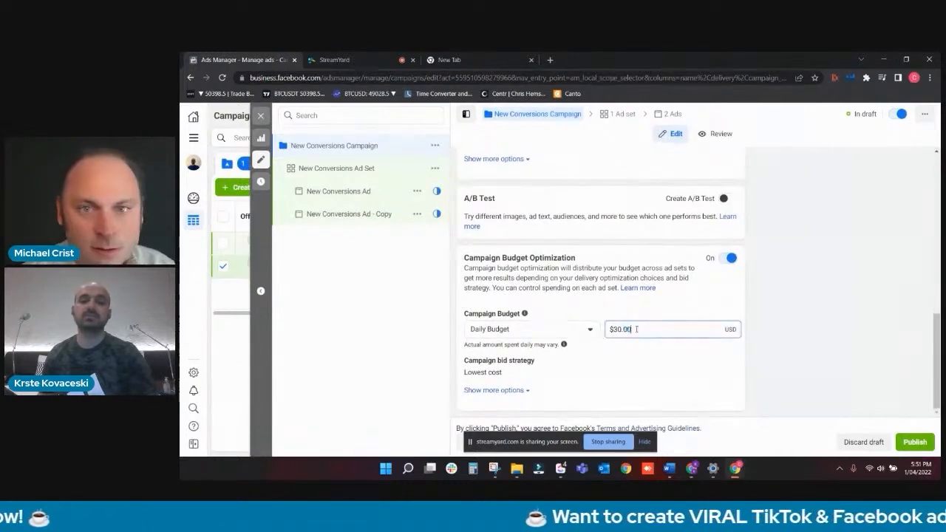
click(260, 115)
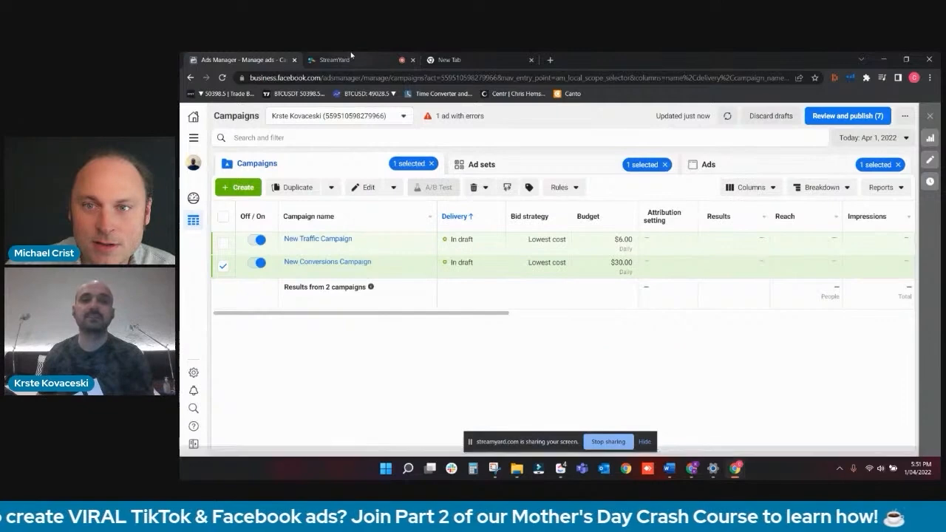
- Switch to StreamYard to check the viewers' comments
click(359, 61)
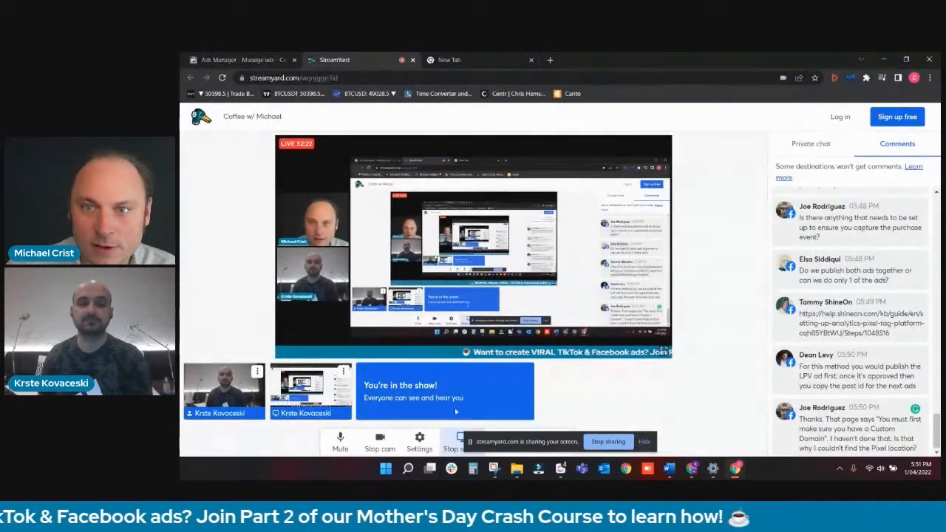
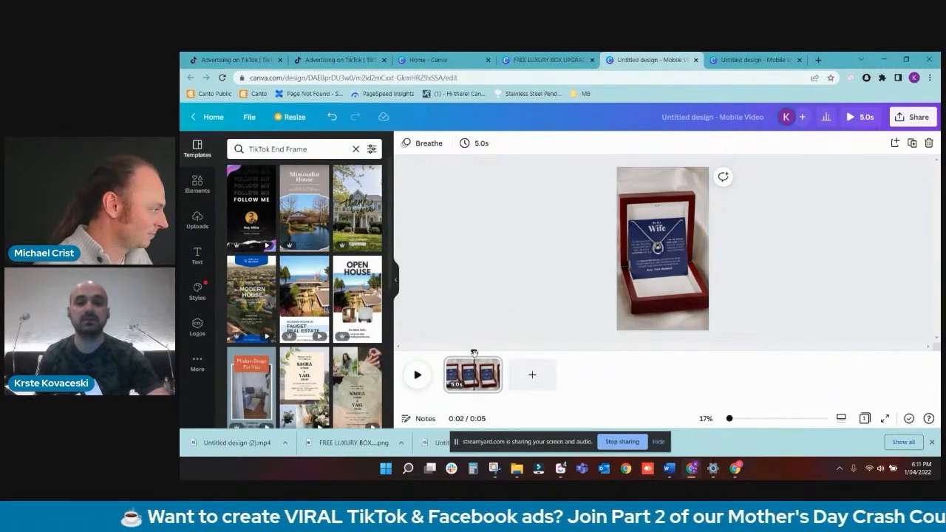
- Play the gift box video with its Breathe page animation in Canva, and view the necklace video design
drag(473, 352, 442, 351)
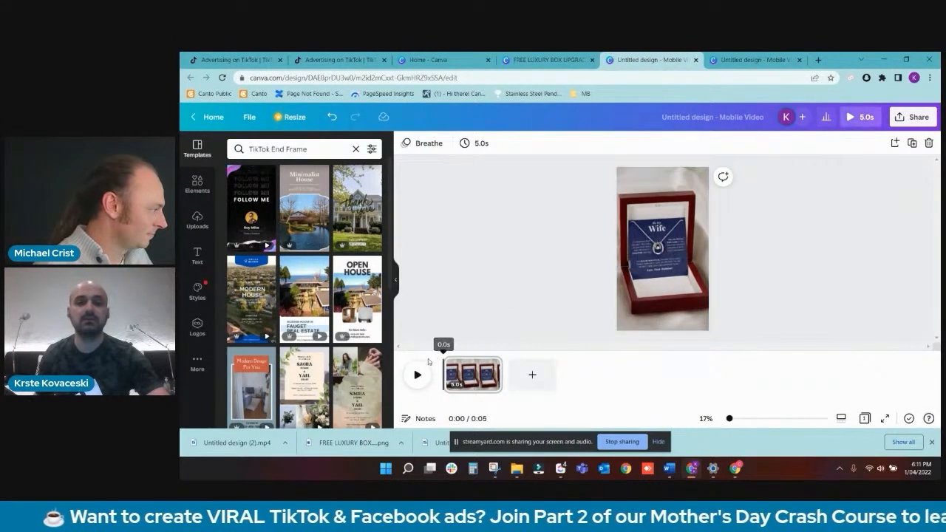
click(424, 145)
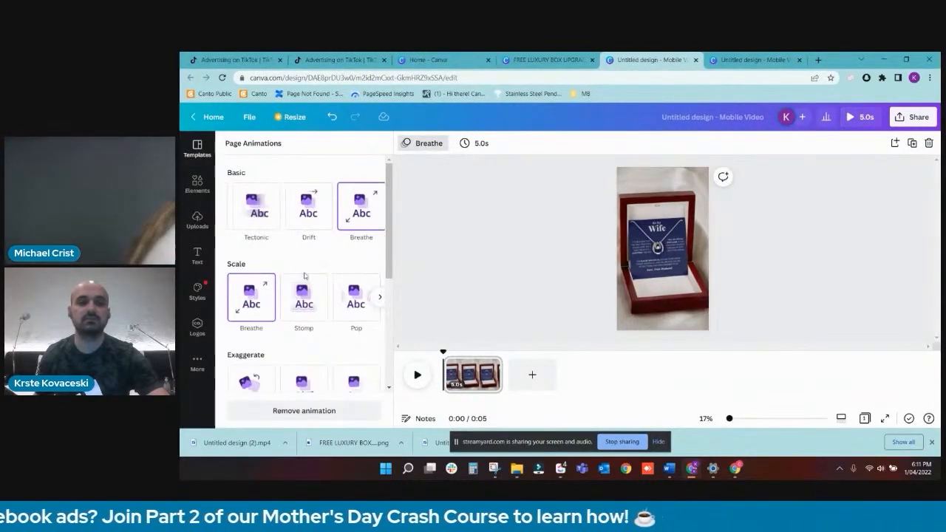
click(417, 374)
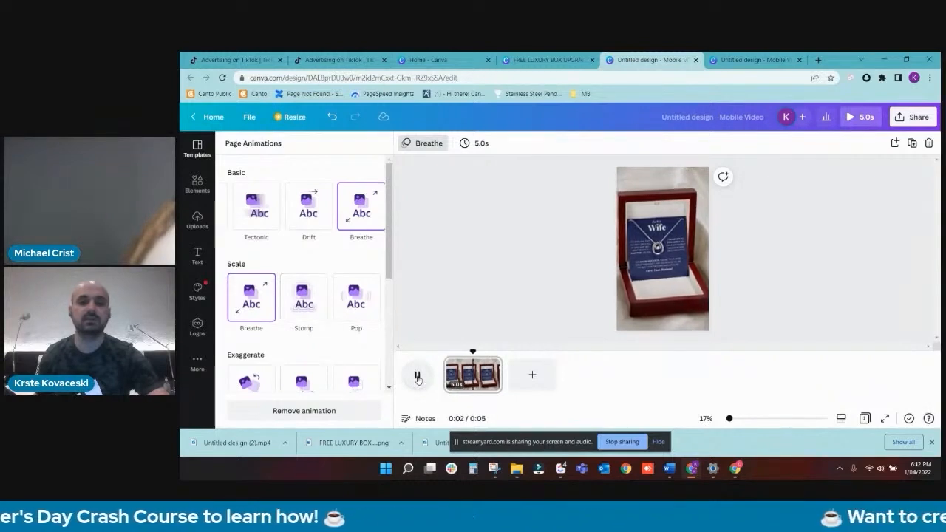
click(911, 124)
click(908, 124)
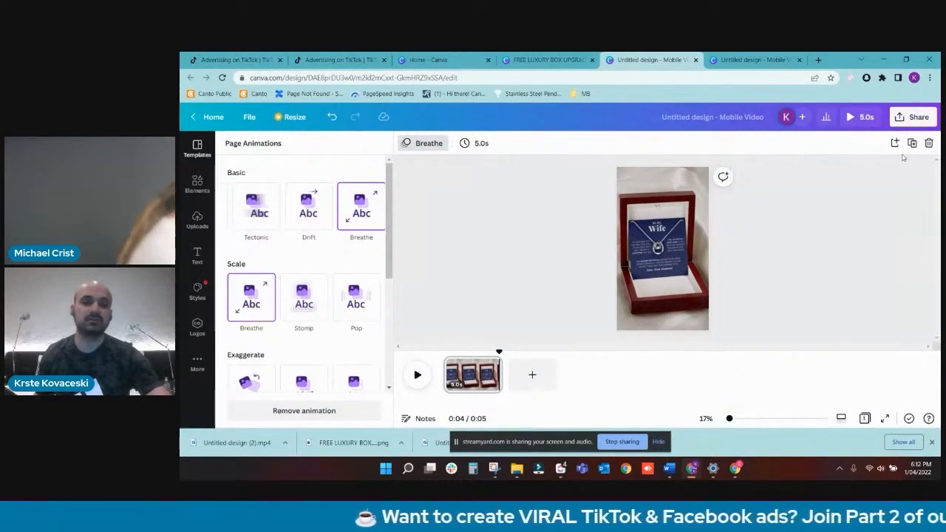
click(738, 57)
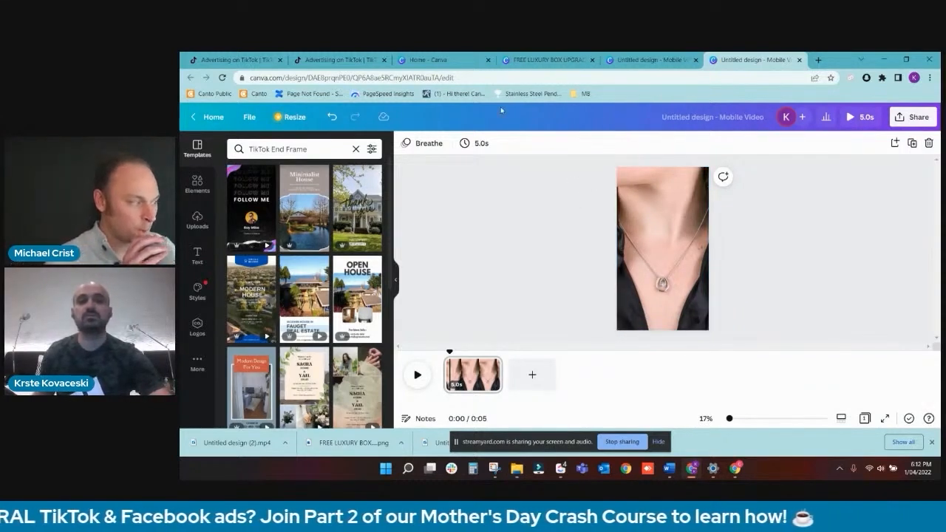
- Switch to TikTok Ads Manager and start automatically generating multiple videos for the ad's creative
click(260, 61)
click(311, 60)
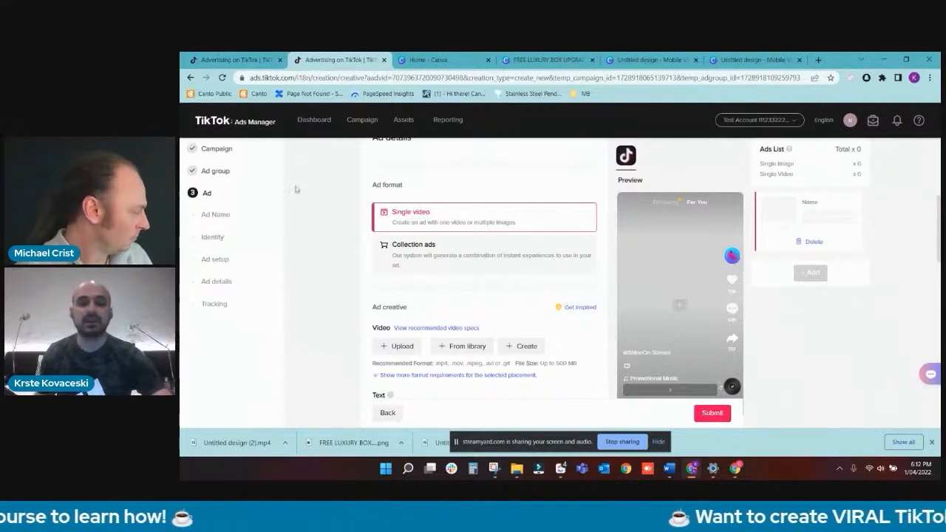
scroll(333, 272, up, 2)
scroll(332, 272, up, 2)
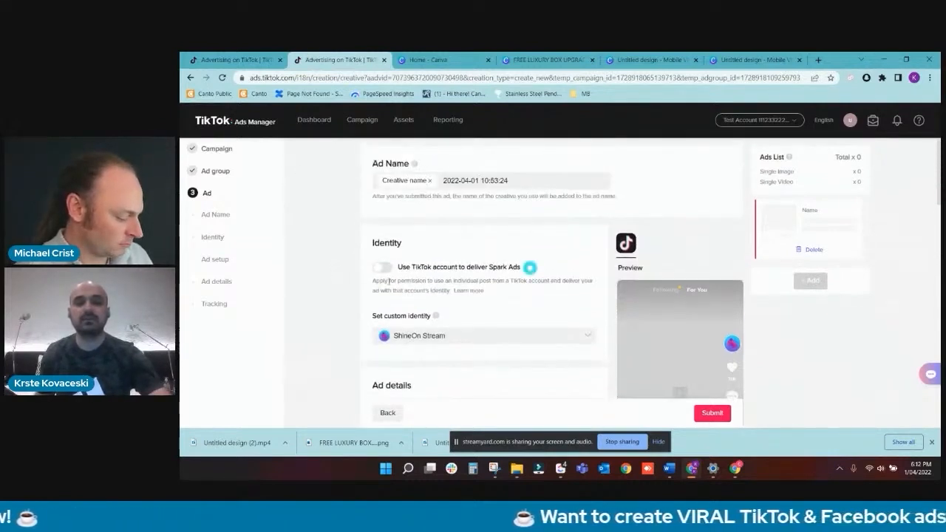
scroll(388, 281, down, 5)
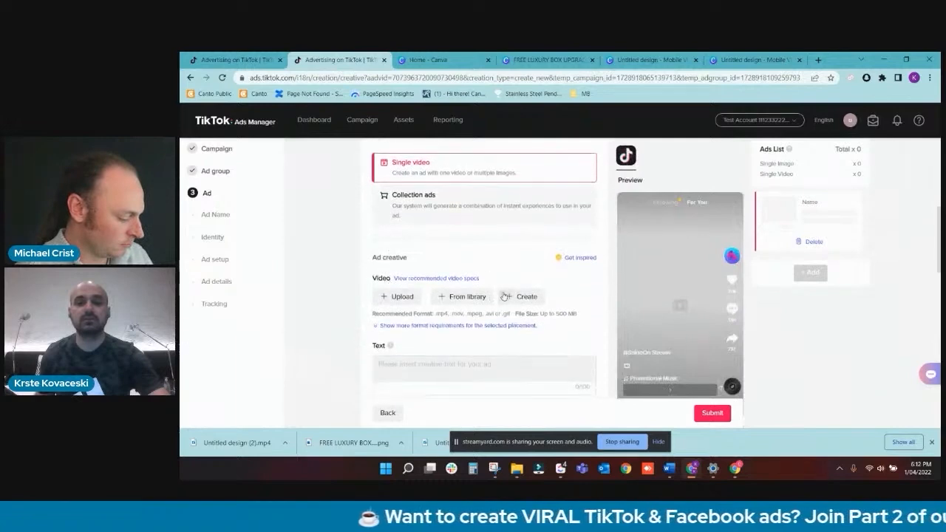
click(523, 297)
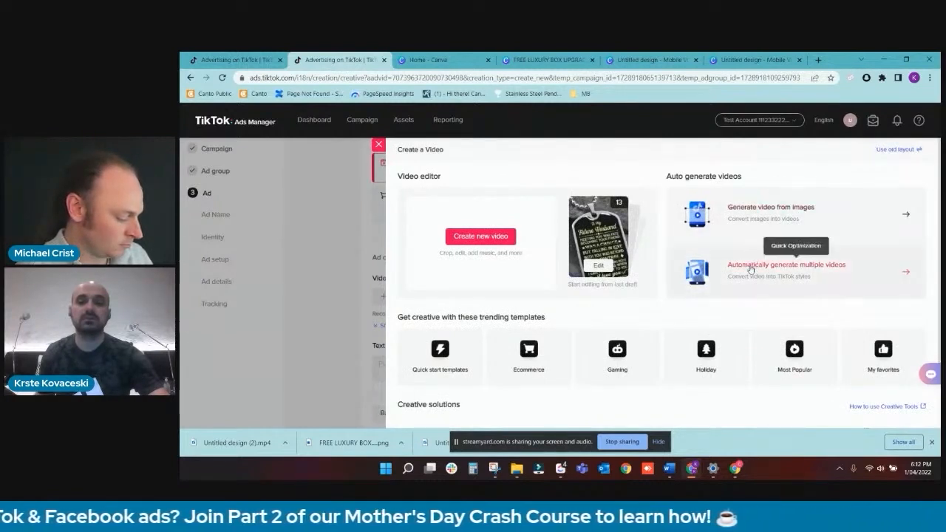
click(748, 272)
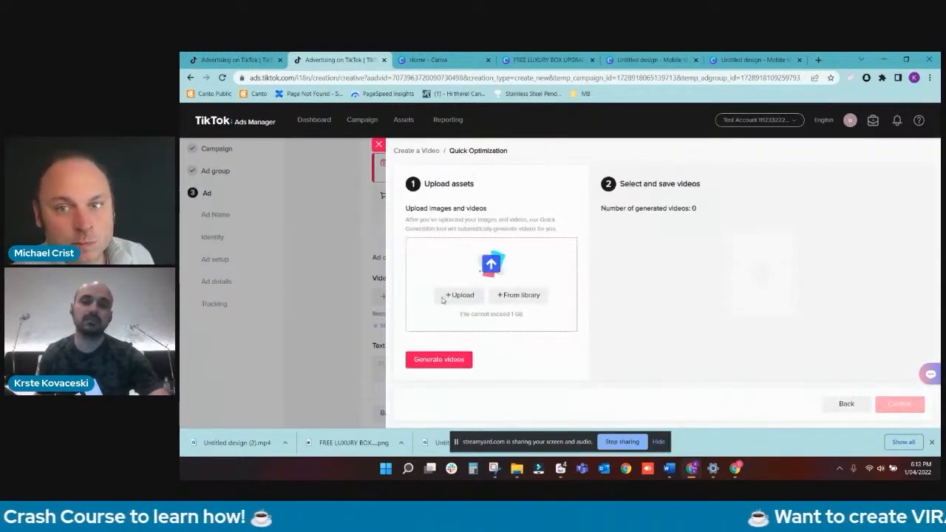
- Upload Untitled design and Untitled design (2) from Downloads as assets, and generate the videos
click(459, 295)
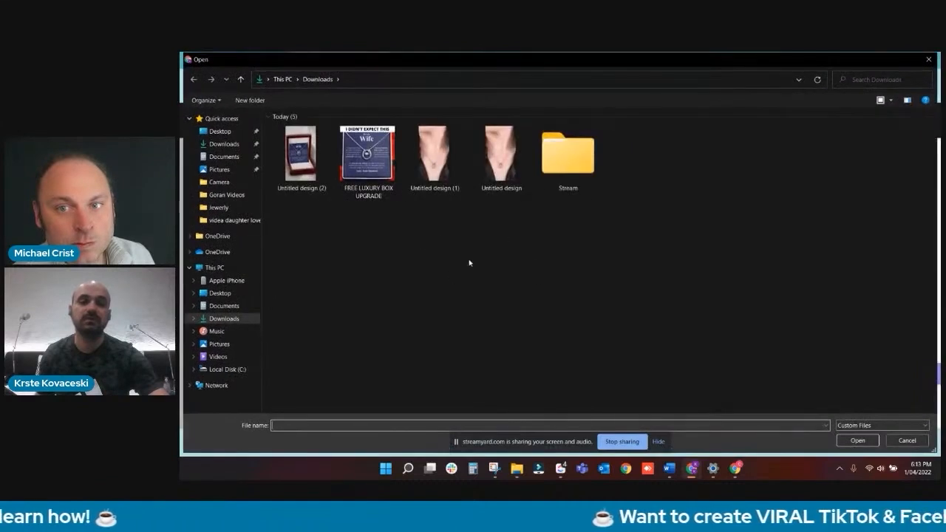
click(307, 159)
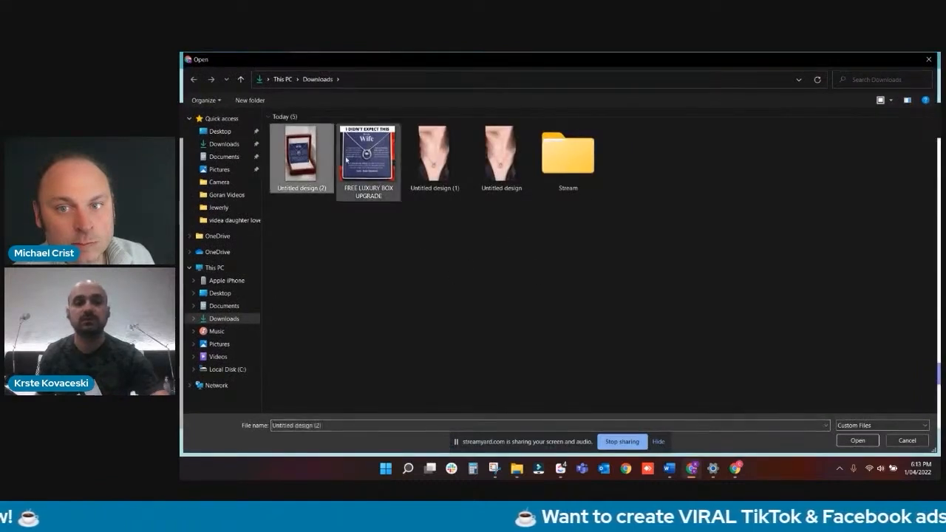
ctrl+click(508, 164)
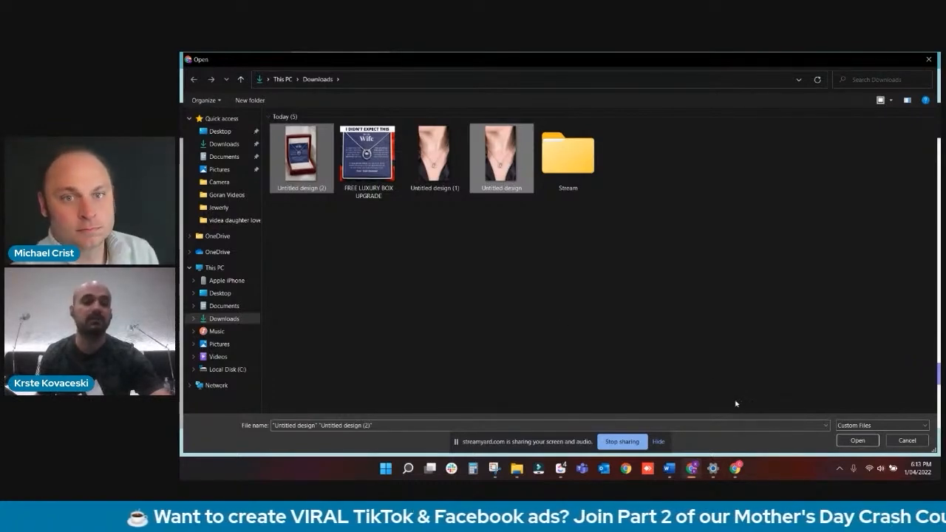
click(855, 440)
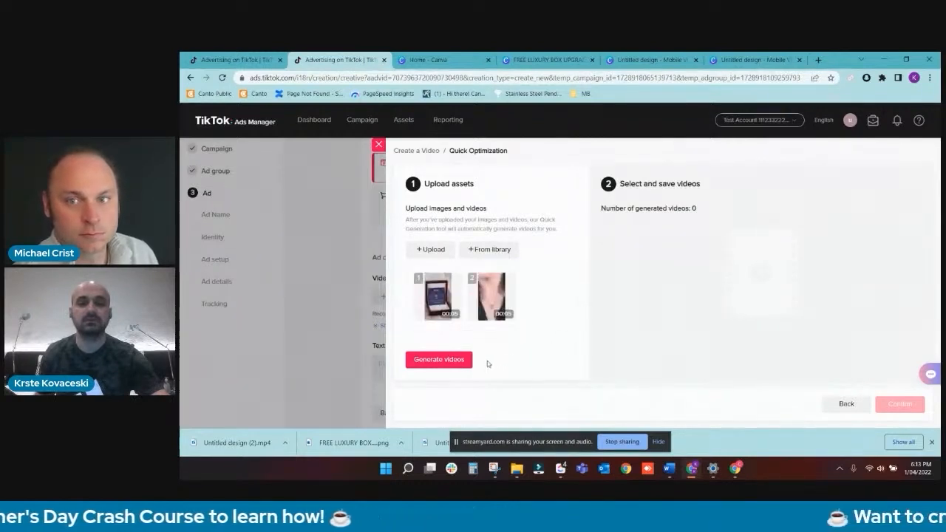
click(462, 364)
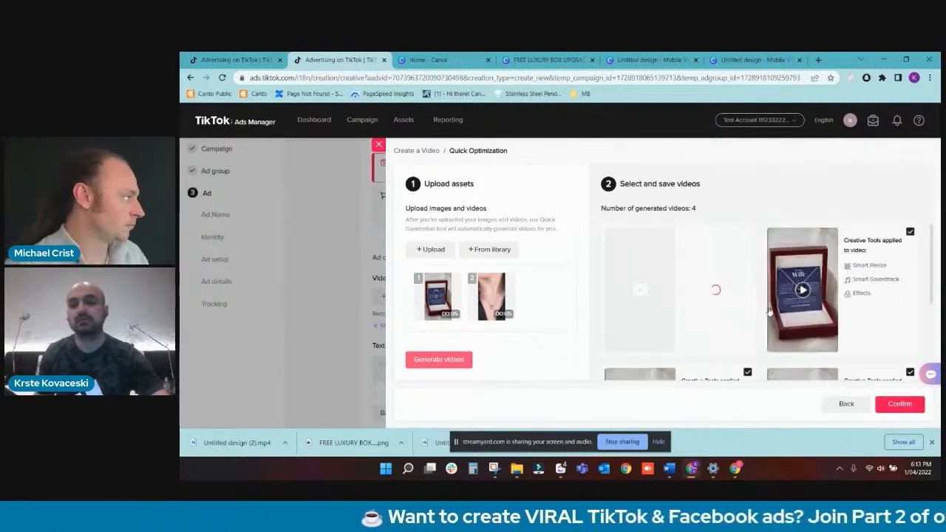
- Look through the generated videos and the creative tools applied to each, starting with the first video's preview
click(639, 289)
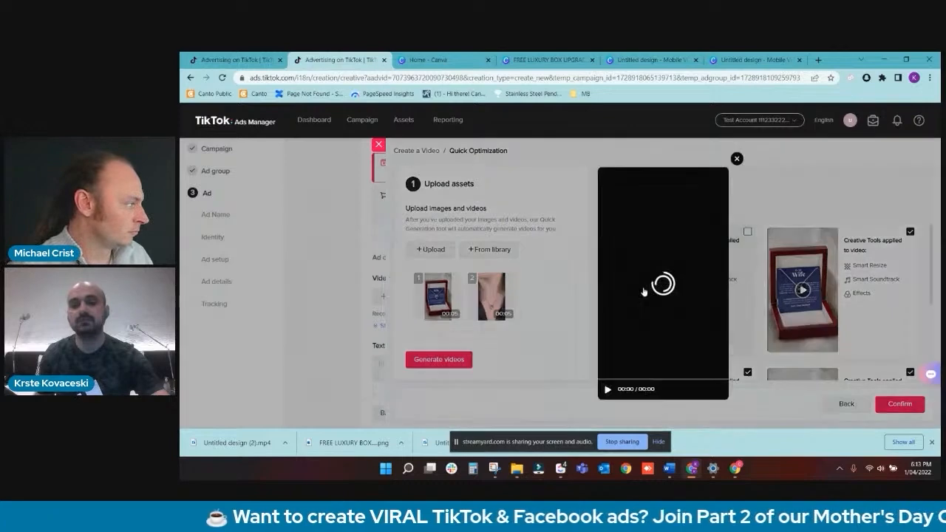
click(736, 158)
scroll(748, 266, down, 3)
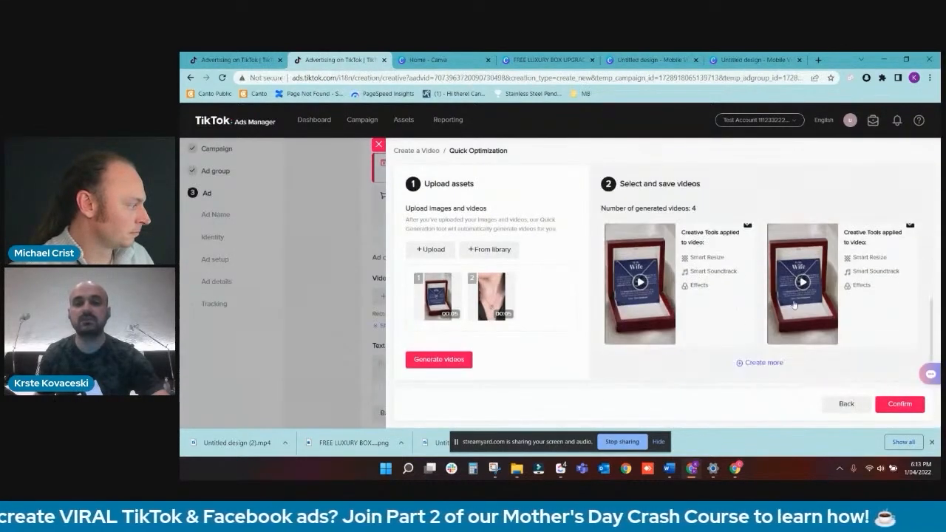
scroll(741, 297, up, 3)
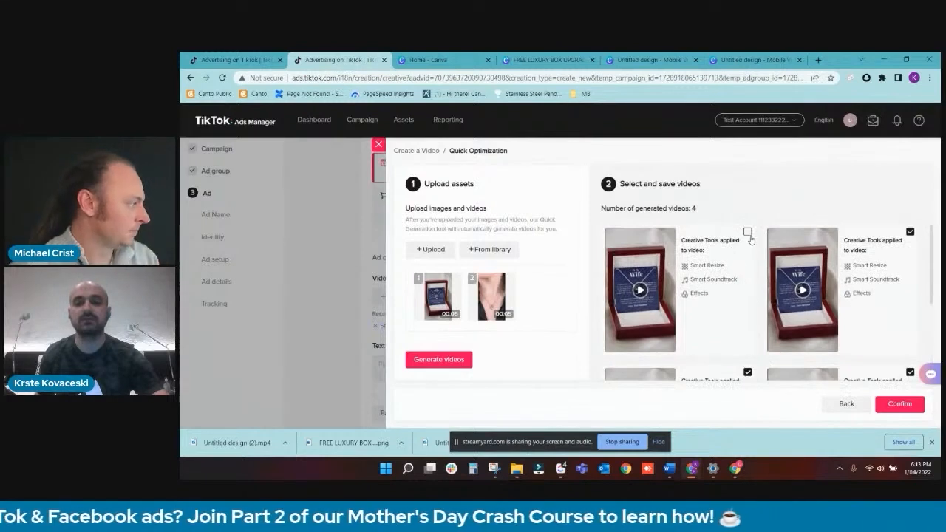
scroll(850, 282, down, 3)
scroll(803, 289, up, 3)
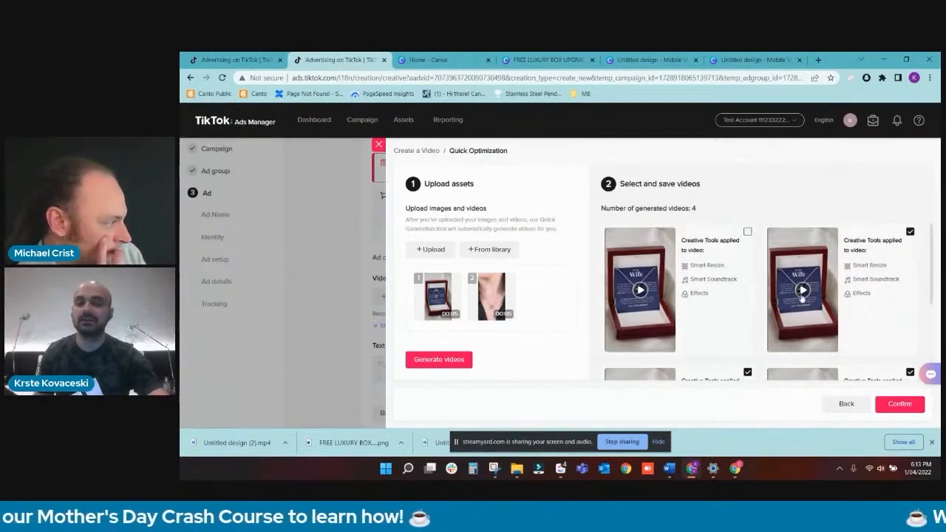
scroll(804, 297, down, 1)
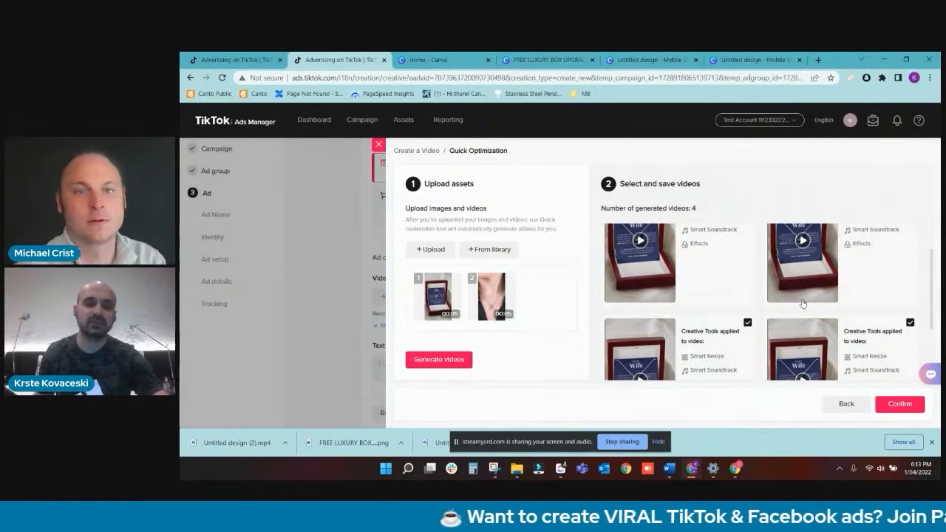
scroll(803, 303, down, 1)
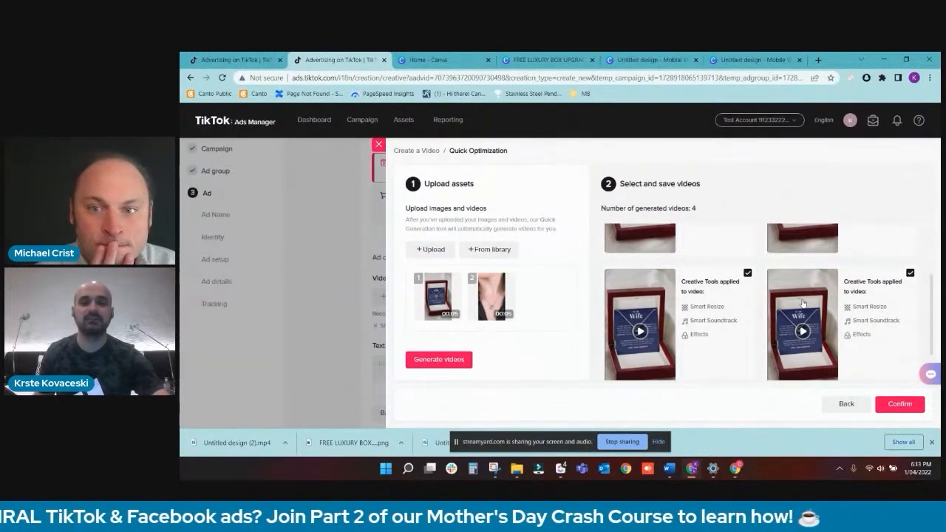
scroll(803, 303, up, 2)
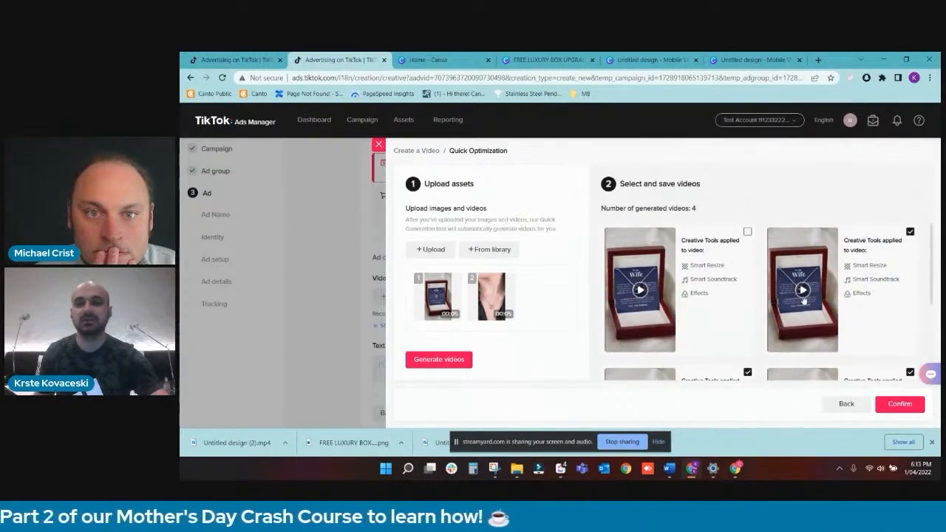
scroll(841, 272, down, 3)
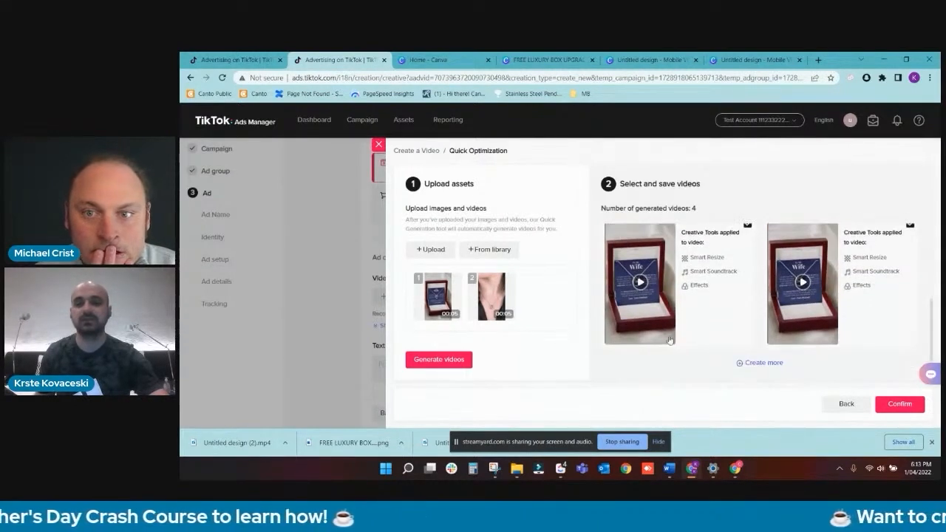
scroll(767, 314, up, 3)
- Play the second generated video, replay it, and close its preview
click(804, 292)
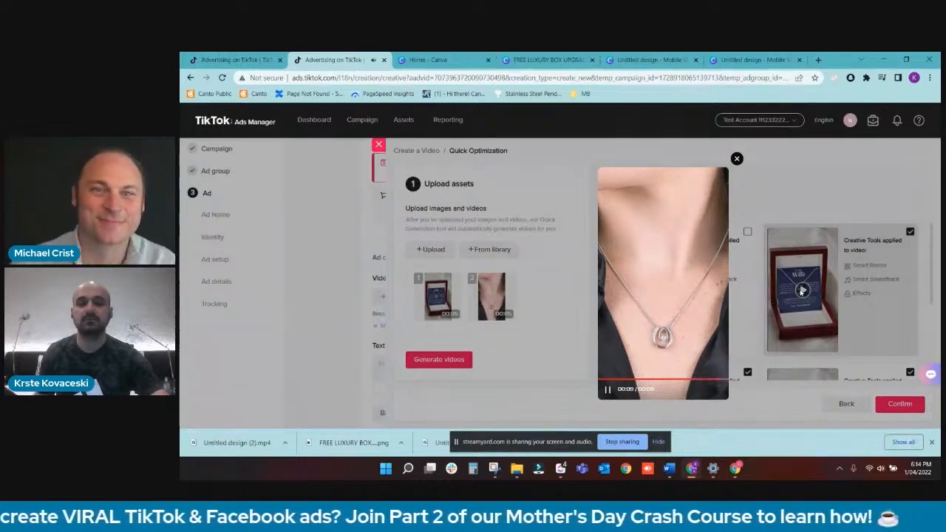
click(662, 283)
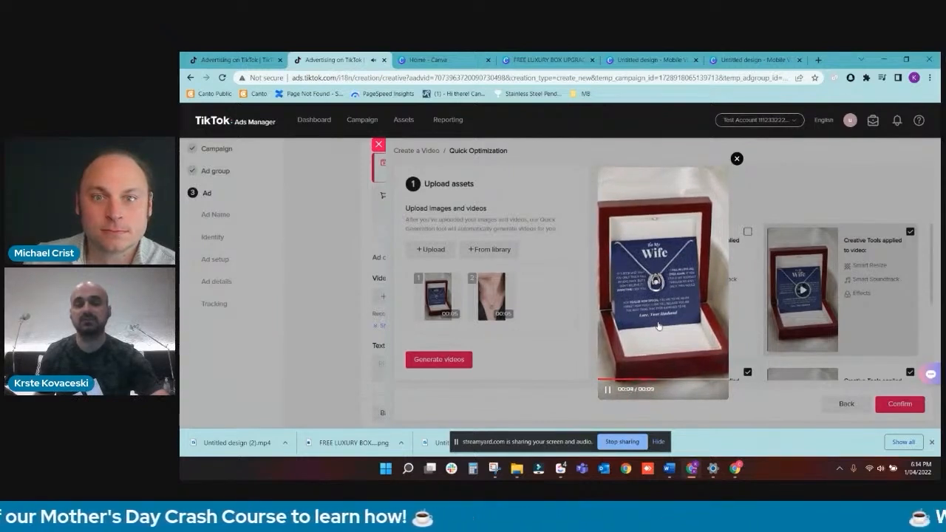
click(737, 159)
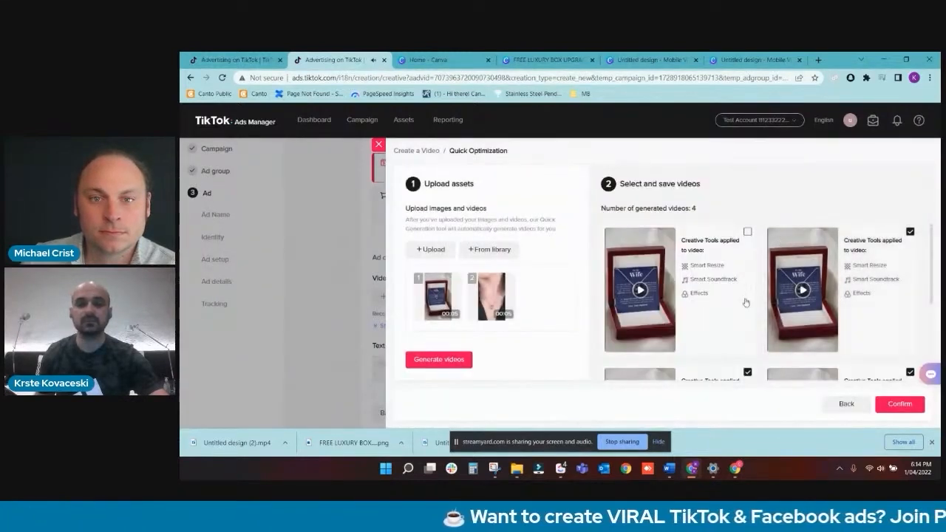
- Play the third and fourth generated videos, closing each preview after watching
scroll(746, 302, down, 2)
scroll(735, 308, up, 1)
scroll(743, 308, down, 1)
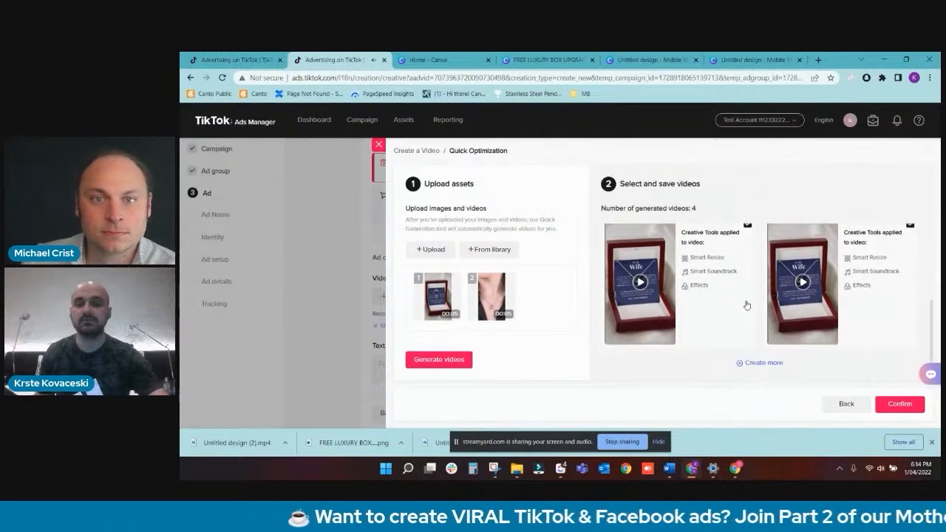
click(639, 280)
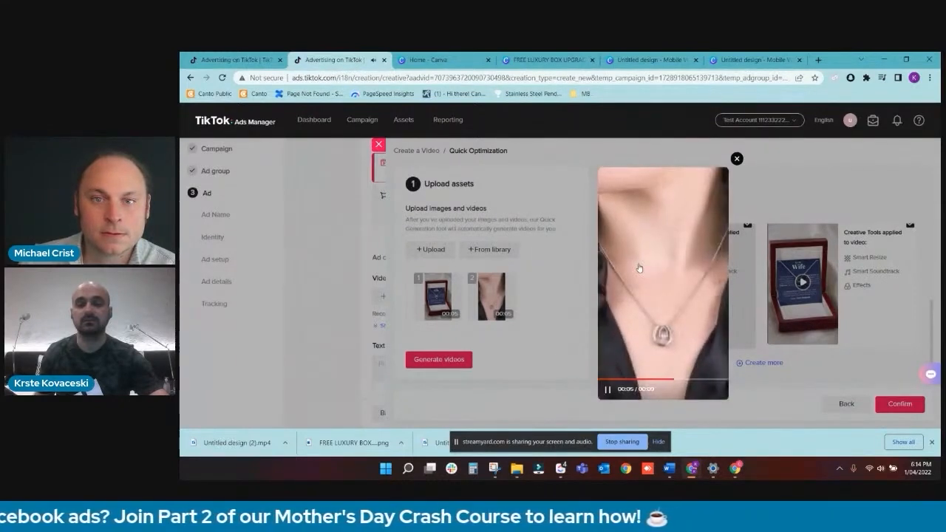
click(735, 160)
click(798, 258)
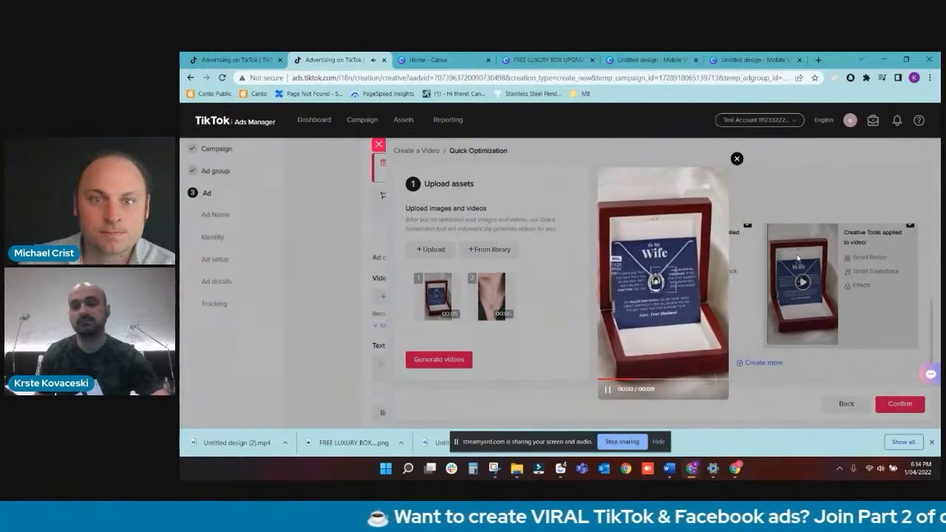
click(737, 158)
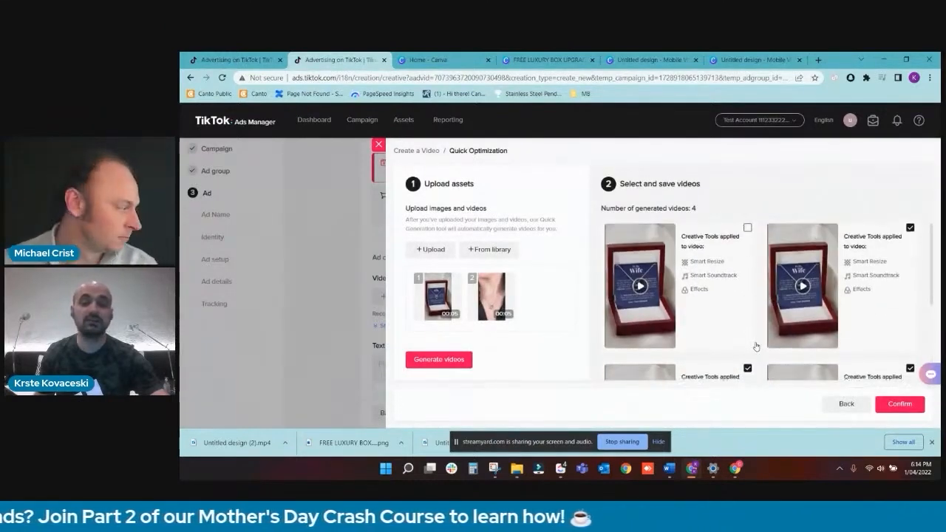
- Exclude the fourth generated video and confirm the remaining selected videos for the ad
scroll(754, 346, down, 1)
scroll(755, 344, down, 1)
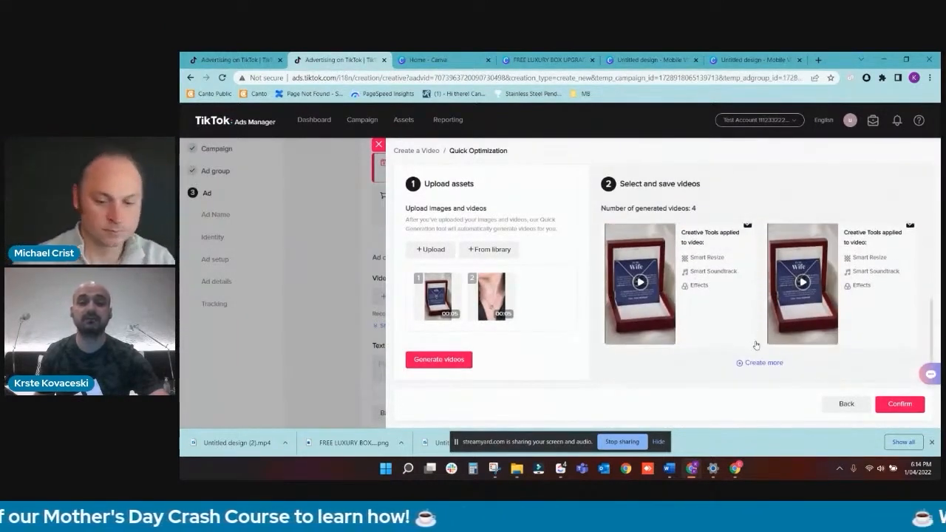
scroll(763, 366, up, 1)
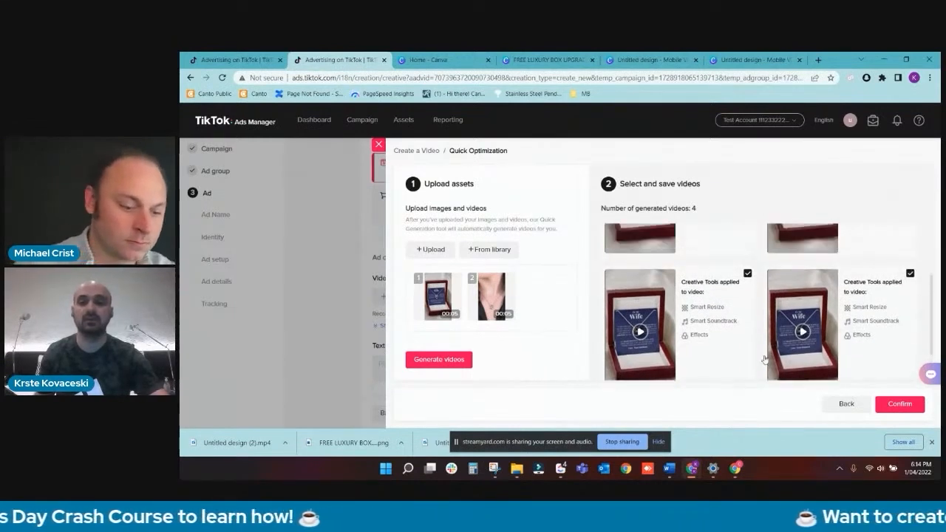
click(909, 271)
scroll(848, 319, up, 1)
scroll(847, 319, down, 2)
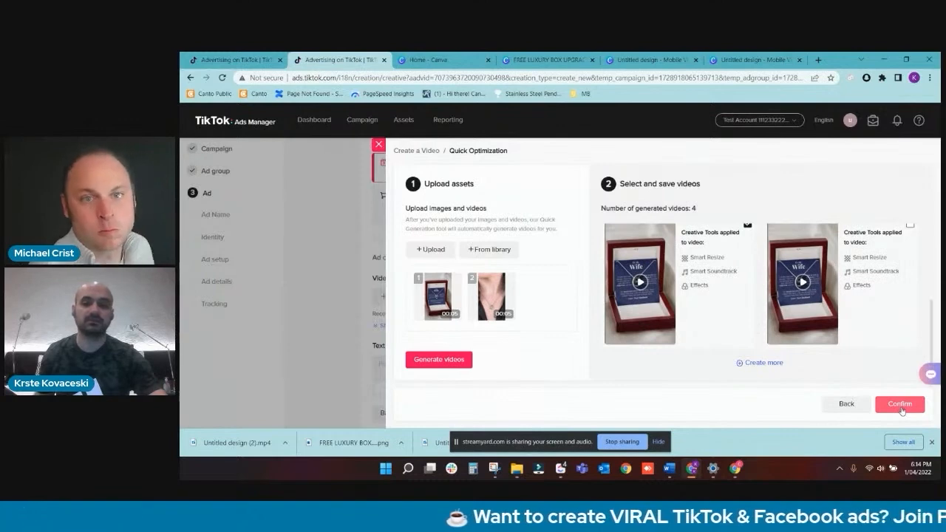
click(900, 409)
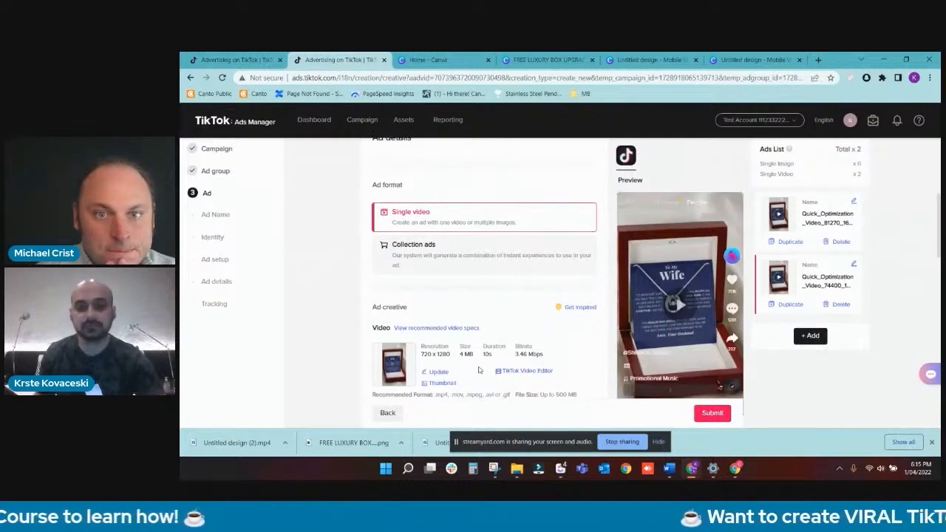
- Open the second ad's video in TikTok Video Editor and look through its materials and music, including the last 30 days' highest-spend tracks
click(504, 371)
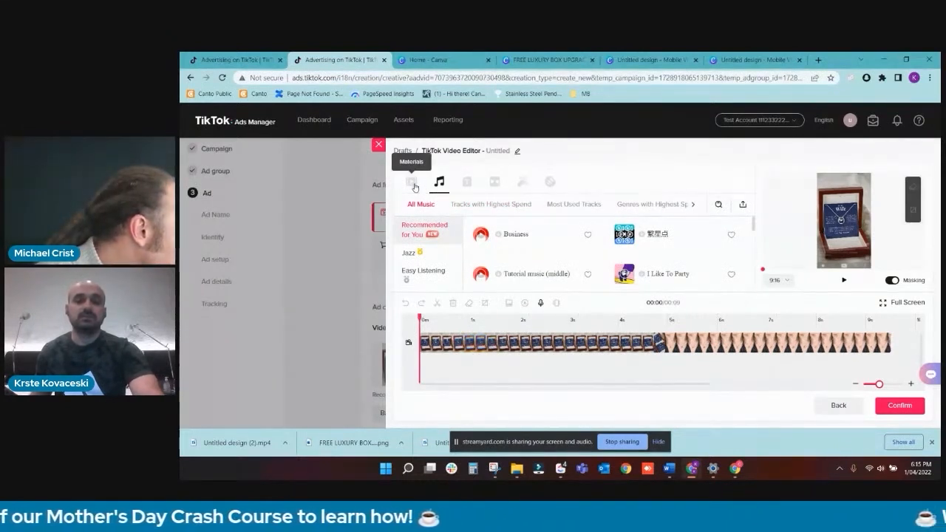
click(415, 186)
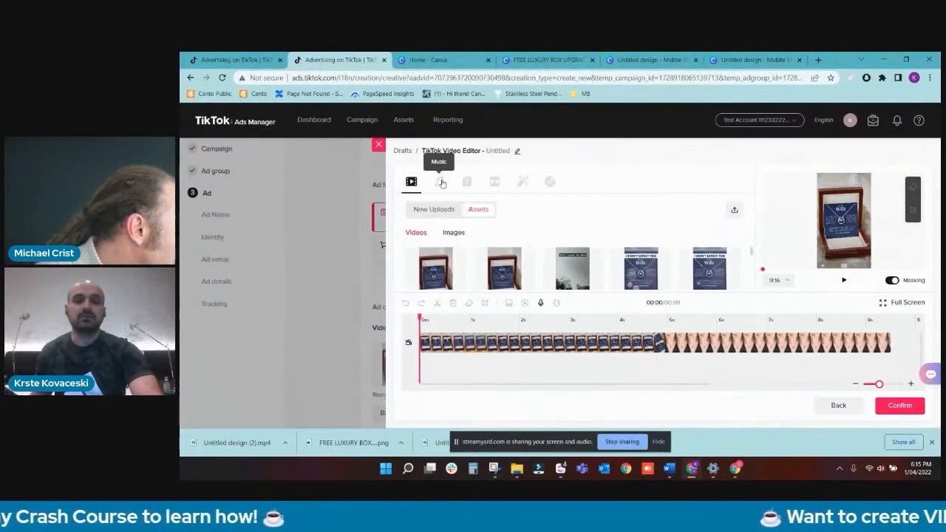
click(441, 182)
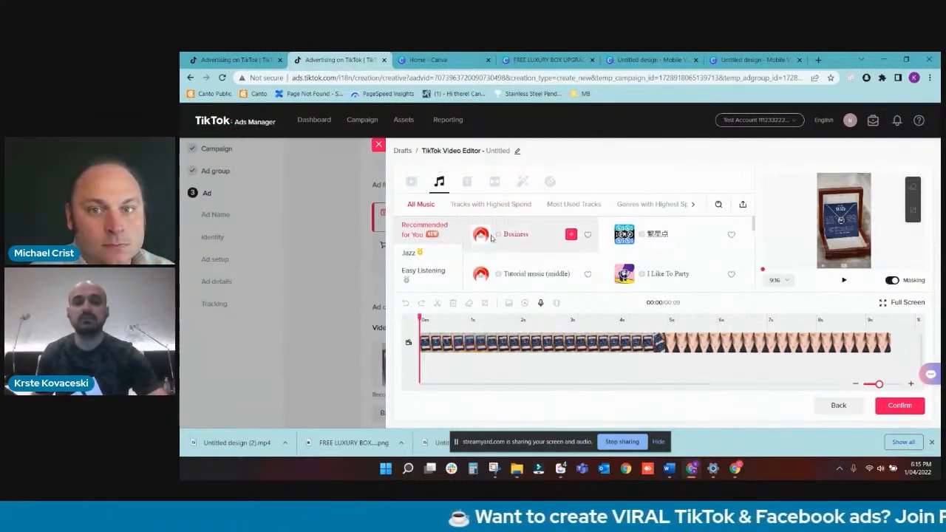
scroll(435, 251, down, 2)
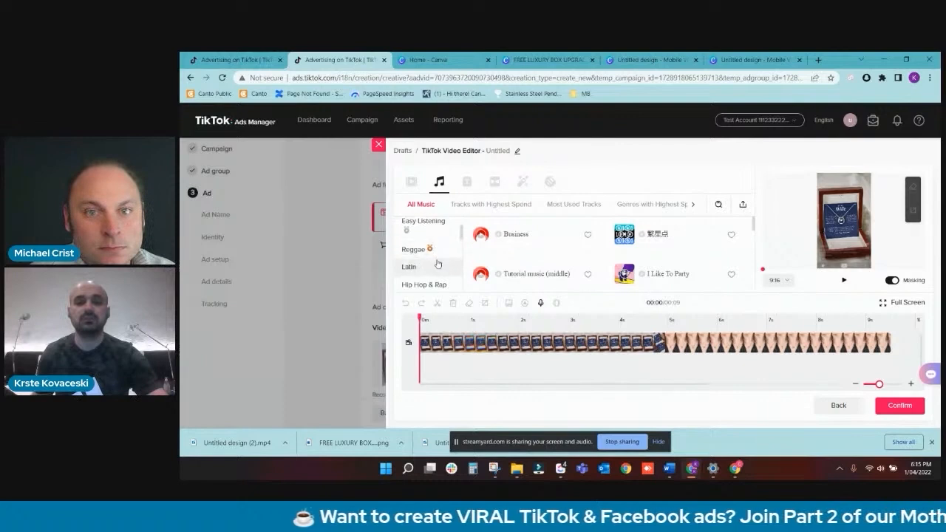
scroll(435, 251, up, 2)
click(510, 211)
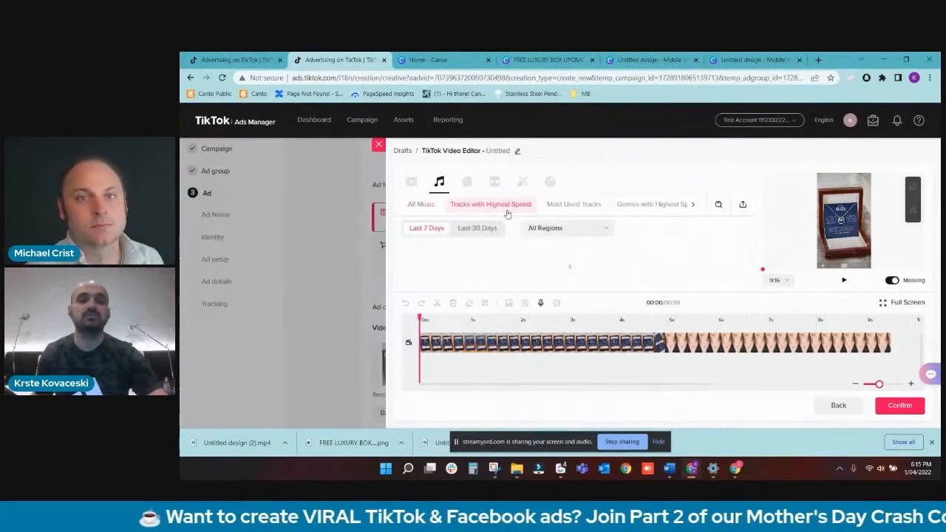
click(478, 228)
scroll(499, 270, down, 4)
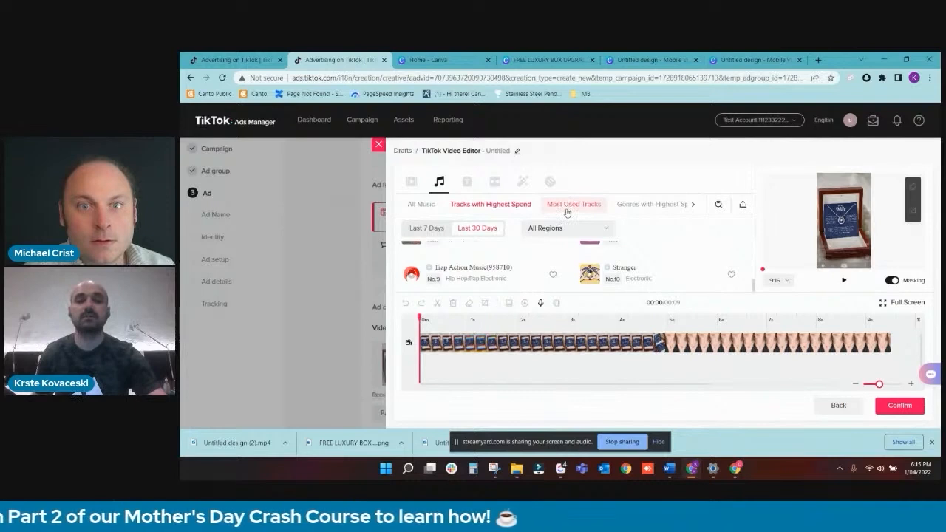
- Remove the jewelry clip's audio by splitting off the audio track and deleting it, and undo the edits
click(441, 348)
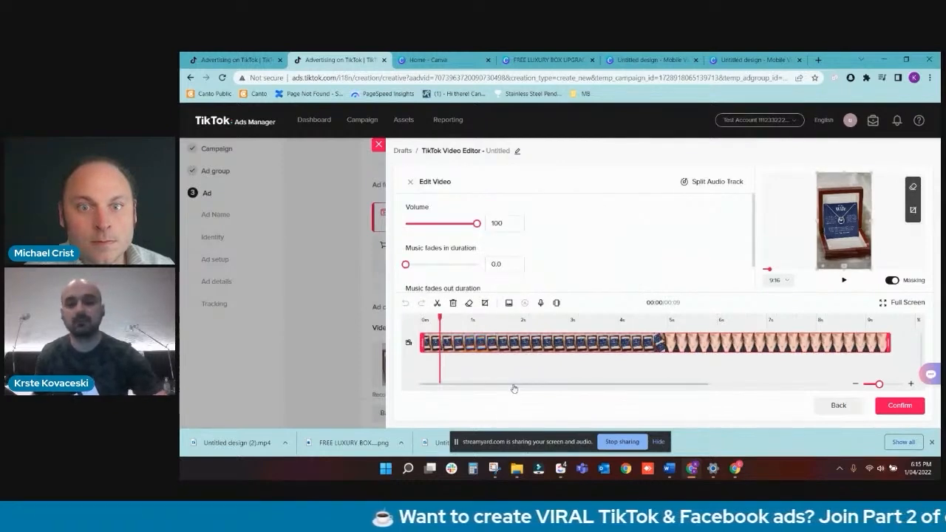
click(686, 185)
click(590, 344)
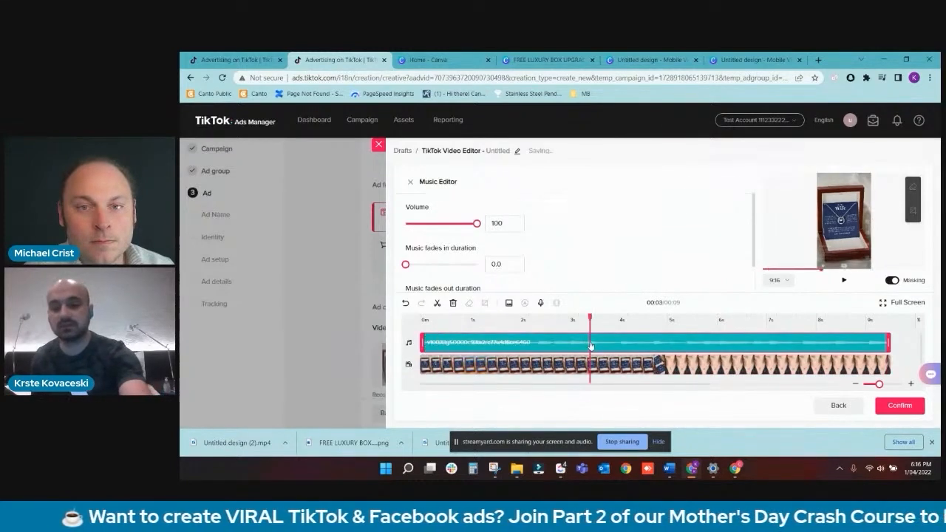
key(Delete)
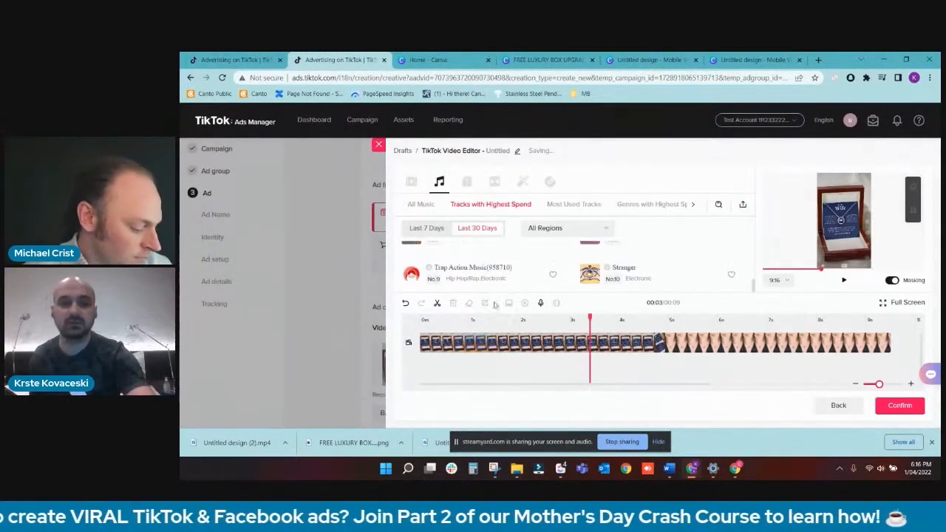
key(ctrl+z)
key(ctrl+z)
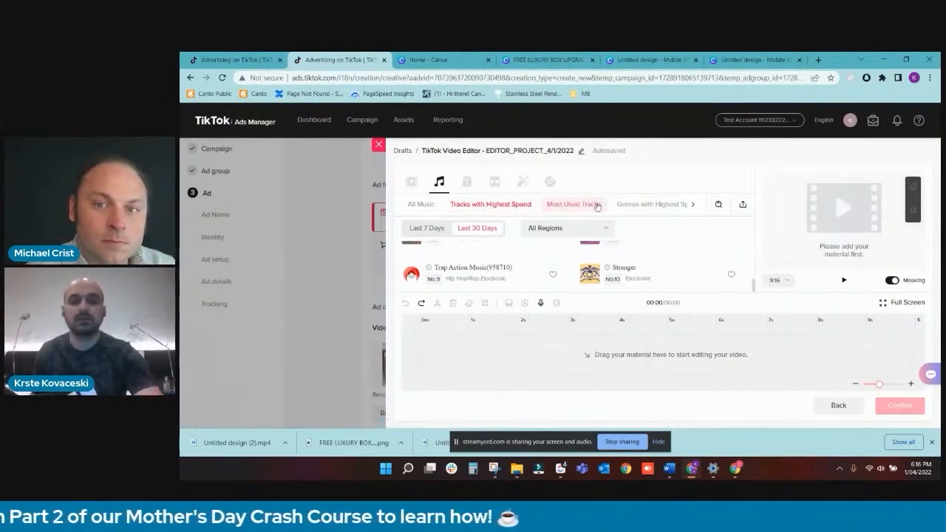
- Add a text element in the black ABC style to the timeline and extend it to about 3 seconds
click(467, 181)
click(449, 246)
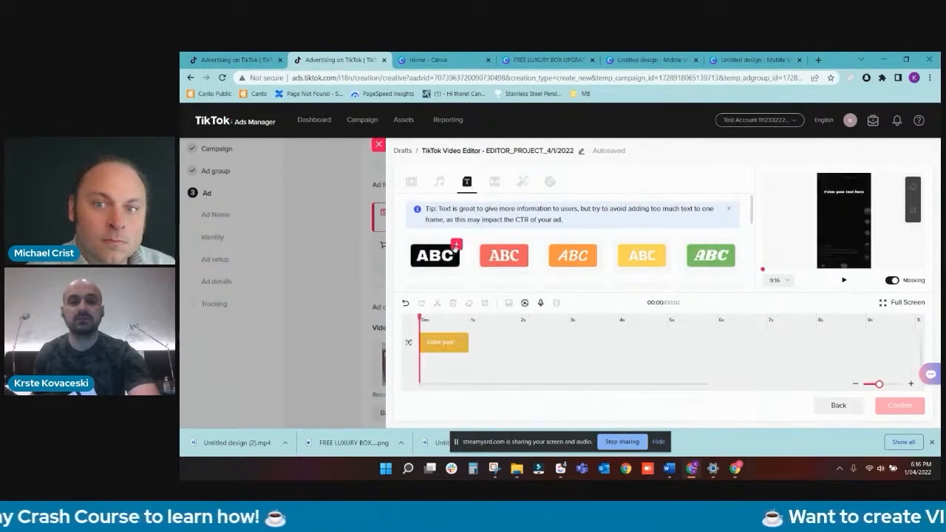
click(448, 343)
drag(461, 343, 572, 344)
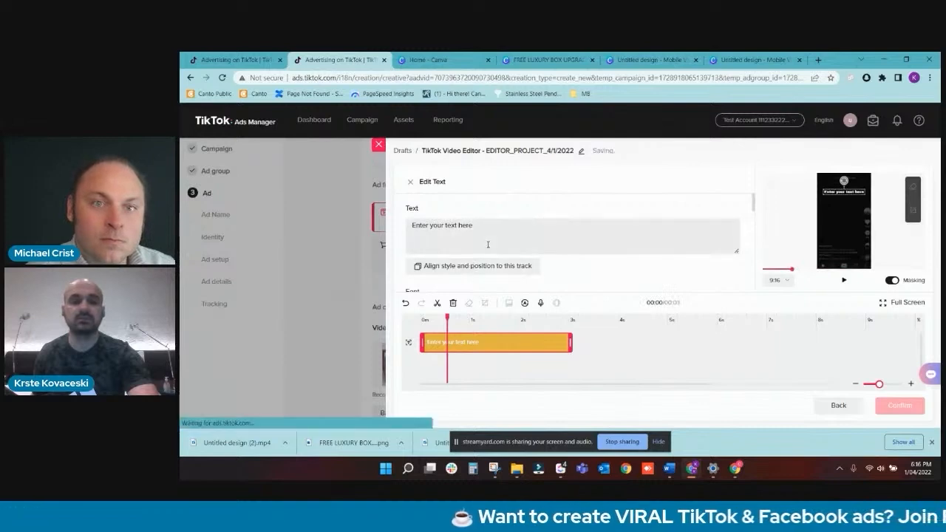
- Give the text the outlined style with a light blue font color and close its settings
scroll(487, 244, down, 3)
scroll(474, 256, down, 1)
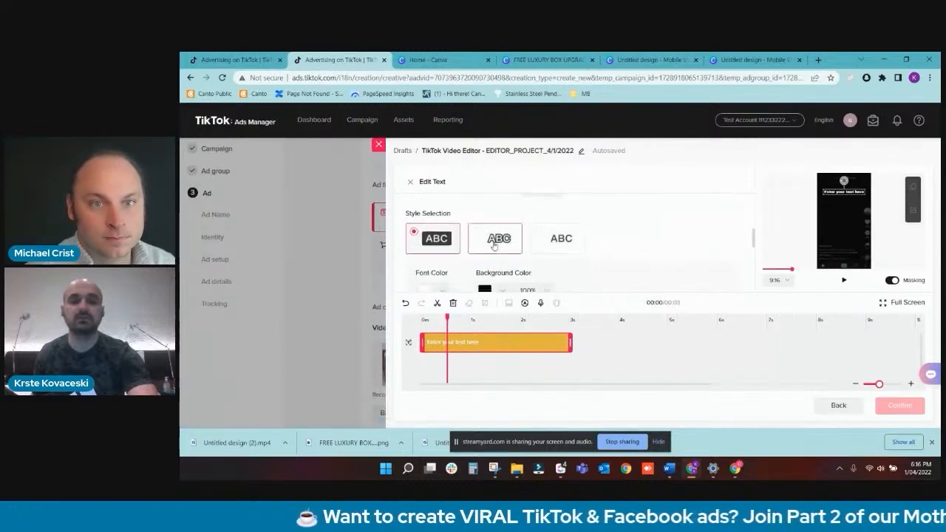
click(497, 238)
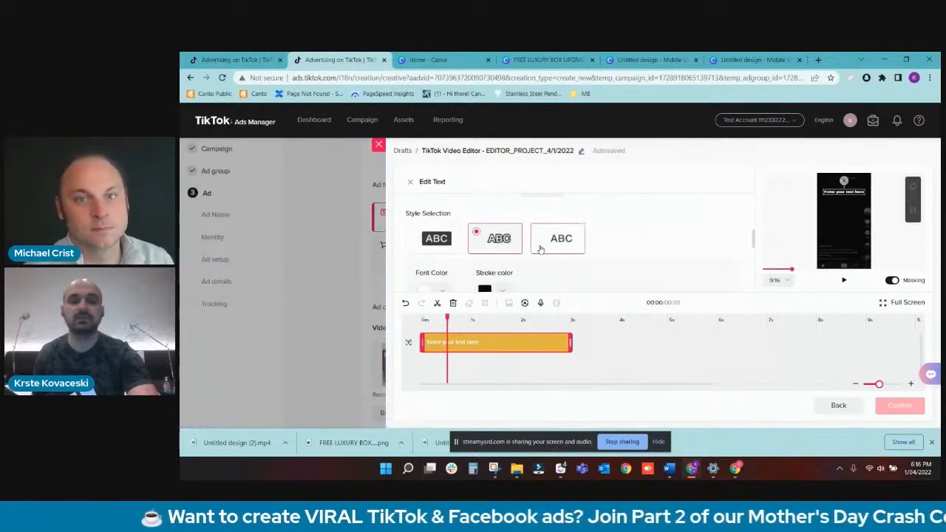
scroll(515, 253, down, 1)
click(443, 242)
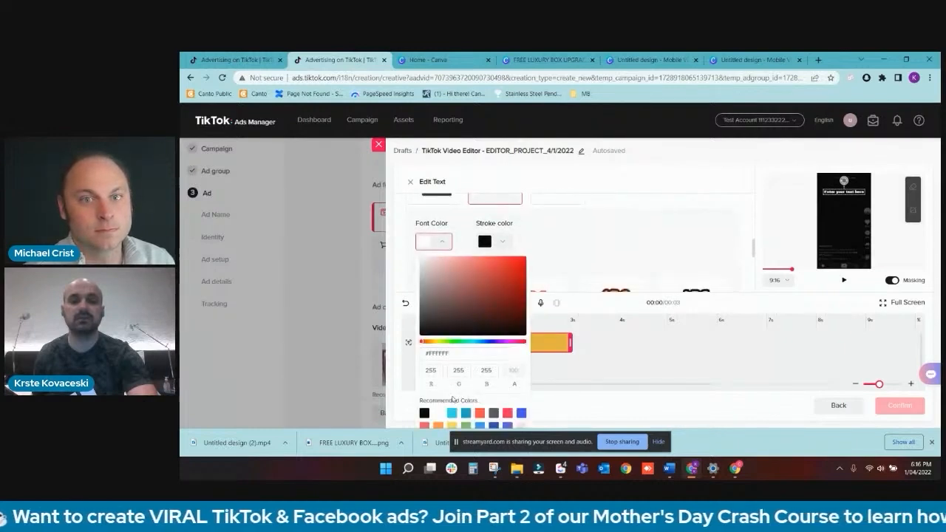
click(452, 412)
click(595, 228)
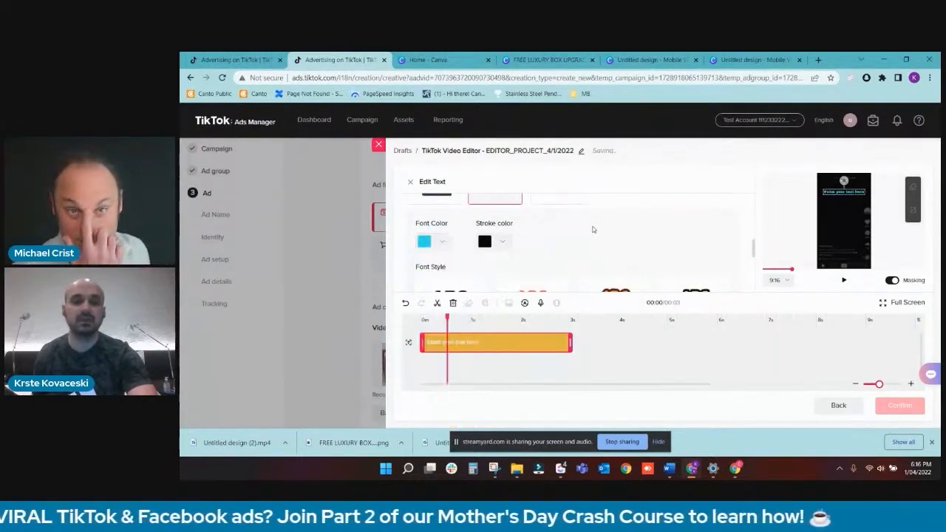
scroll(592, 229, down, 3)
scroll(561, 237, up, 5)
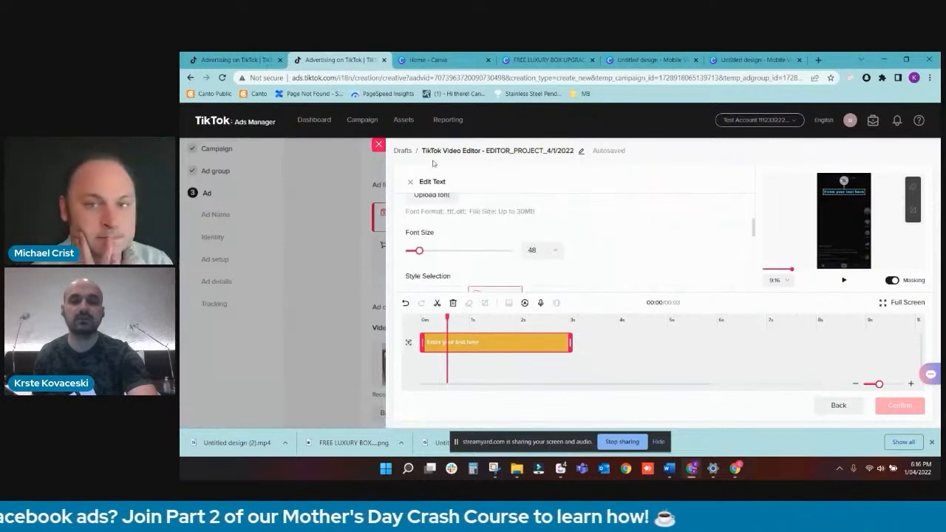
click(411, 181)
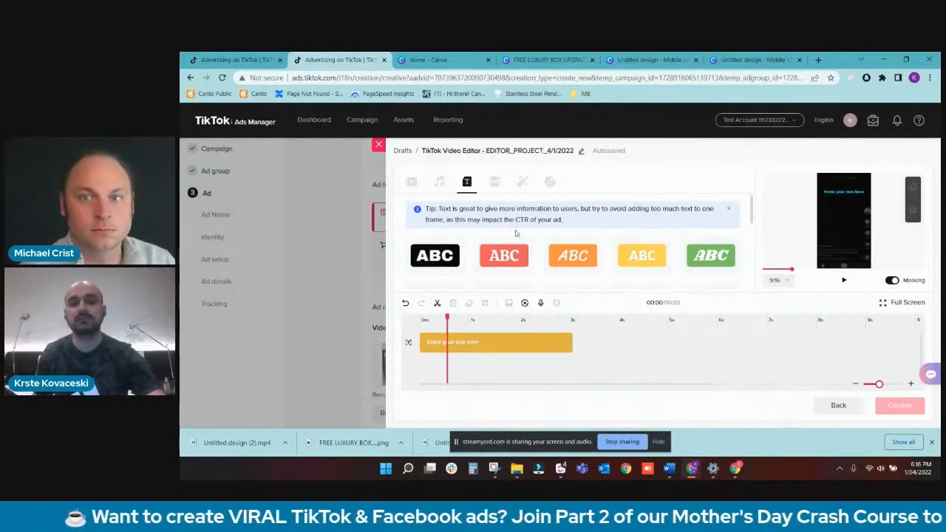
- Look through the basic, special effect and mirror transitions available in the video editor
click(495, 183)
scroll(520, 261, down, 2)
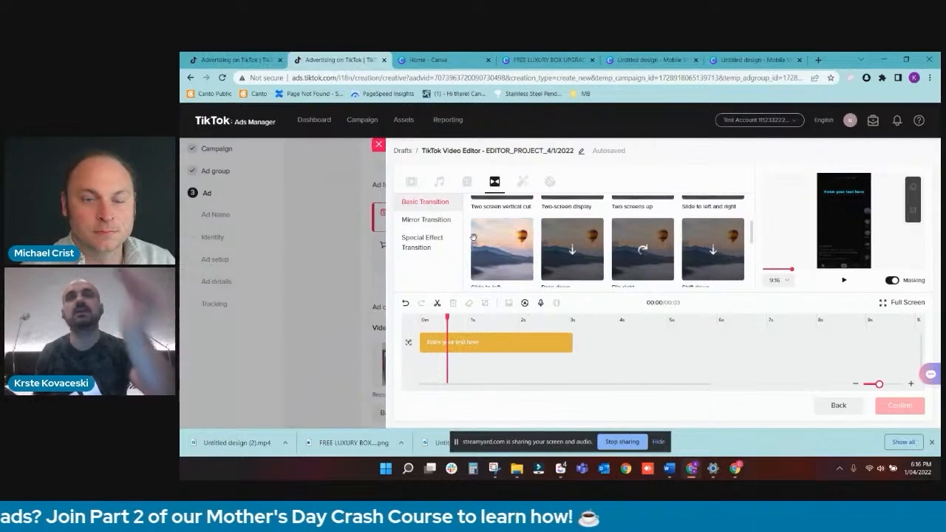
click(446, 235)
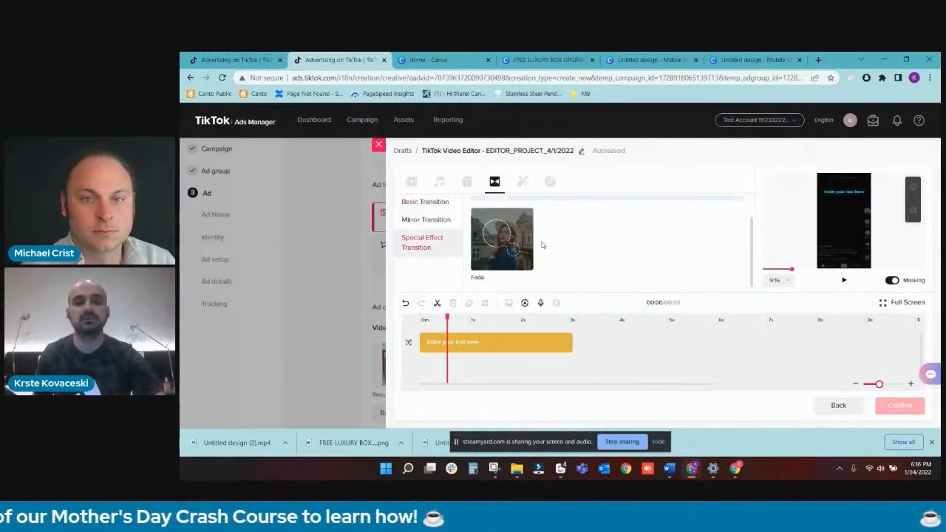
click(448, 221)
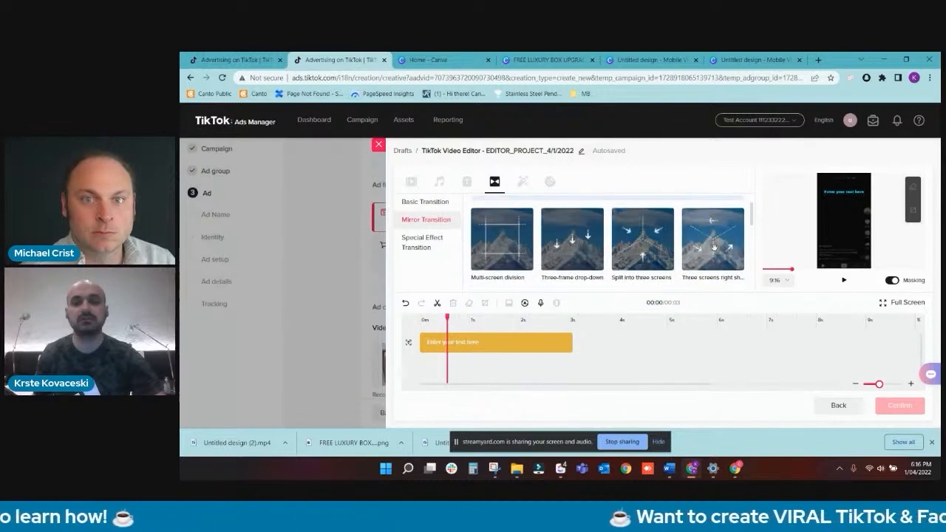
scroll(590, 230, down, 2)
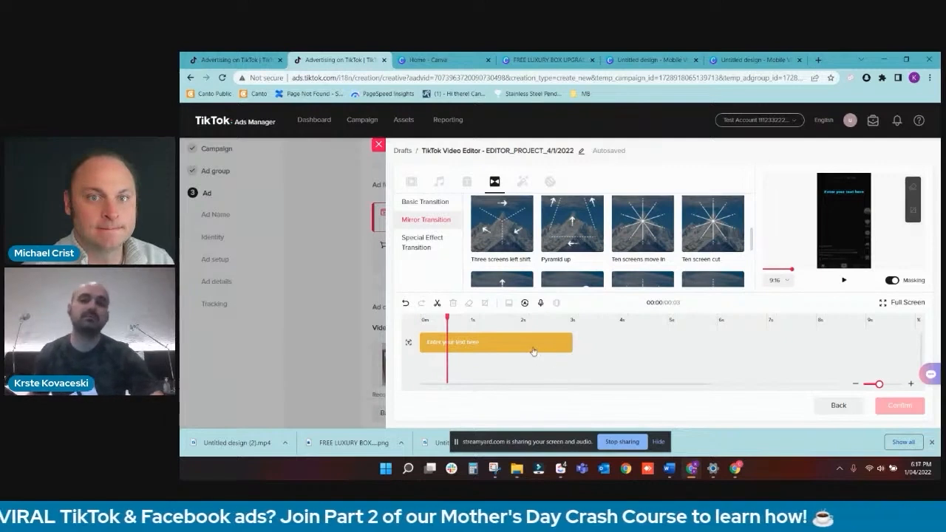
scroll(532, 352, down, 1)
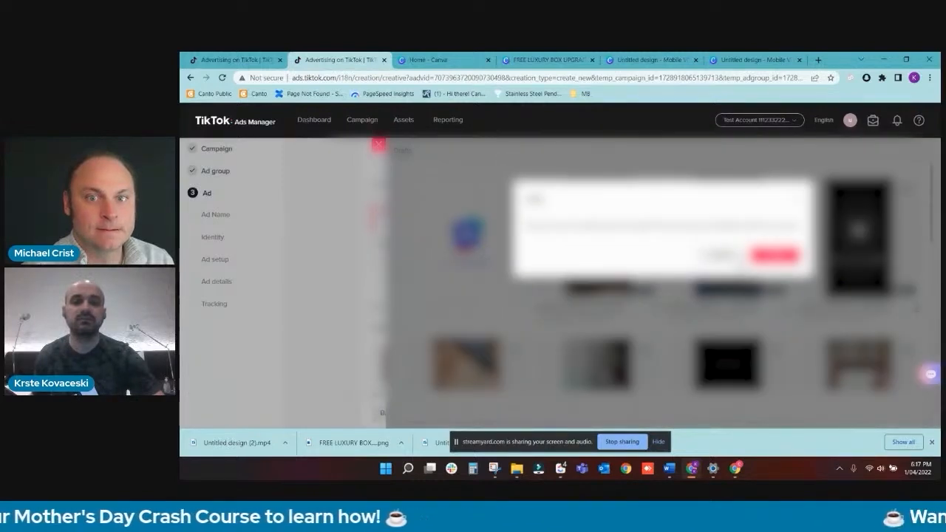
- Leave the video editor without saving and return to the ad setup
click(730, 258)
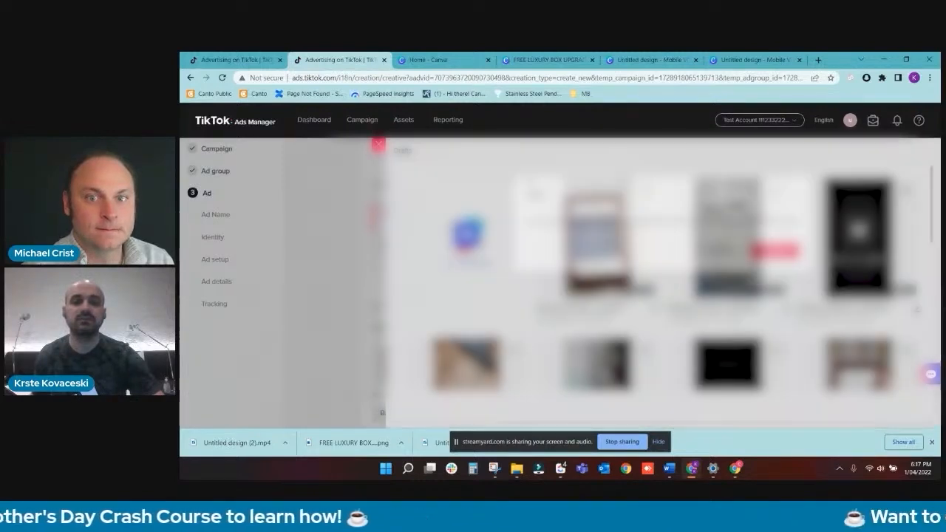
click(378, 144)
click(774, 255)
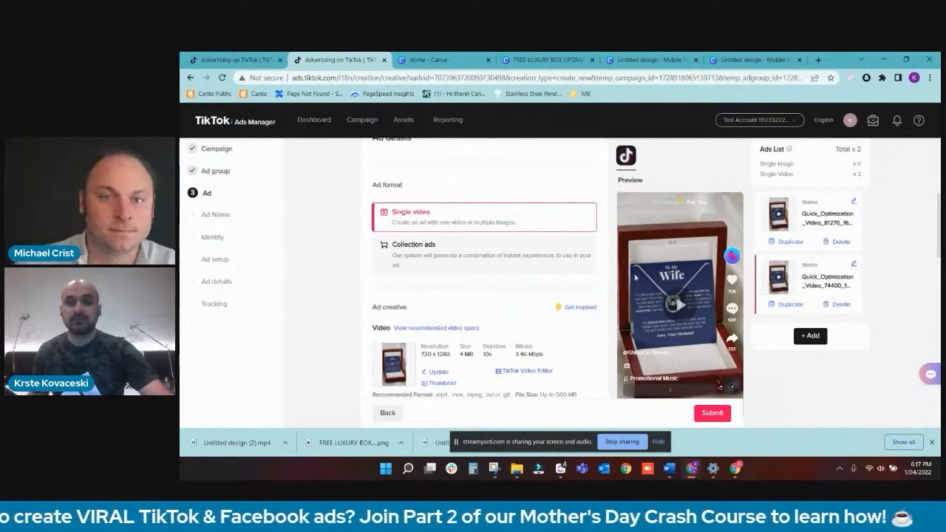
- Add a third ad to the ads list
scroll(527, 325, down, 1)
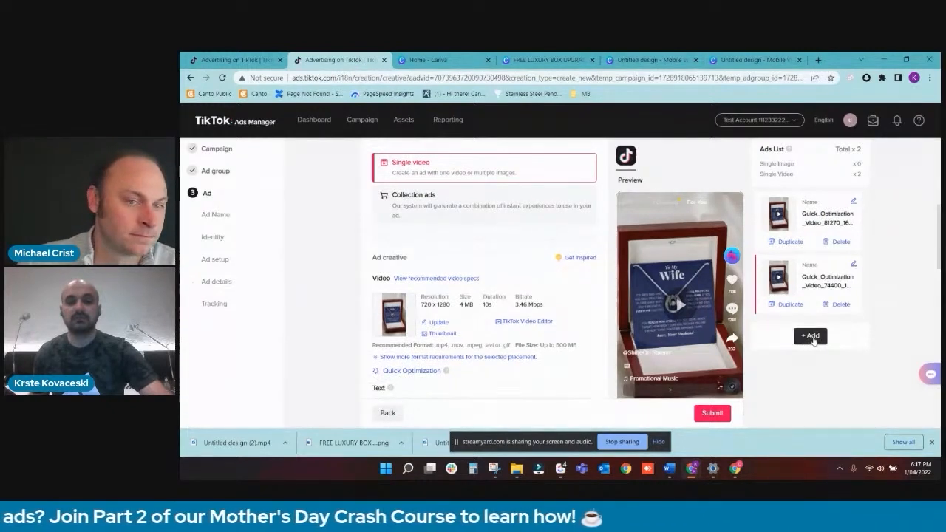
click(812, 336)
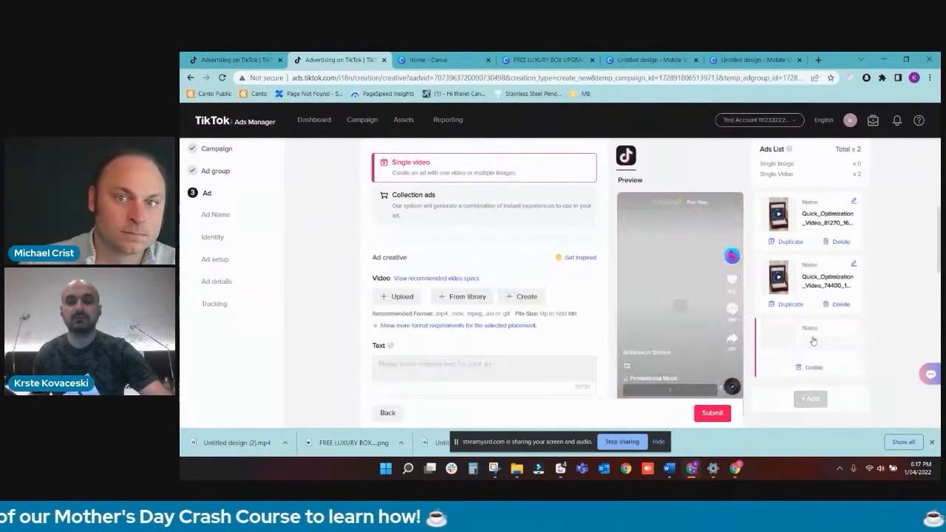
click(526, 298)
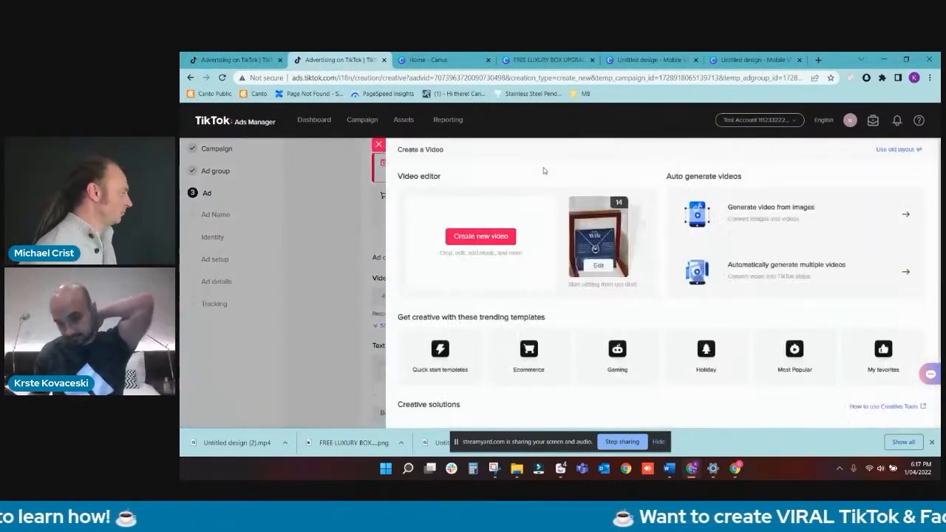
click(493, 237)
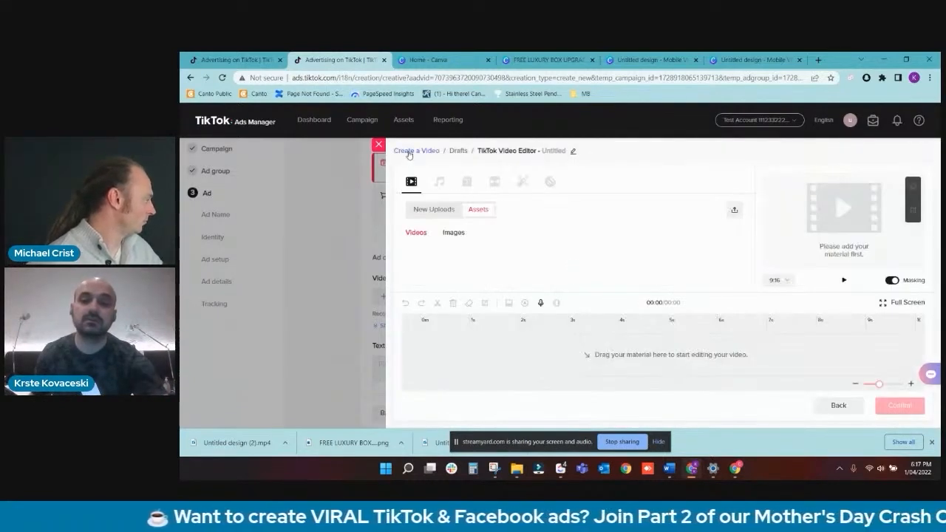
click(378, 144)
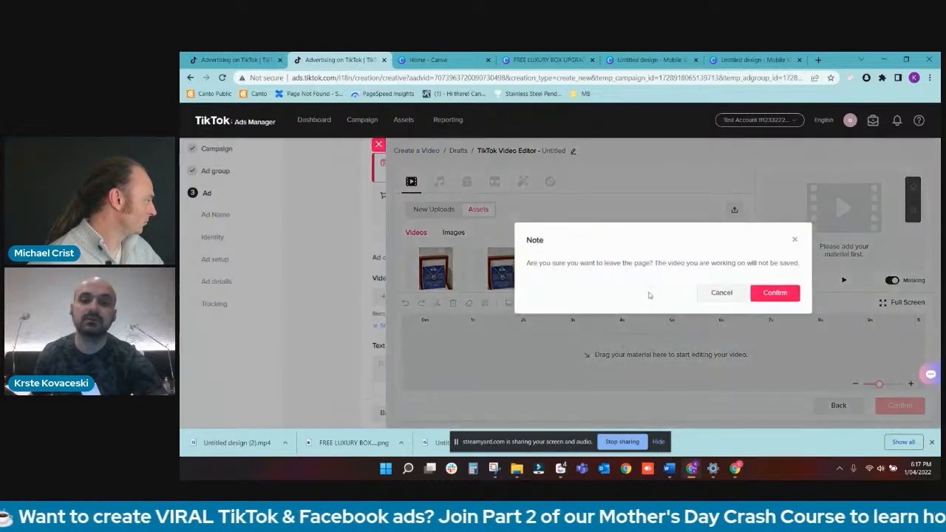
click(772, 293)
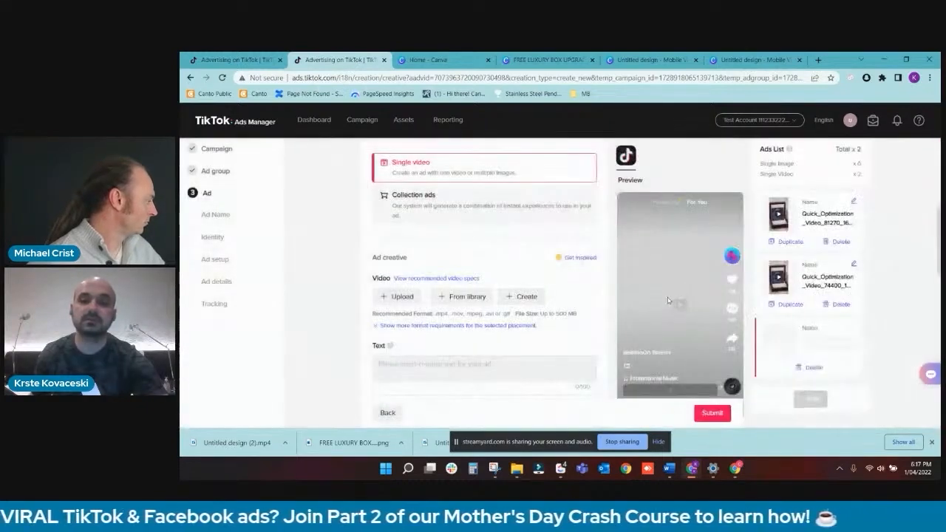
- Start generating a Smart Video from images for the new ad and set its duration to 20s
click(513, 298)
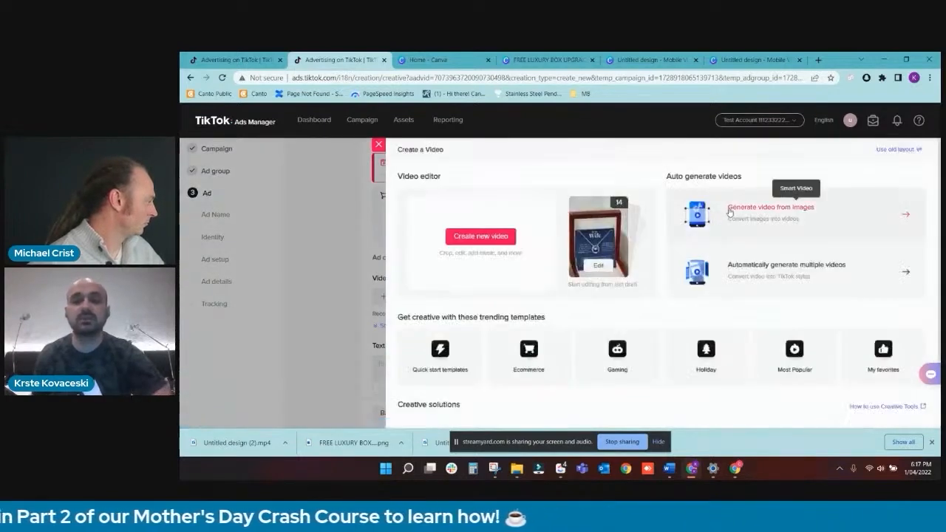
click(729, 212)
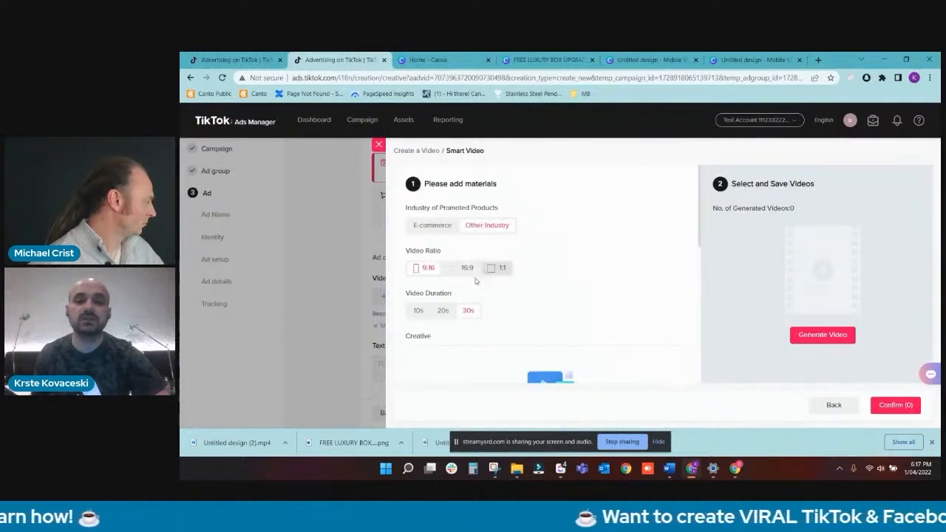
click(443, 310)
- Upload FREE LUXURY BOX UPGRADE, Untitled design (2) and Untitled design (1) from Downloads as the Smart Video creatives
scroll(441, 316, down, 2)
scroll(442, 315, up, 2)
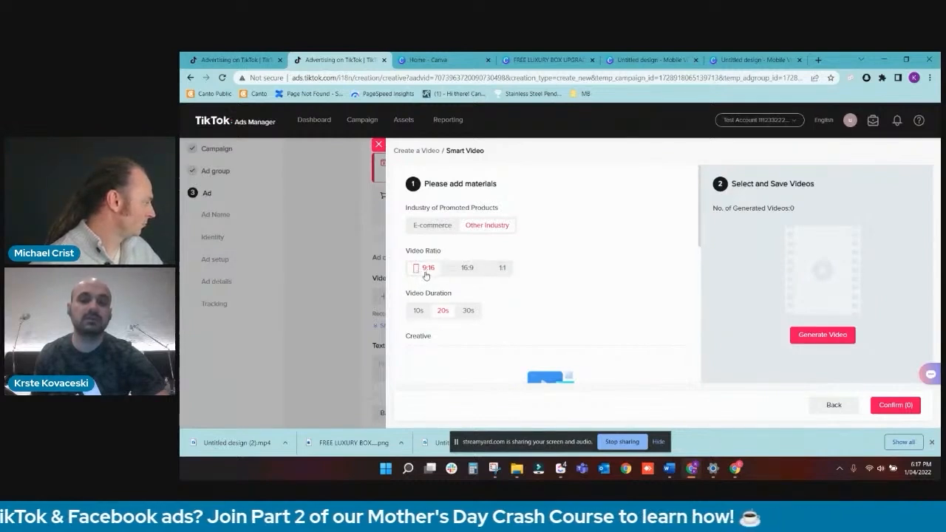
scroll(478, 292, down, 3)
click(519, 342)
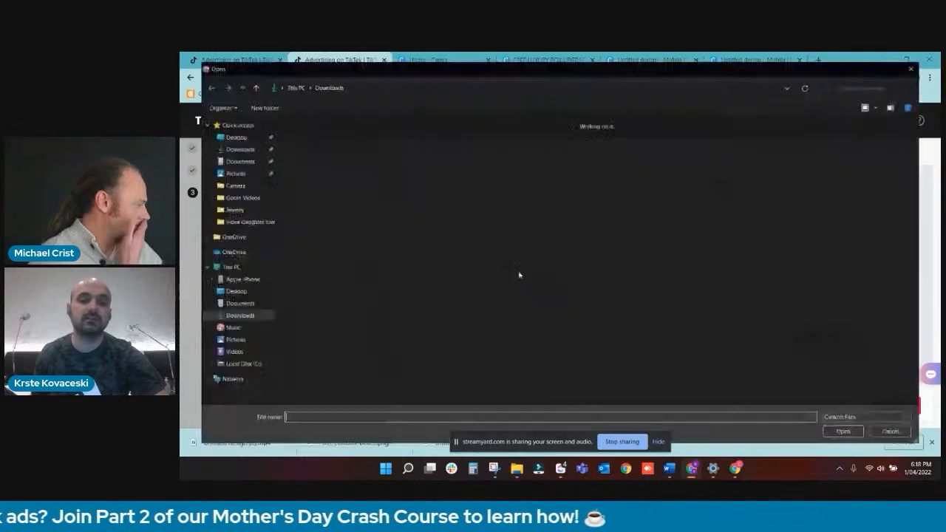
double_click(367, 155)
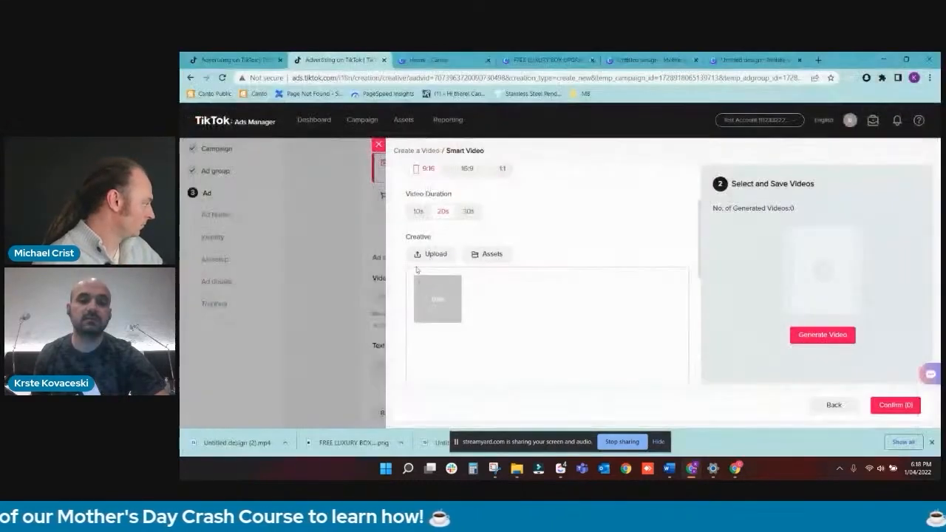
click(422, 255)
double_click(304, 153)
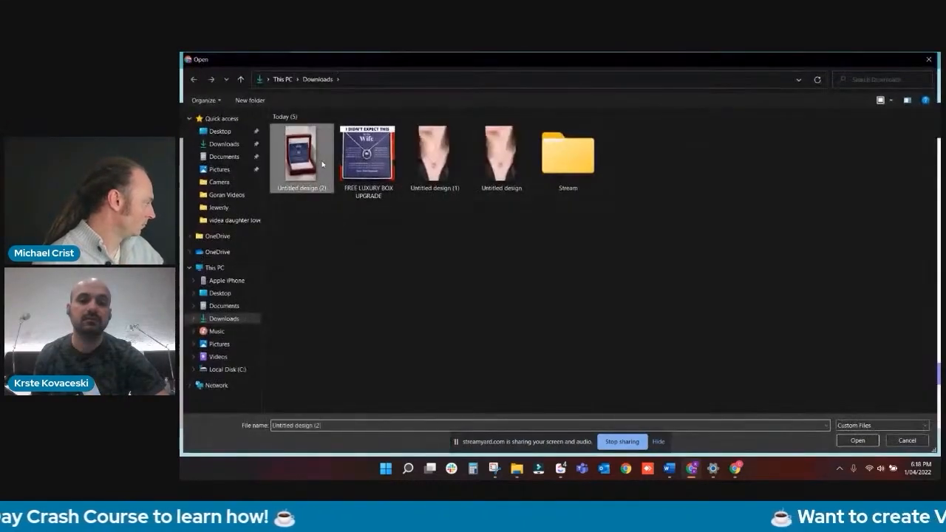
click(449, 253)
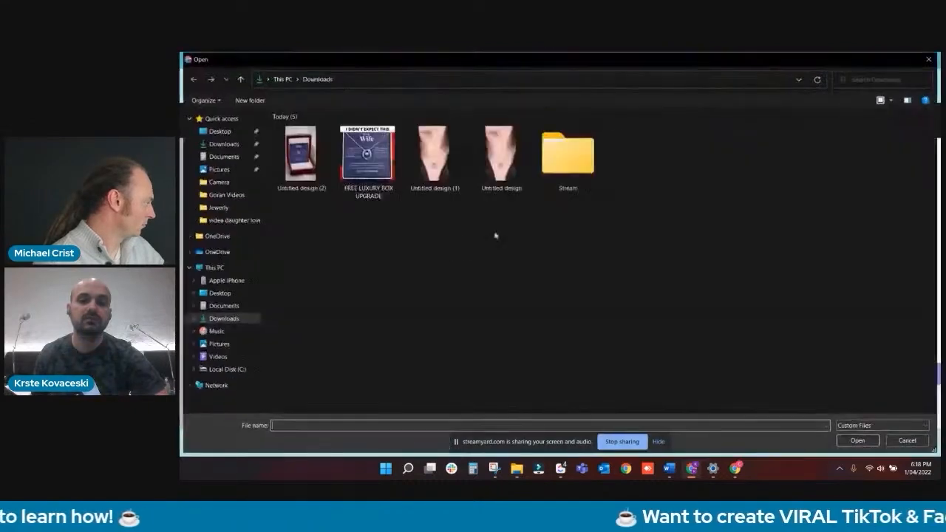
double_click(433, 153)
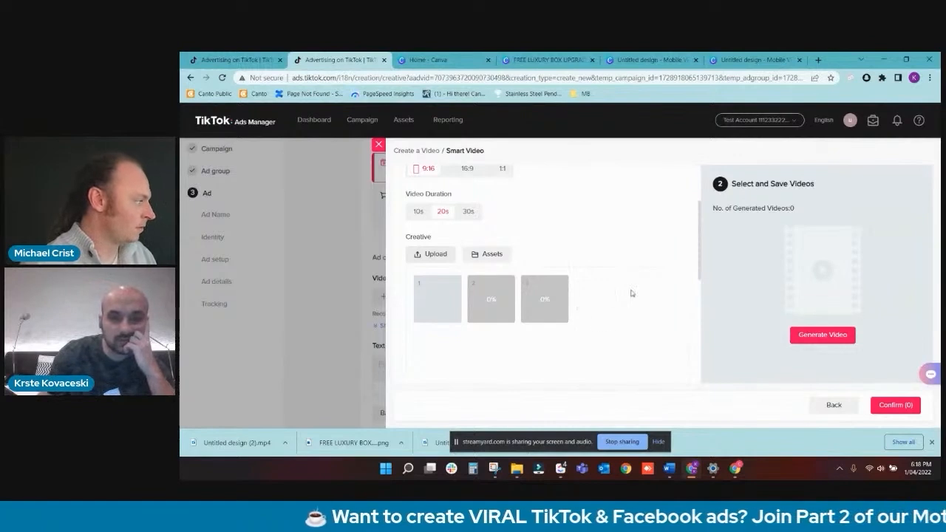
- Generate Smart Videos from the three uploaded creatives in 9:16 ratio
scroll(630, 293, down, 1)
scroll(629, 292, up, 1)
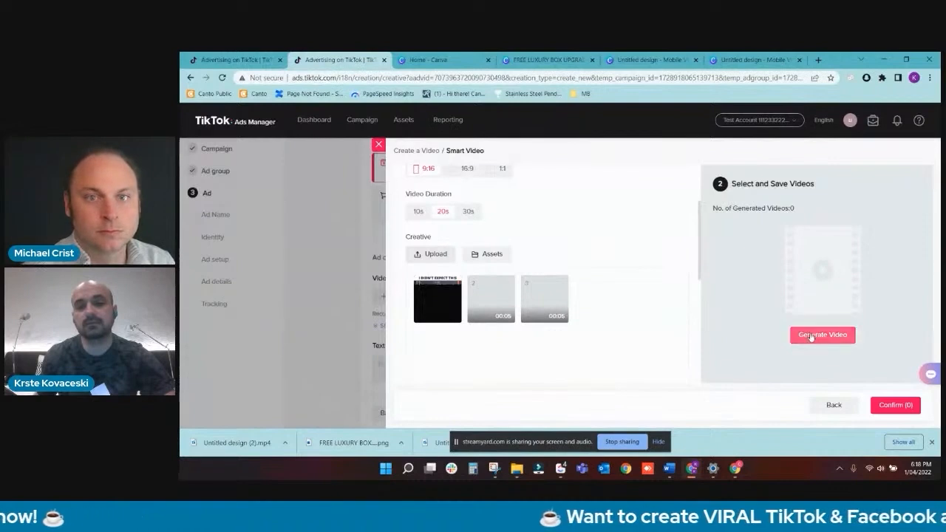
click(810, 337)
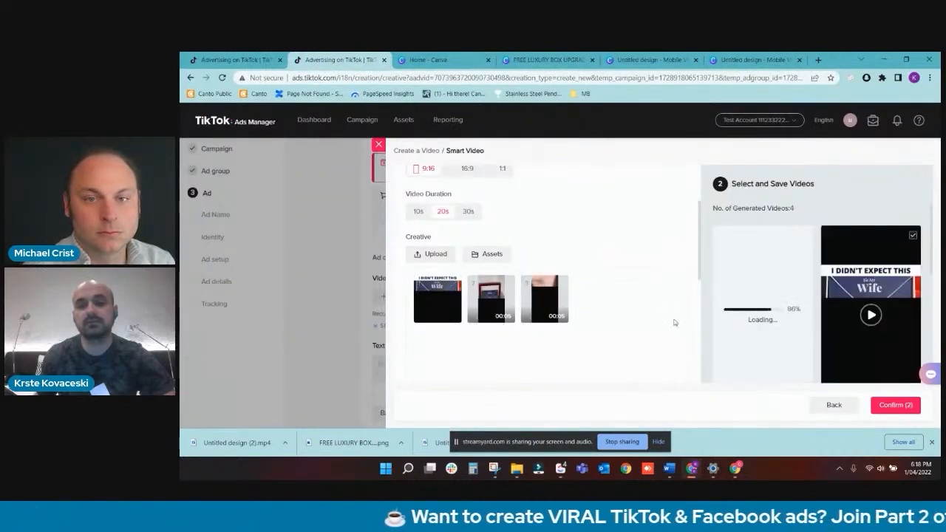
- Look through the generated Smart Videos, their music and the optional opening and final frame settings
scroll(674, 322, down, 2)
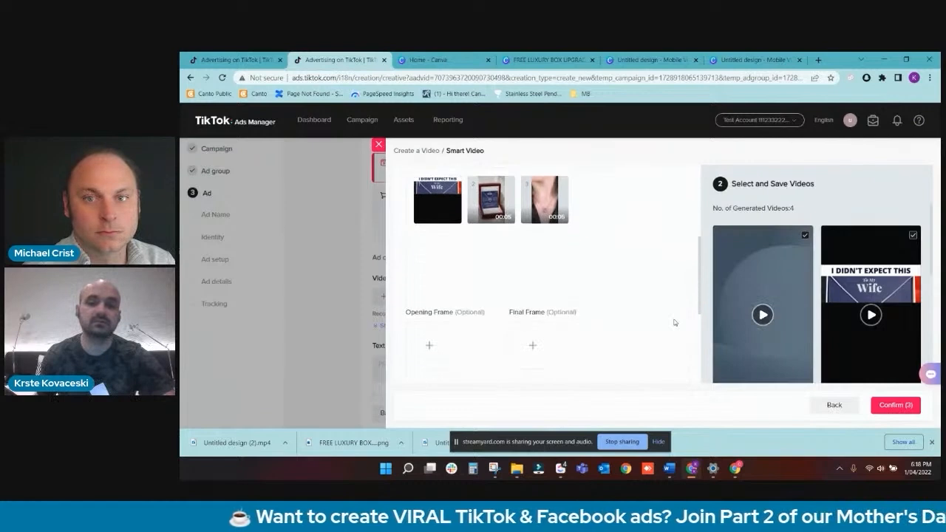
scroll(799, 317, down, 3)
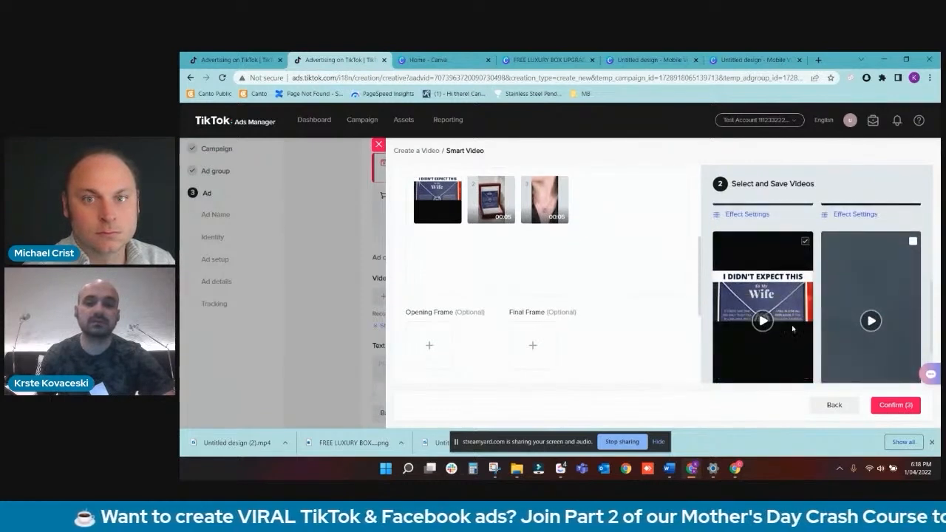
scroll(792, 328, up, 2)
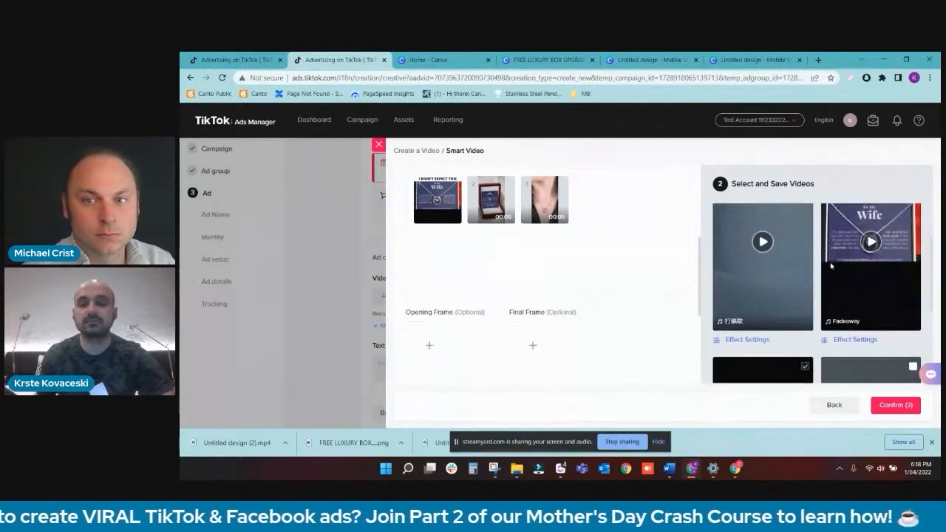
scroll(825, 268, down, 1)
scroll(825, 267, down, 1)
scroll(825, 268, up, 3)
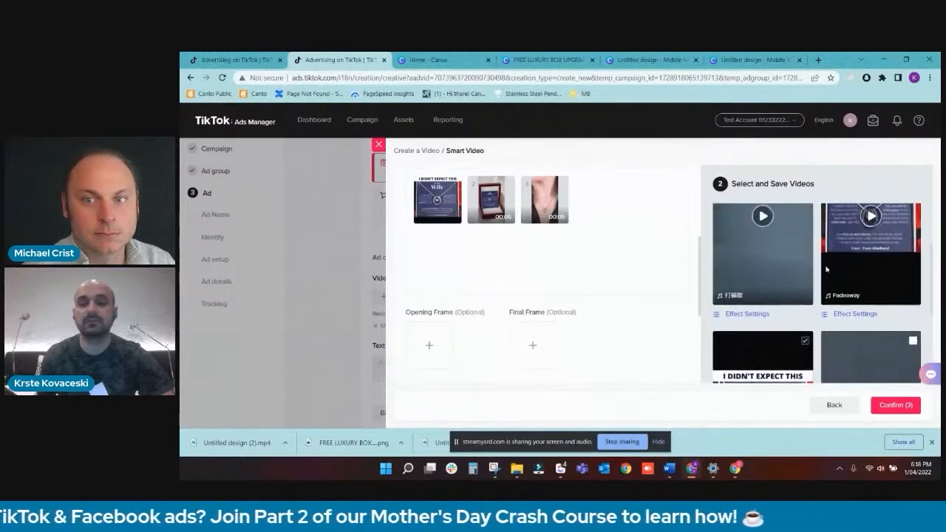
scroll(602, 295, up, 2)
scroll(674, 297, down, 3)
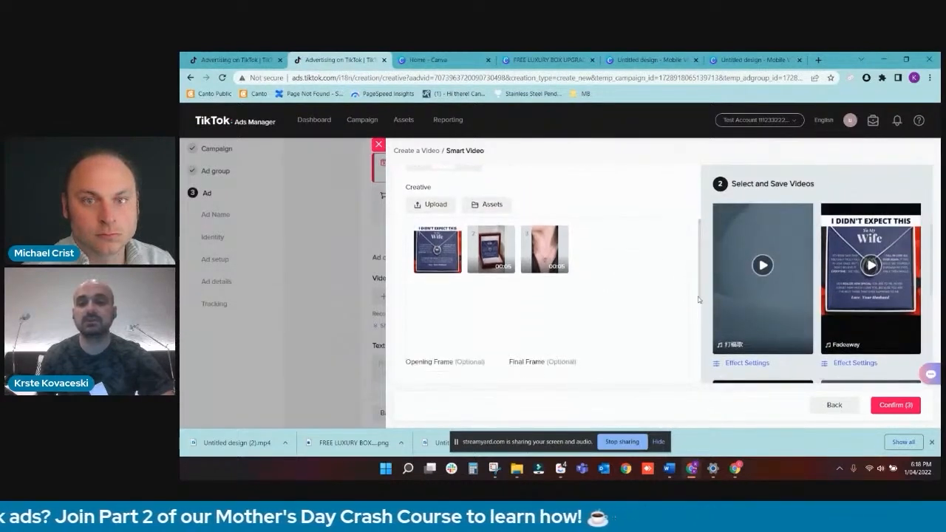
- View the final frame templates with their logo, brand name, slogan and call-to-action fields, and return to the Smart Video setup
click(532, 299)
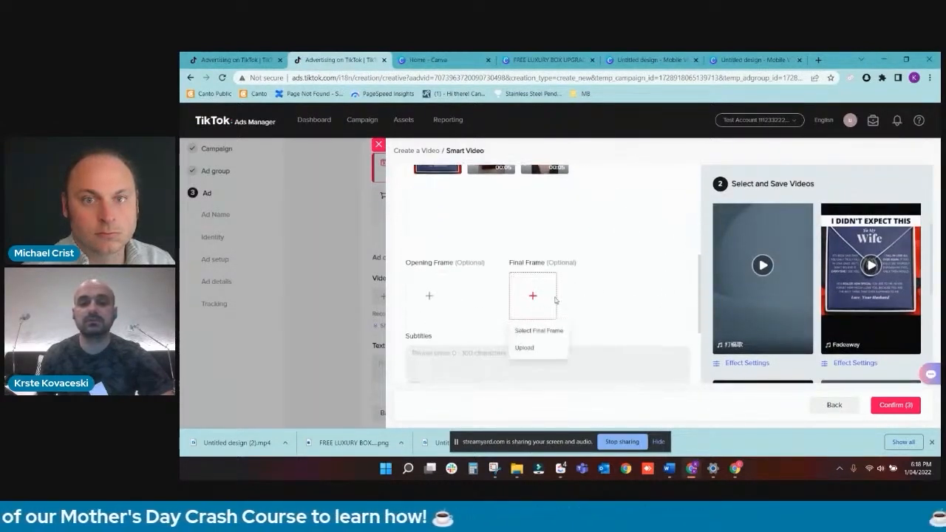
click(540, 334)
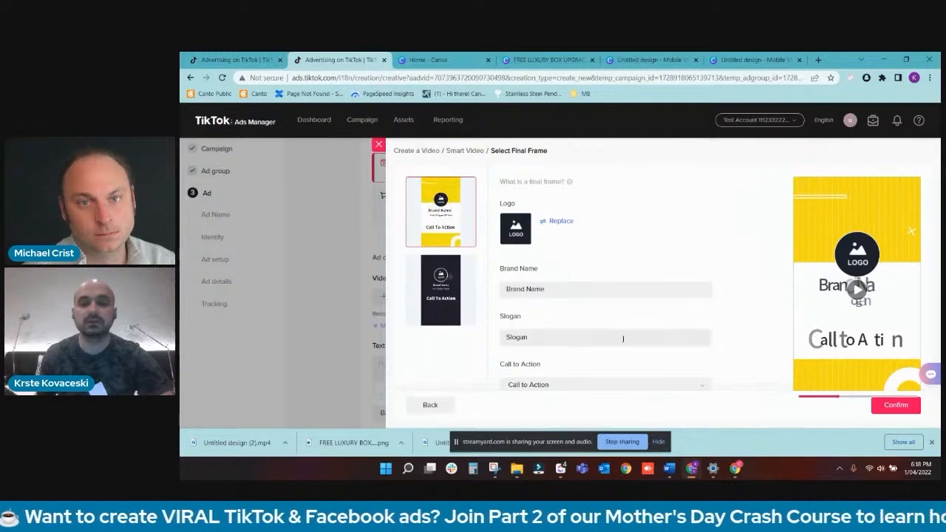
click(436, 404)
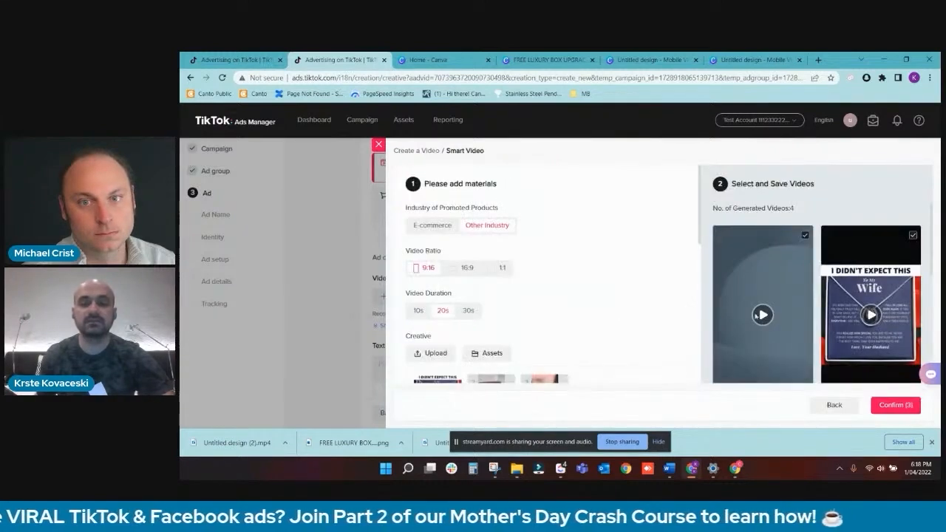
- Preview the generated videos with the "Fadeaway" and "Happy, kids, background" music, closing each preview after watching
scroll(857, 290, down, 1)
click(870, 266)
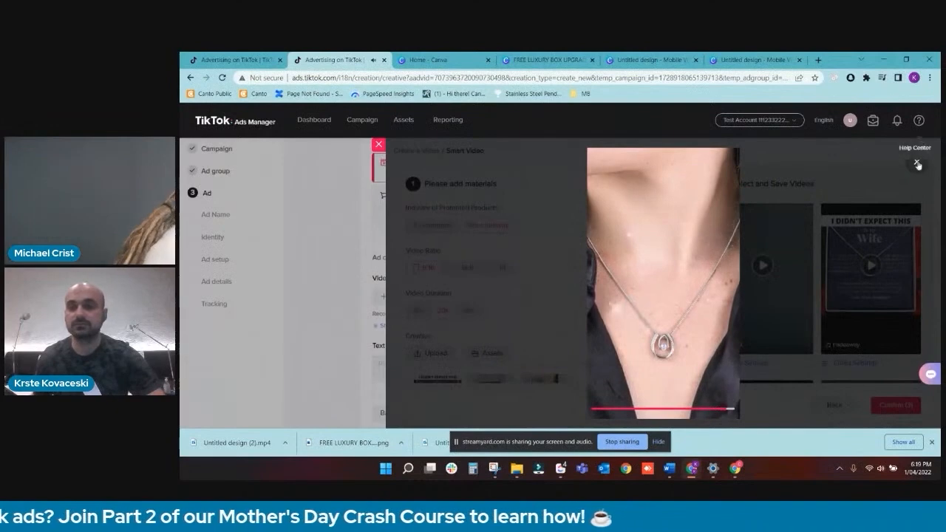
click(916, 163)
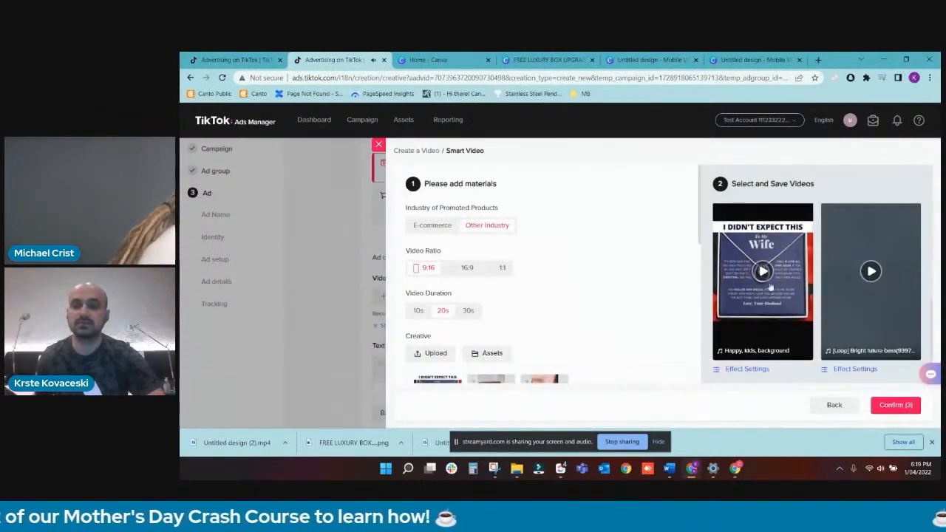
click(762, 273)
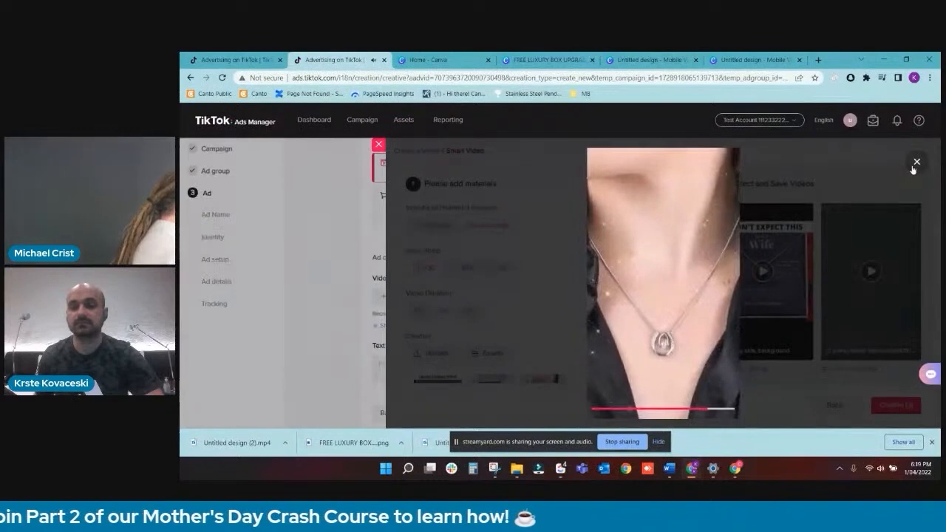
click(915, 162)
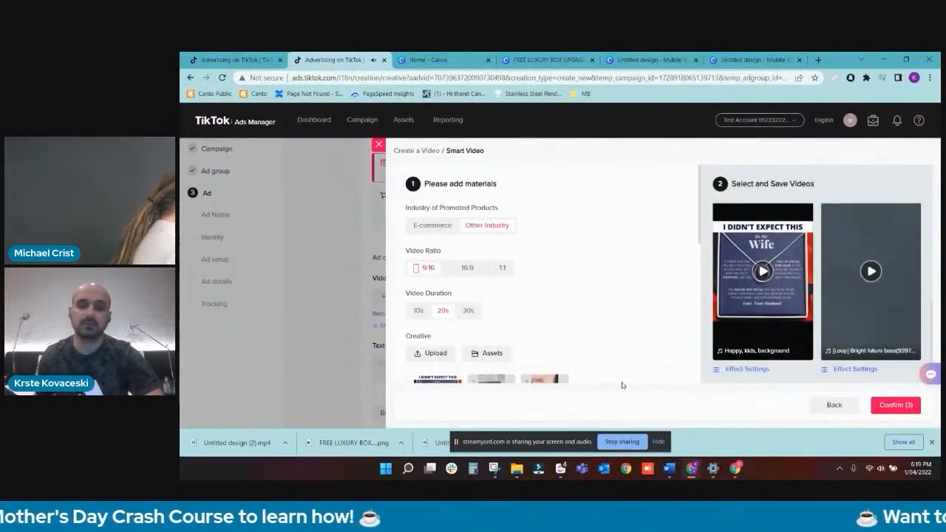
scroll(625, 354, down, 3)
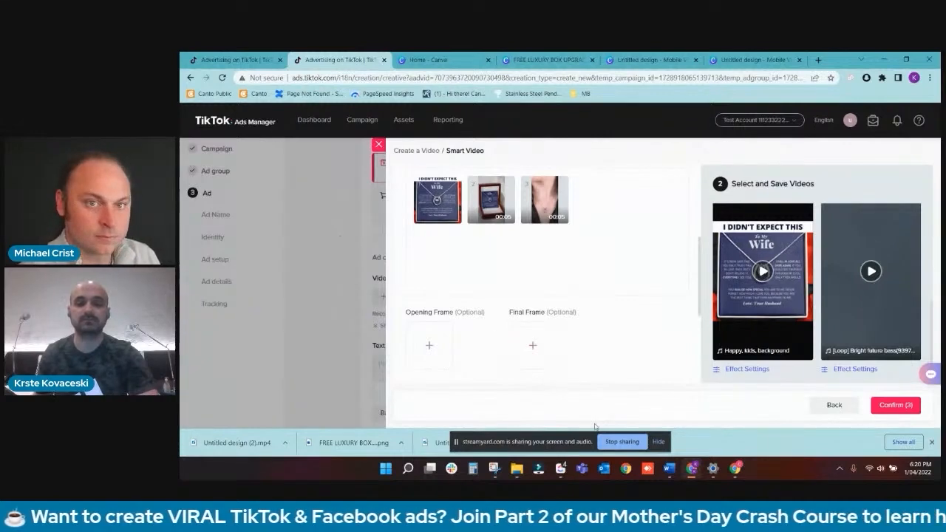
click(610, 442)
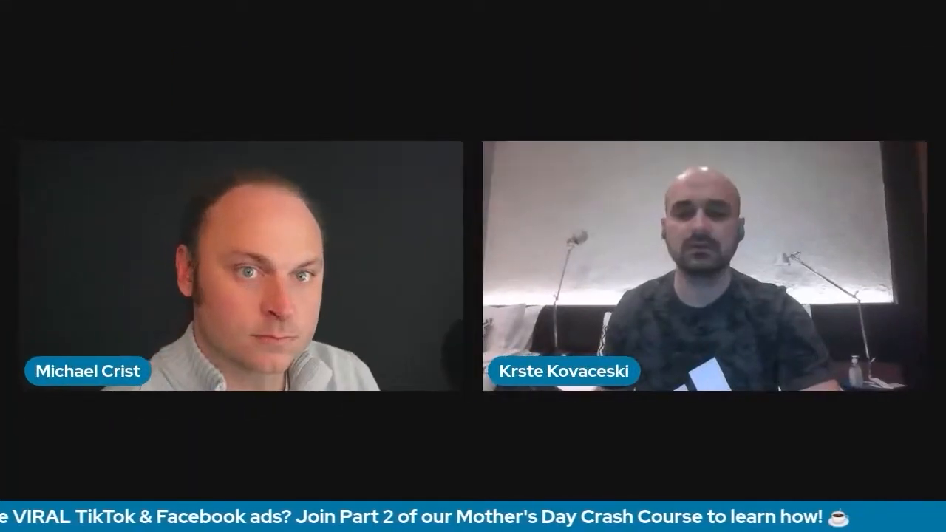
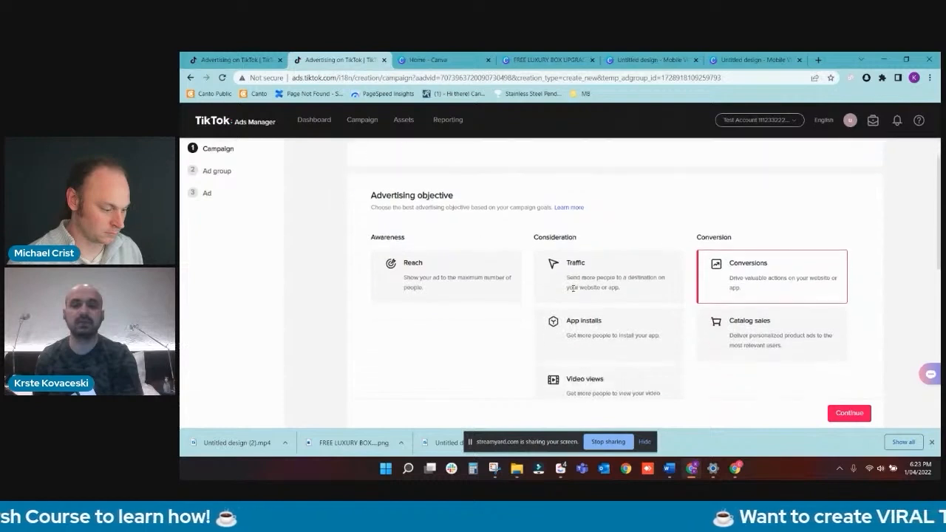
- Name the Conversions campaign "Test - Wife" and continue to the ad group setup
scroll(571, 289, up, 1)
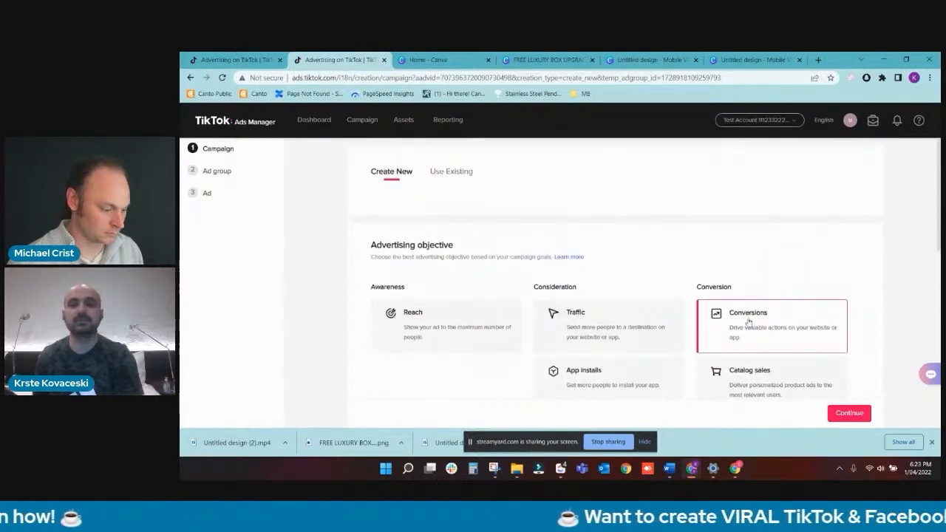
scroll(747, 323, down, 5)
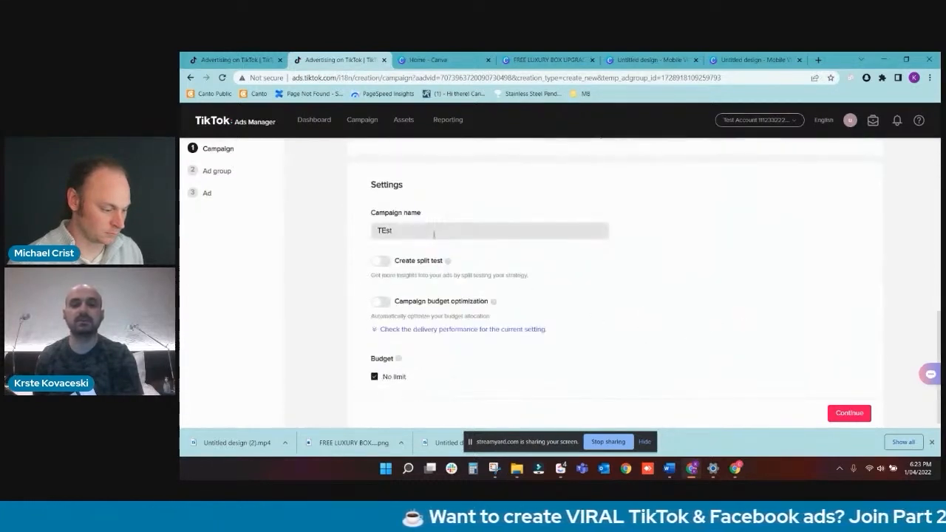
click(434, 233)
drag(422, 234, 348, 234)
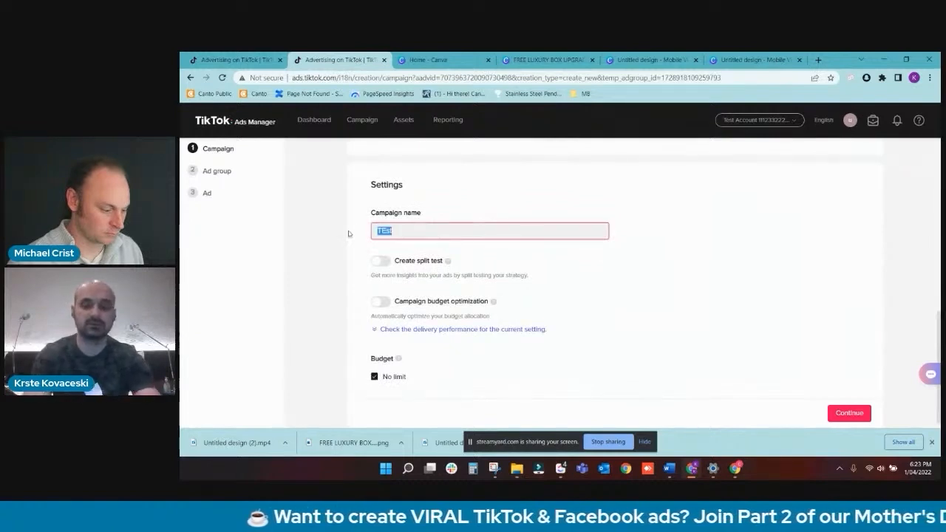
text(Test)
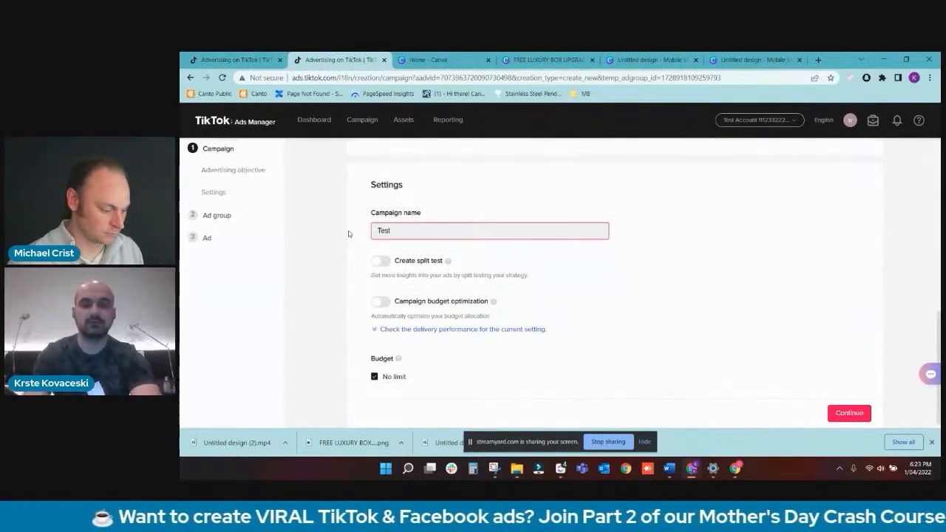
text( - Wife)
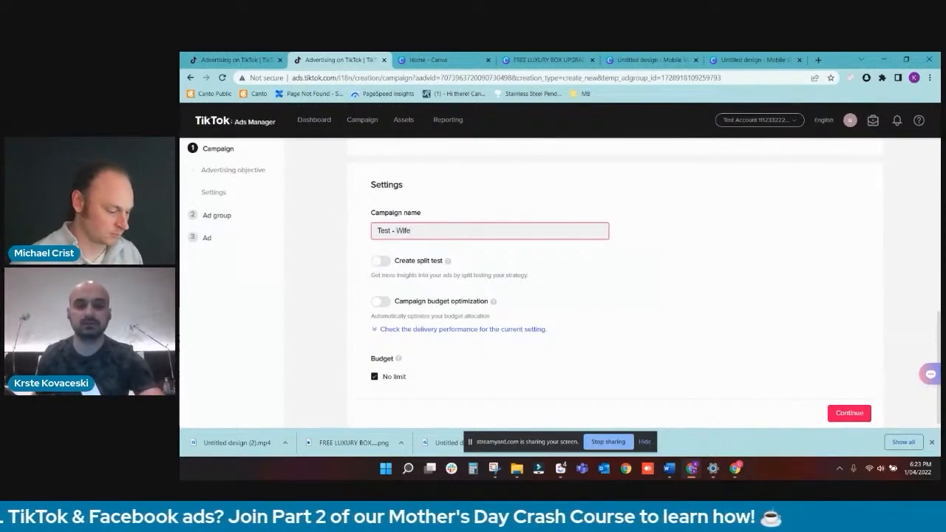
click(849, 413)
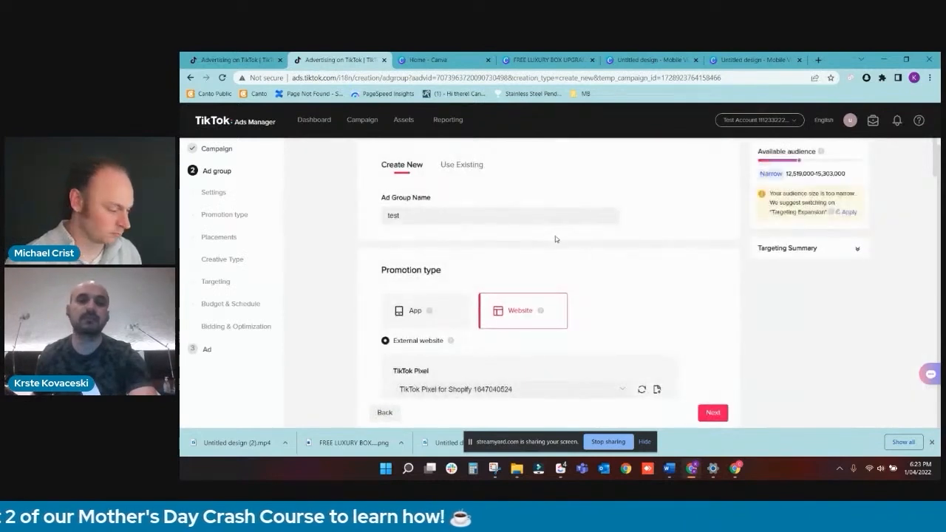
- Review the ad group's promotion type, TikTok pixel and the available optimization events
scroll(544, 245, down, 2)
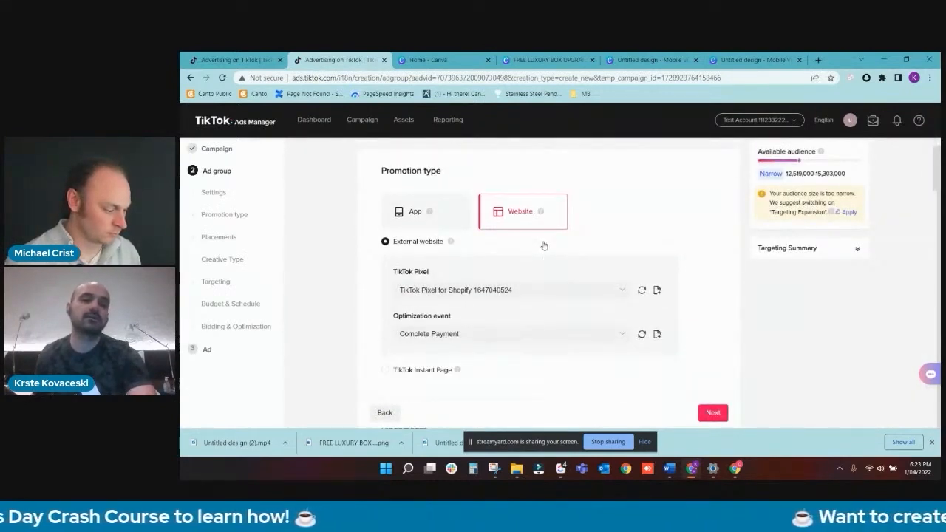
scroll(531, 233, down, 2)
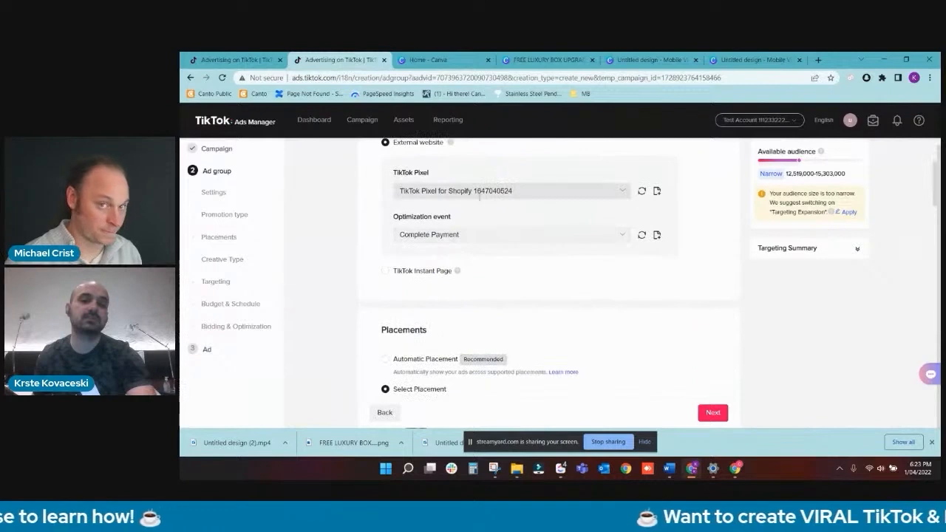
scroll(472, 262, up, 2)
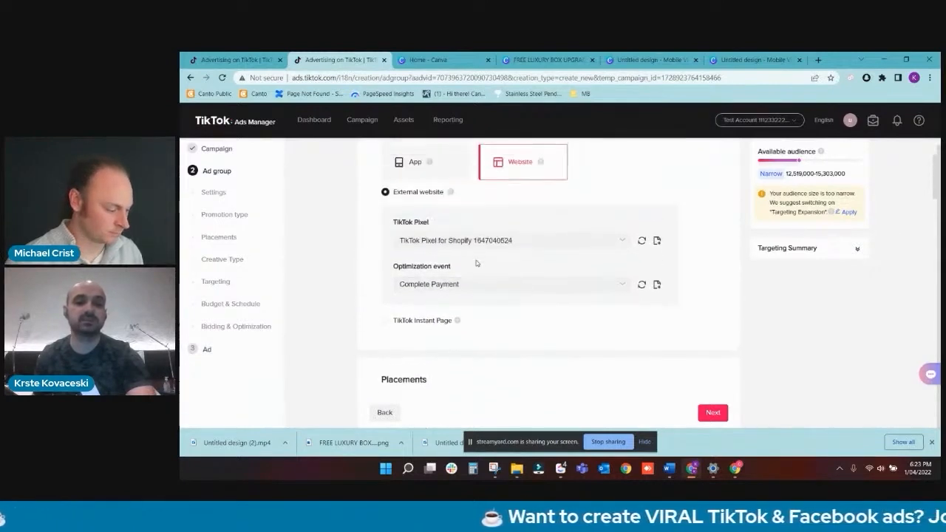
click(468, 283)
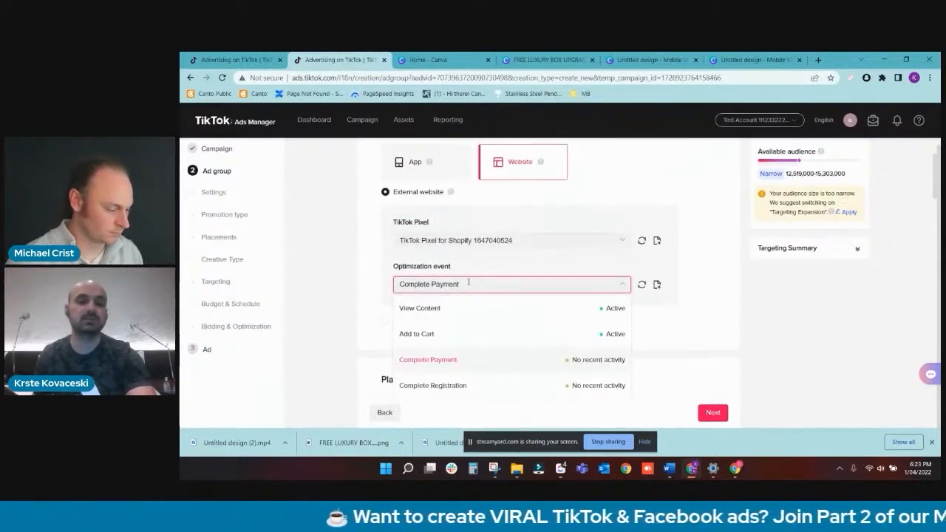
click(365, 274)
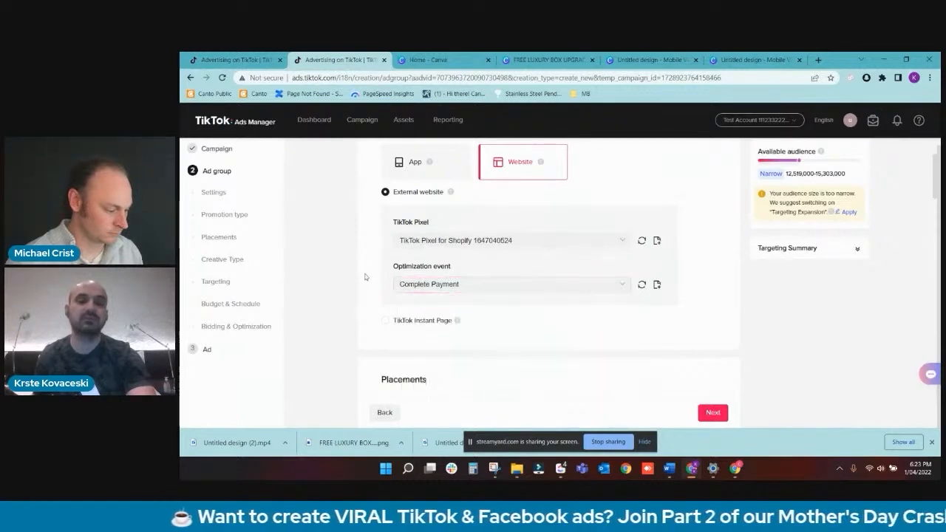
scroll(359, 269, up, 3)
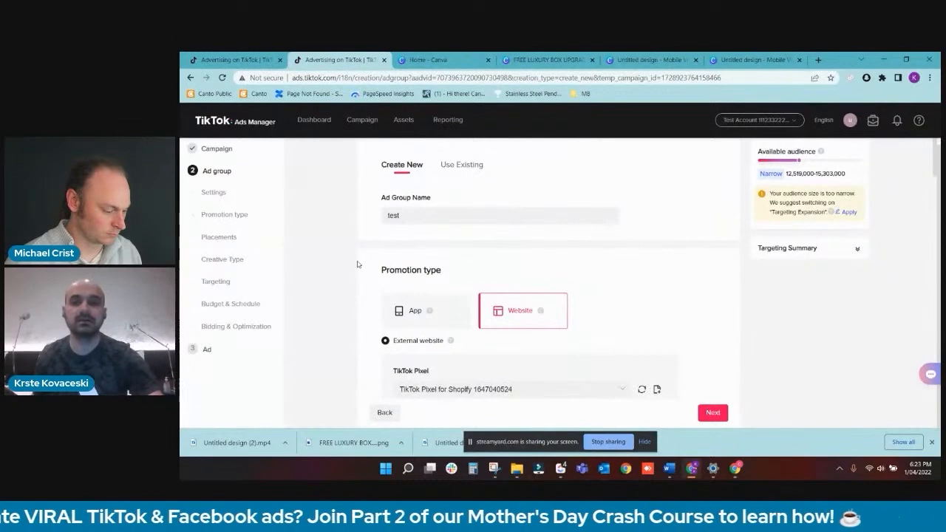
scroll(411, 249, down, 3)
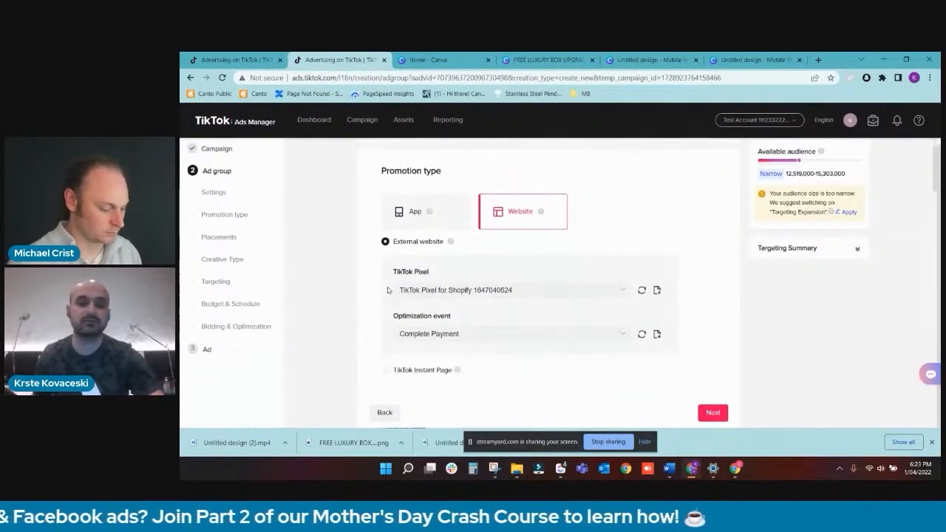
- Use manually selected placements for the ad group and exclude News Feed App Series and Pangle, keeping only TikTok
scroll(411, 248, down, 1)
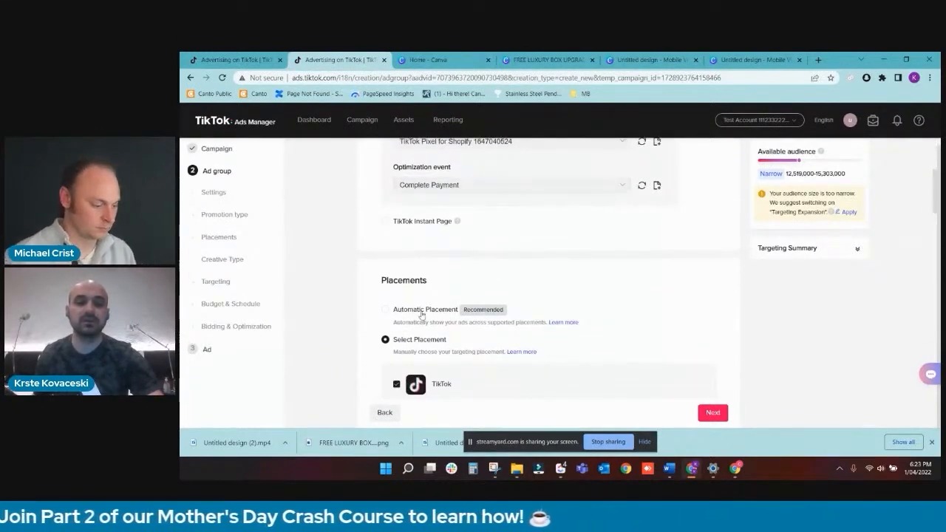
click(419, 311)
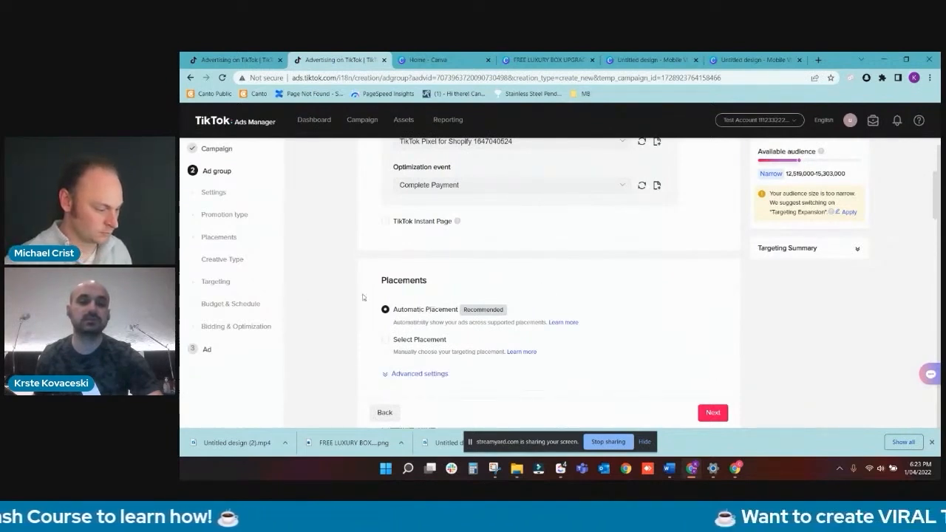
click(399, 342)
scroll(402, 296, down, 3)
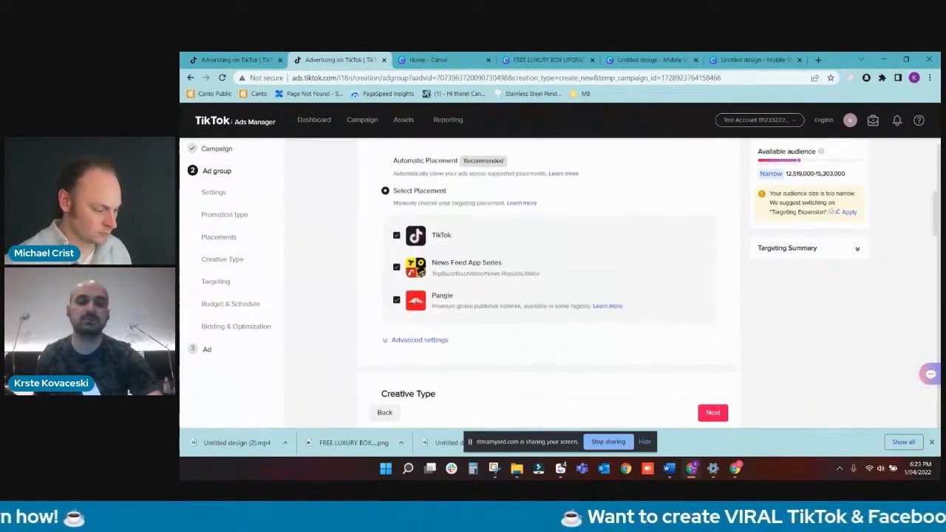
click(397, 267)
click(397, 300)
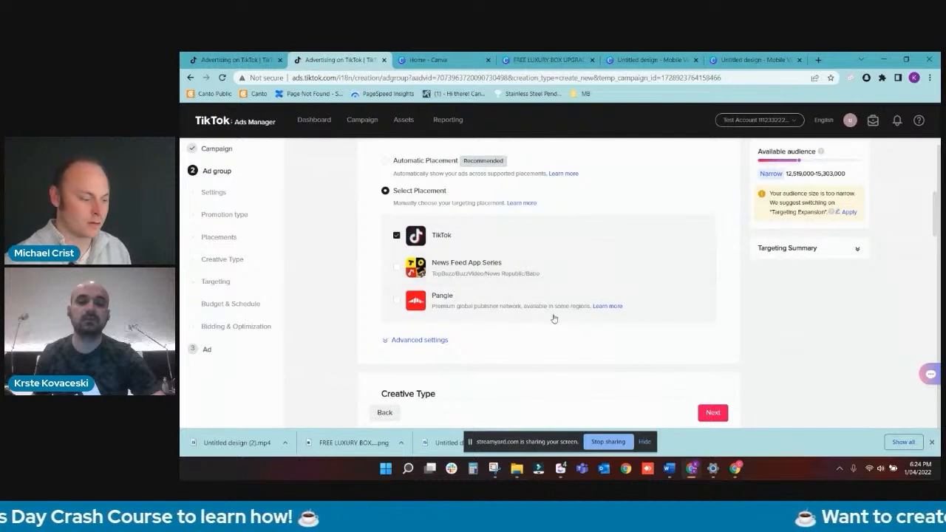
- Review the creative type, audience and demographic targeting settings, including location, gender, age and languages
scroll(459, 300, down, 4)
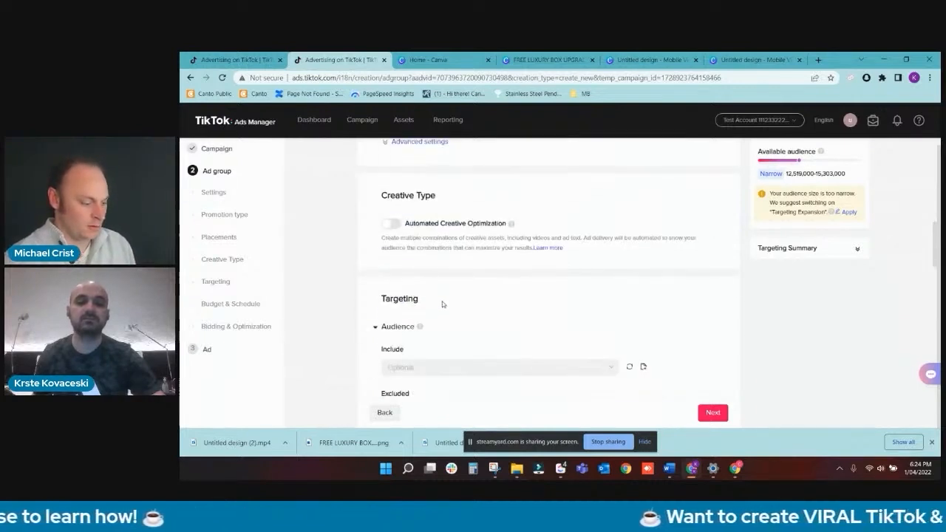
scroll(458, 280, up, 3)
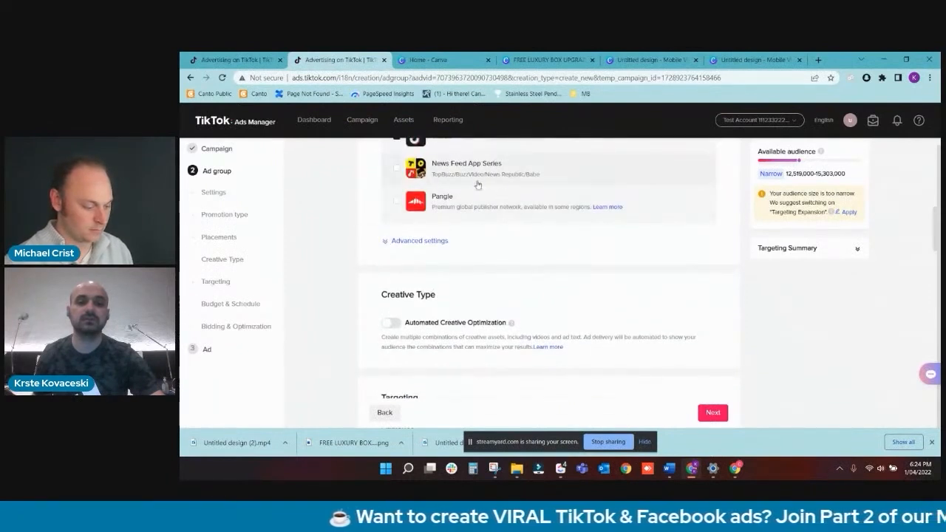
scroll(460, 263, down, 2)
scroll(460, 265, up, 2)
scroll(460, 267, down, 5)
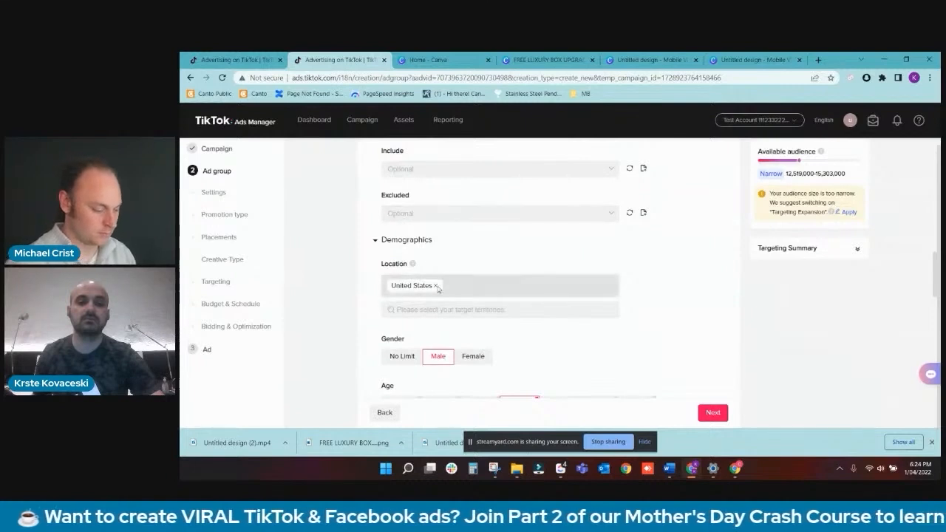
scroll(425, 290, down, 2)
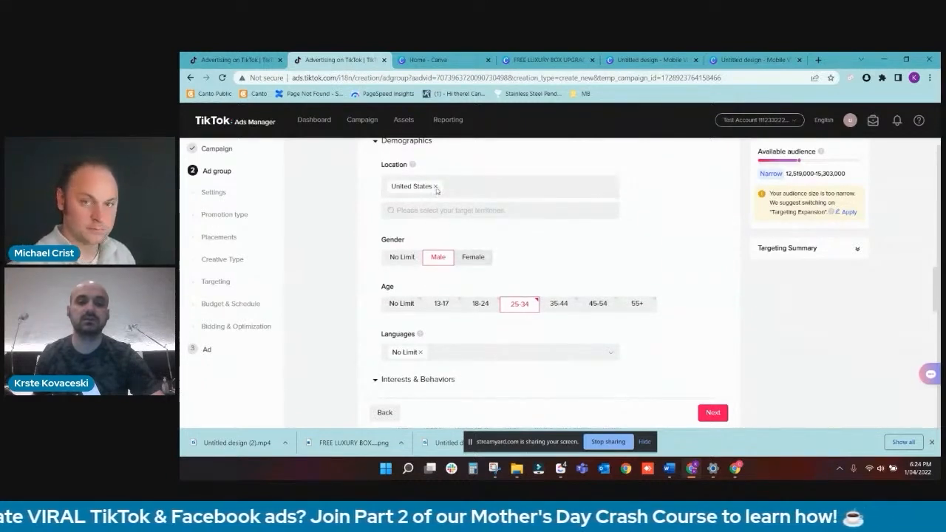
scroll(470, 266, up, 3)
scroll(469, 287, down, 3)
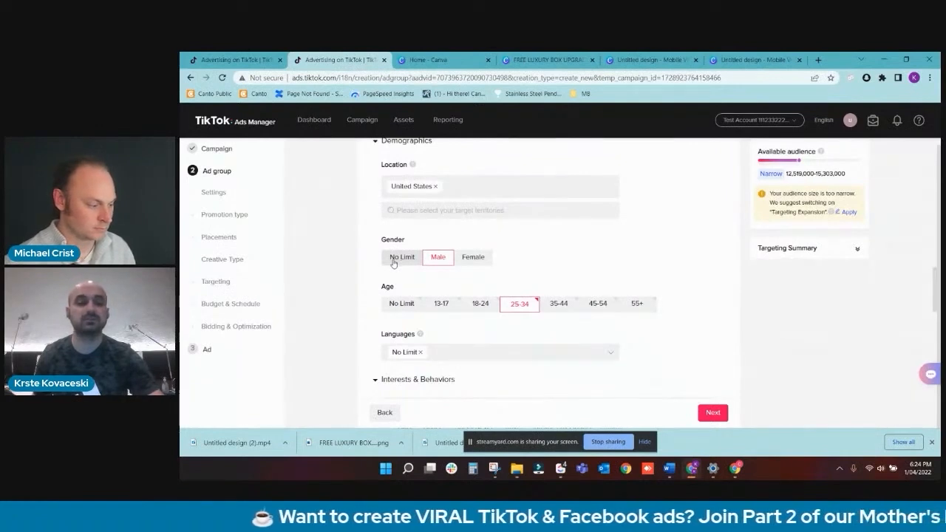
scroll(394, 263, down, 2)
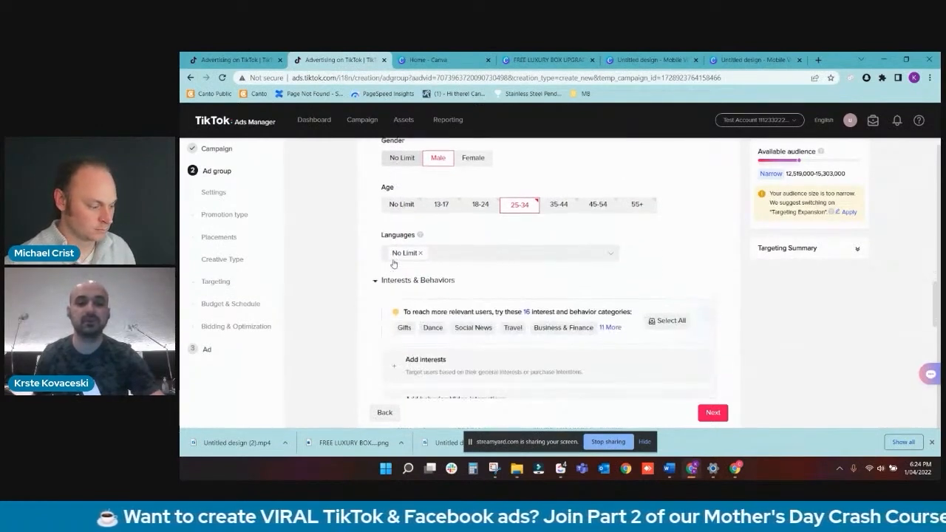
- Add hashtag interactions and interests as targeting criteria under Interests & Behaviors
scroll(529, 300, down, 2)
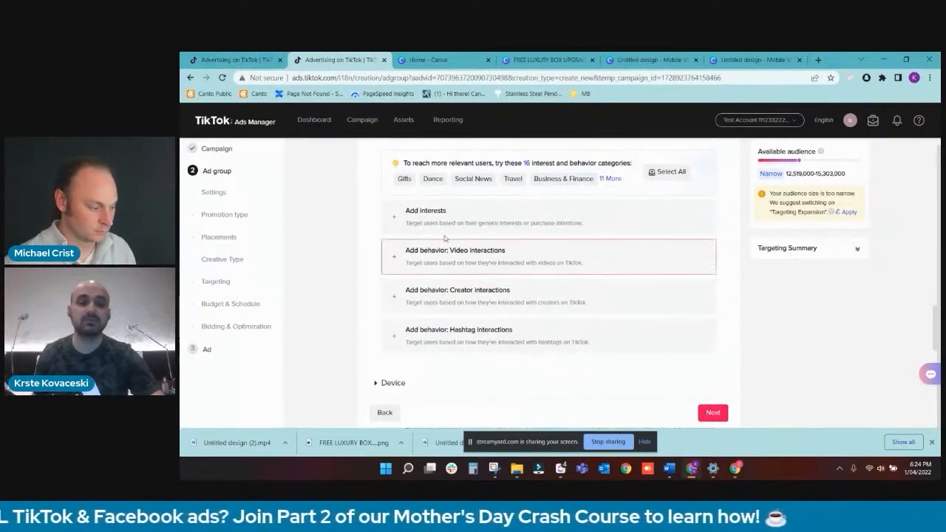
click(440, 335)
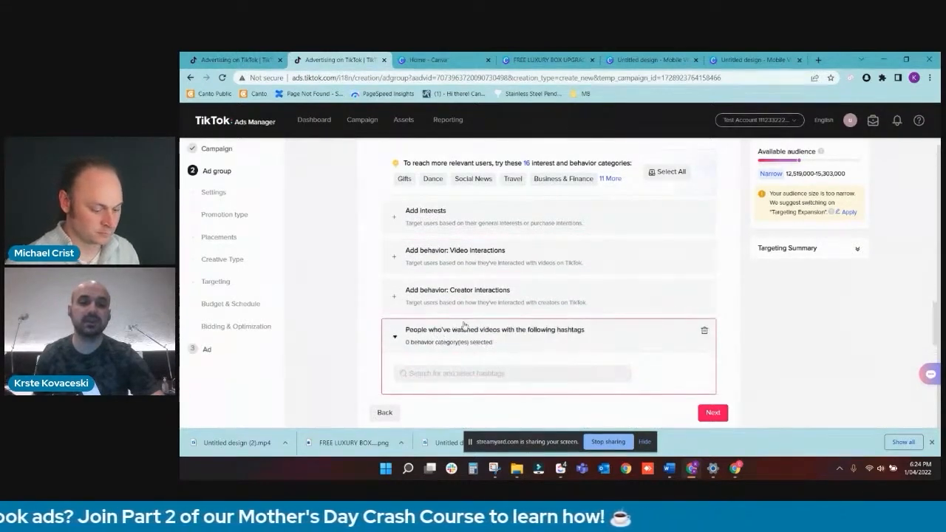
click(473, 220)
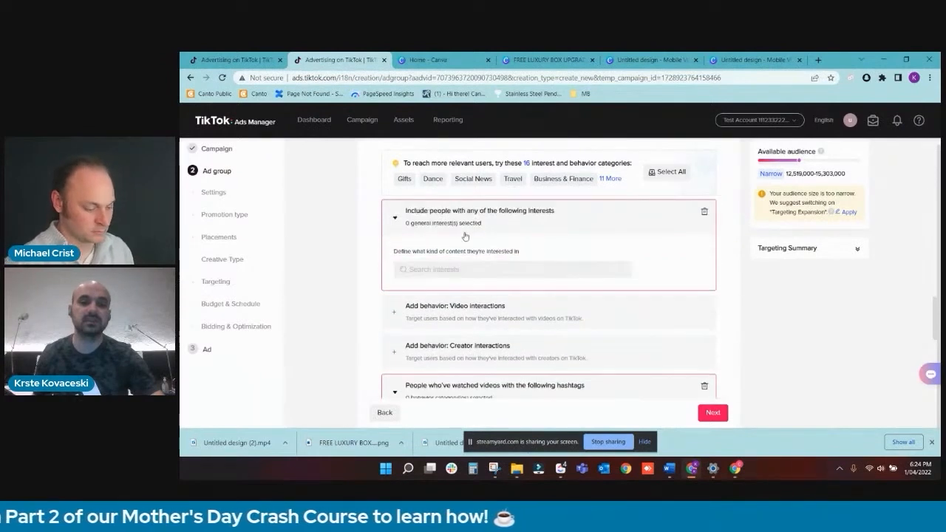
- Search the interests for "family", look through the suggested interests with their audience sizes, and close the list
click(448, 269)
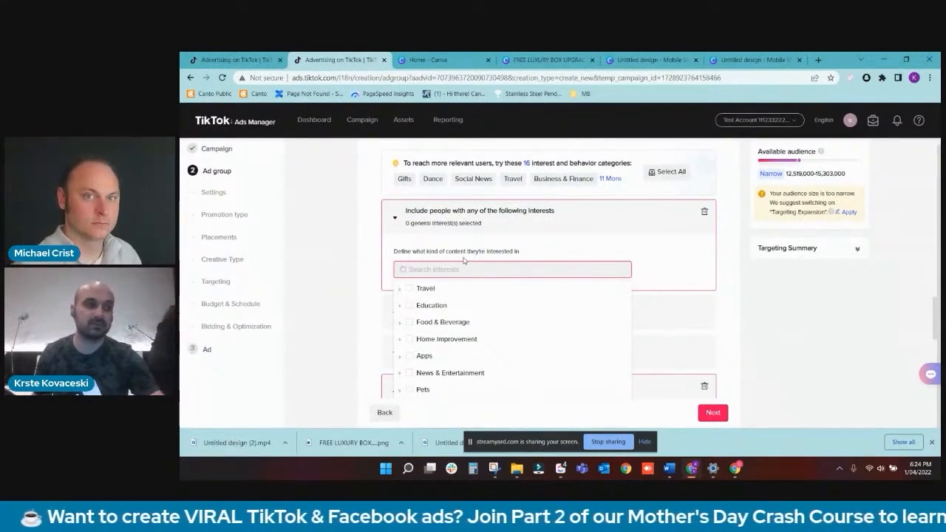
text(famil)
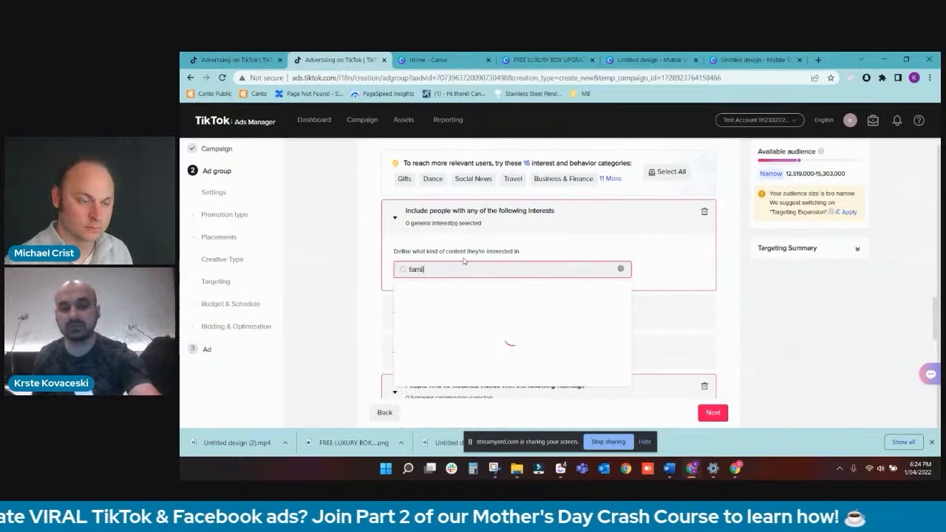
text(y)
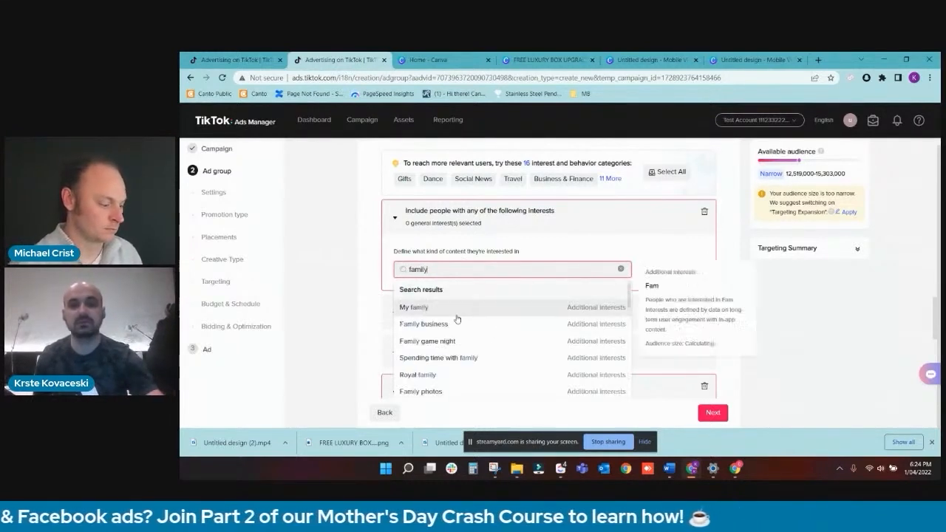
mouse_move(466, 311)
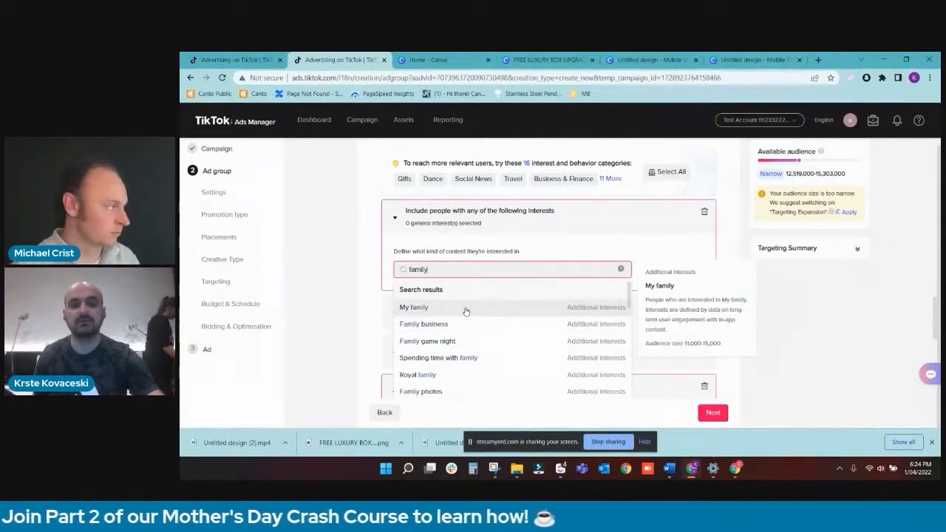
mouse_move(464, 332)
scroll(464, 332, down, 2)
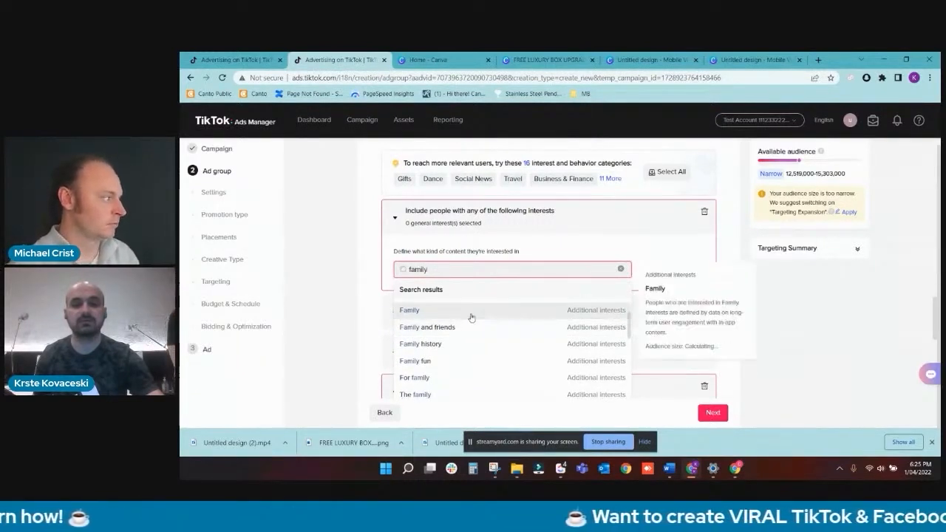
scroll(470, 317, down, 5)
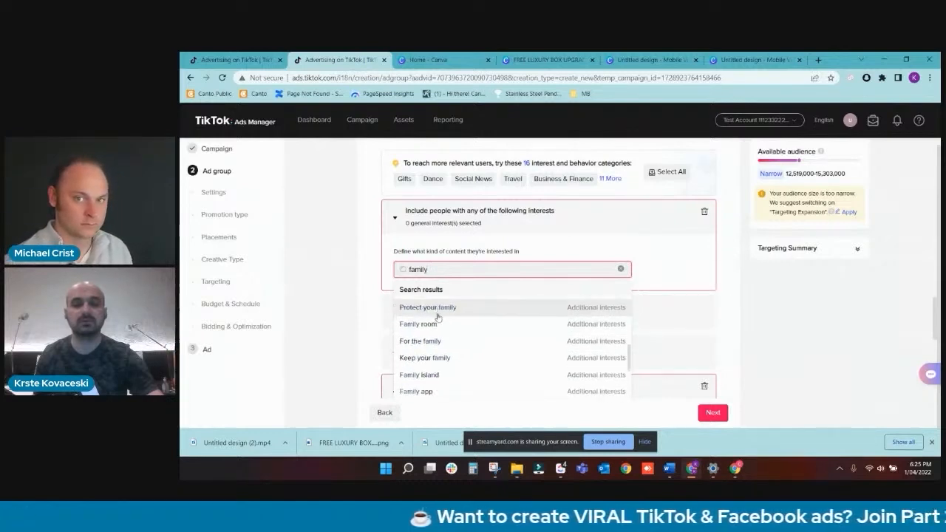
click(363, 297)
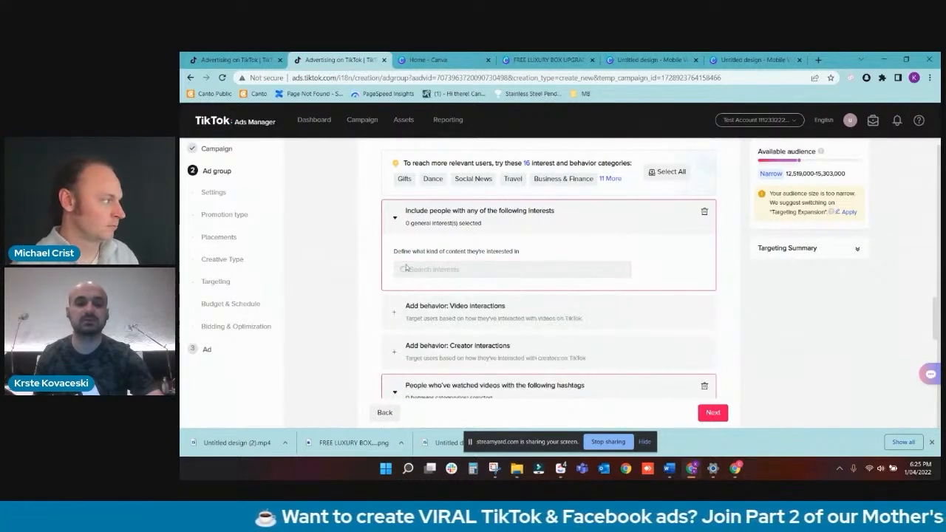
- Look through the interest categories, including the Home Improvement subcategories, and review the hashtag interactions and targeting expansion settings
scroll(510, 257, down, 1)
click(511, 220)
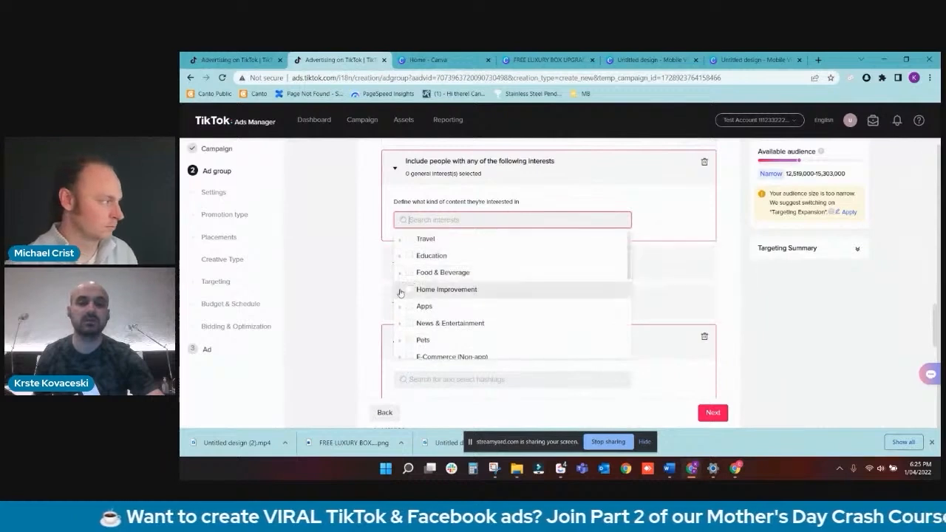
click(400, 289)
scroll(426, 338, down, 3)
scroll(434, 307, up, 2)
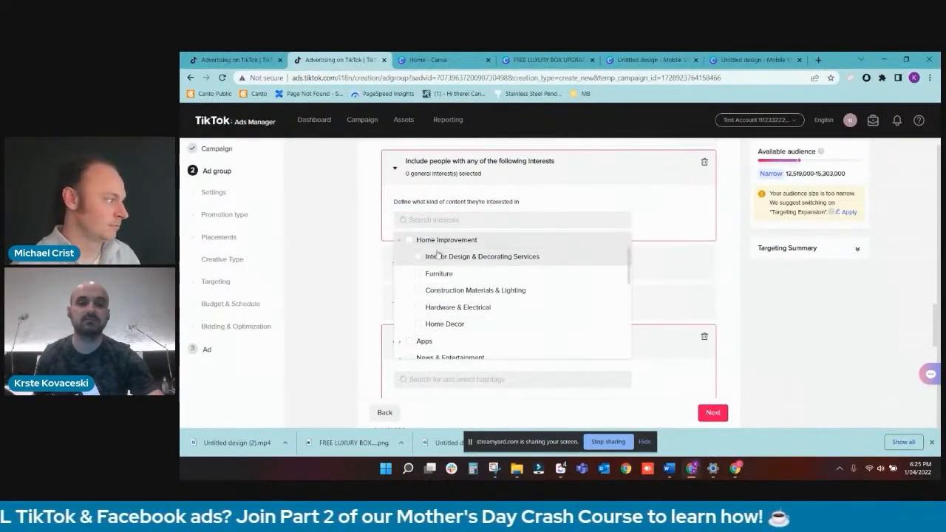
click(395, 246)
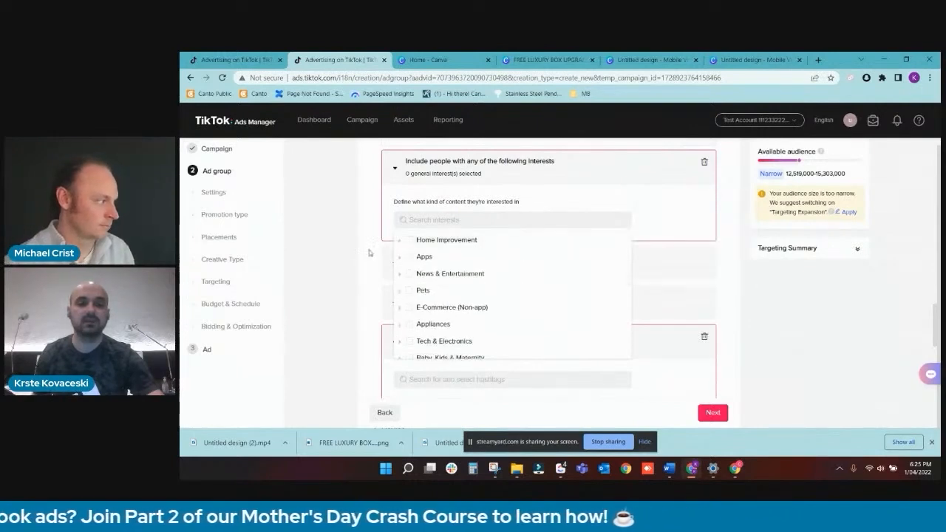
click(369, 253)
scroll(624, 281, down, 2)
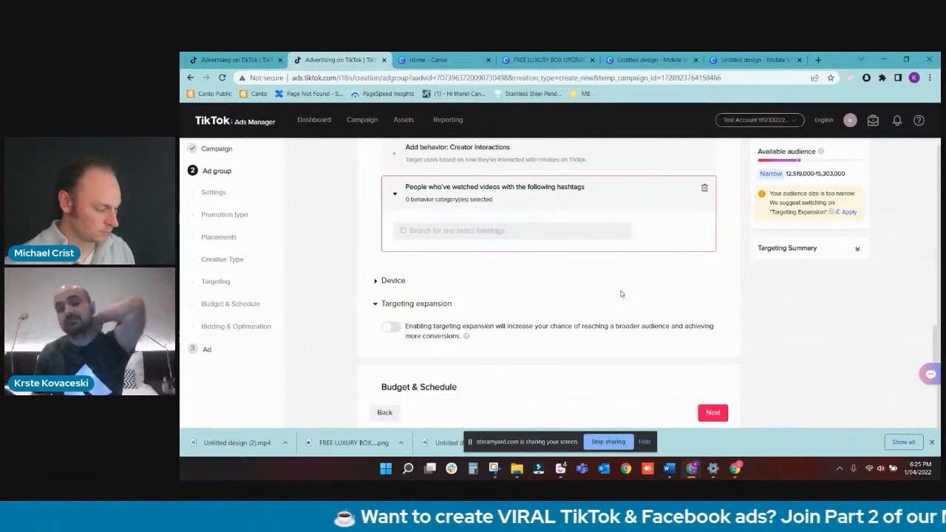
scroll(621, 293, up, 2)
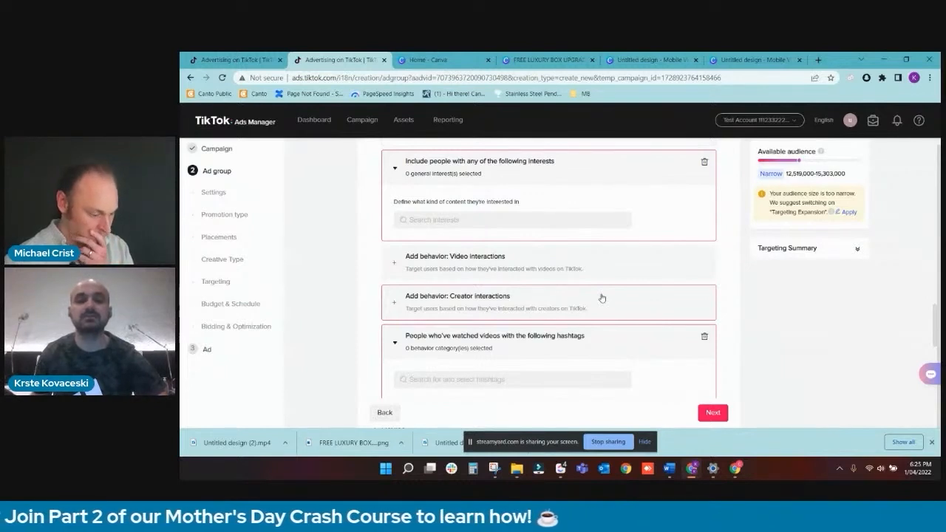
scroll(601, 297, down, 2)
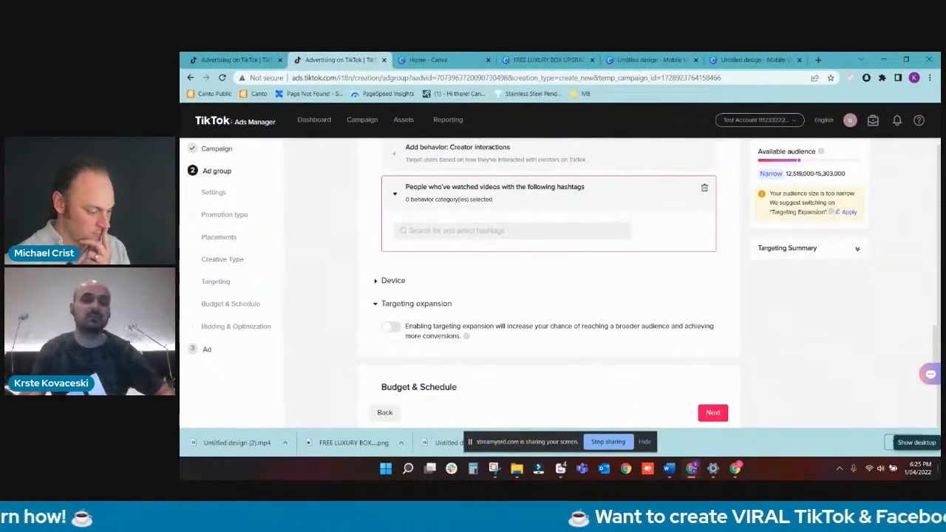
- Set the ad group's daily budget to 50 USD
scroll(507, 197, down, 3)
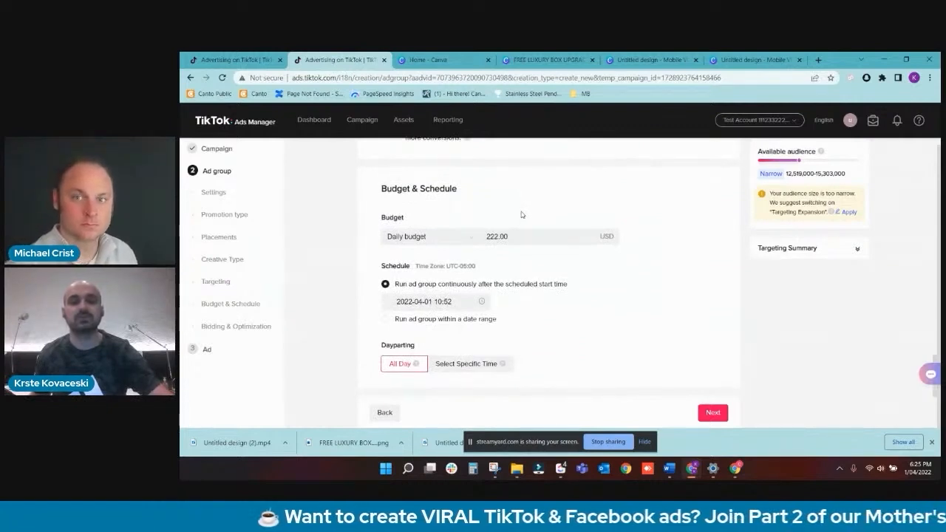
double_click(478, 244)
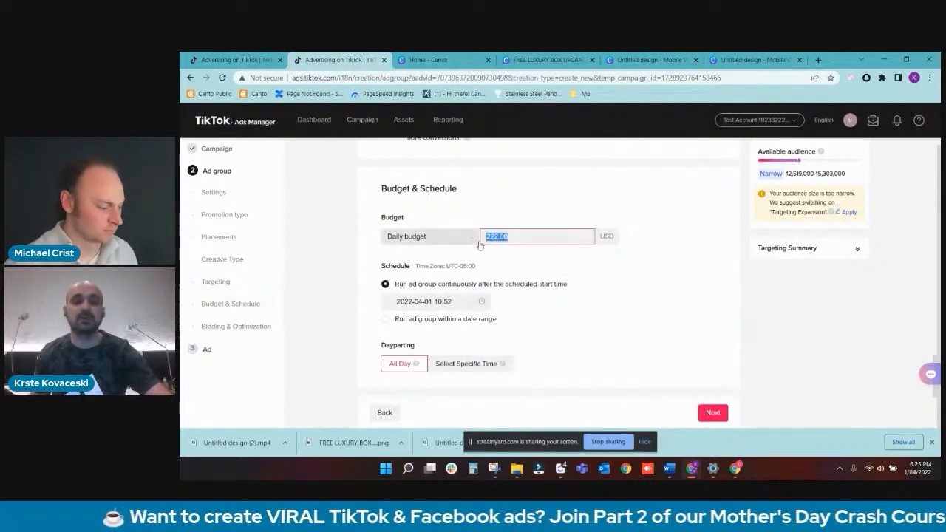
text(50)
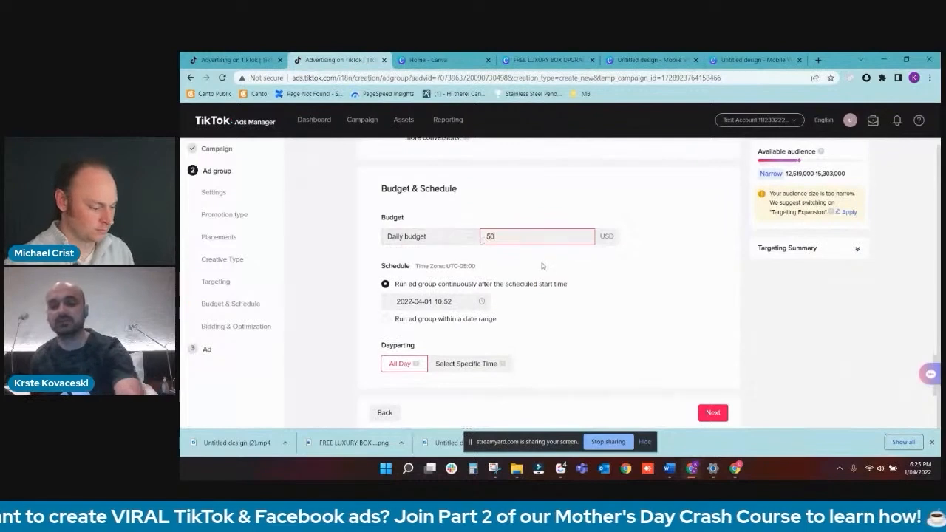
- Schedule the ad group to run continuously from 2022-04-02 at 00:00
click(449, 301)
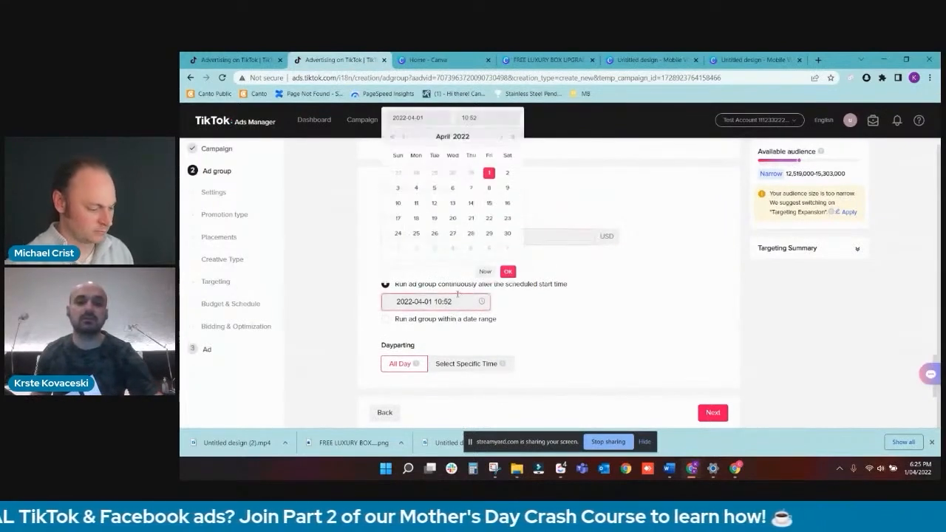
click(506, 177)
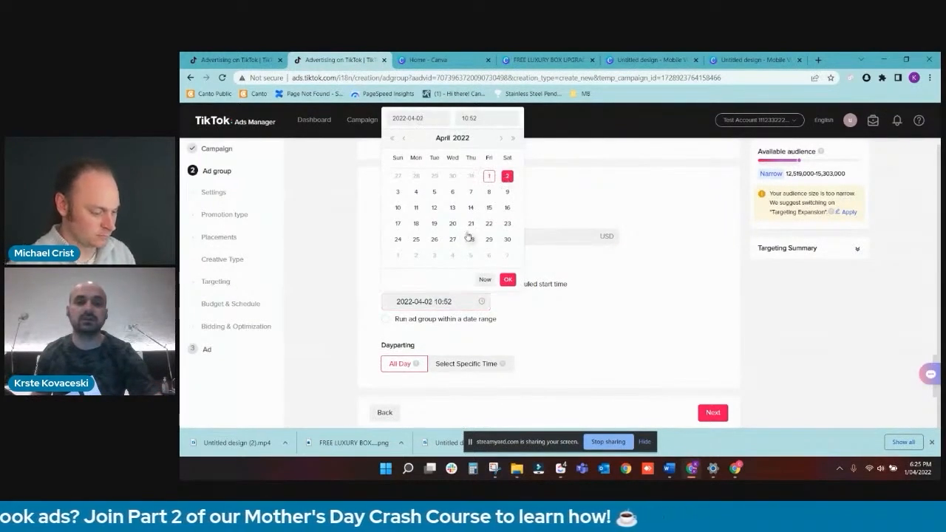
click(466, 118)
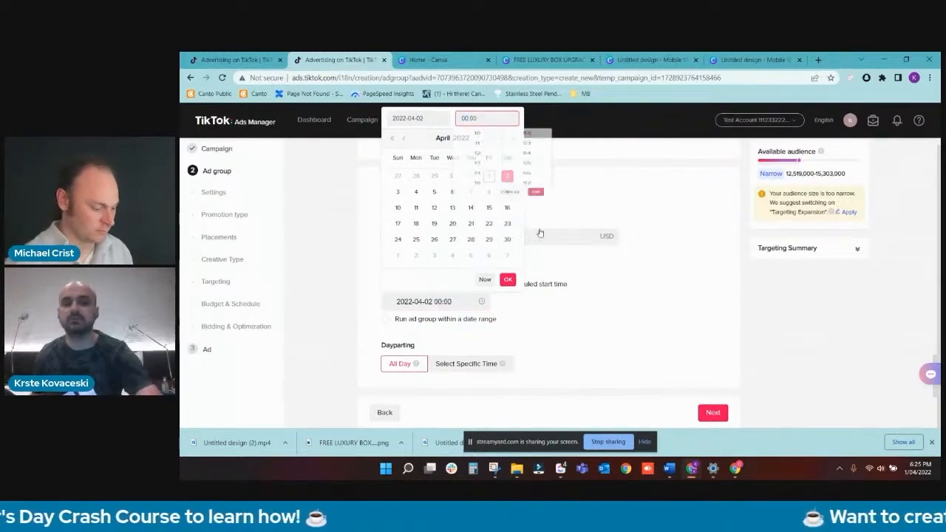
click(535, 229)
click(508, 280)
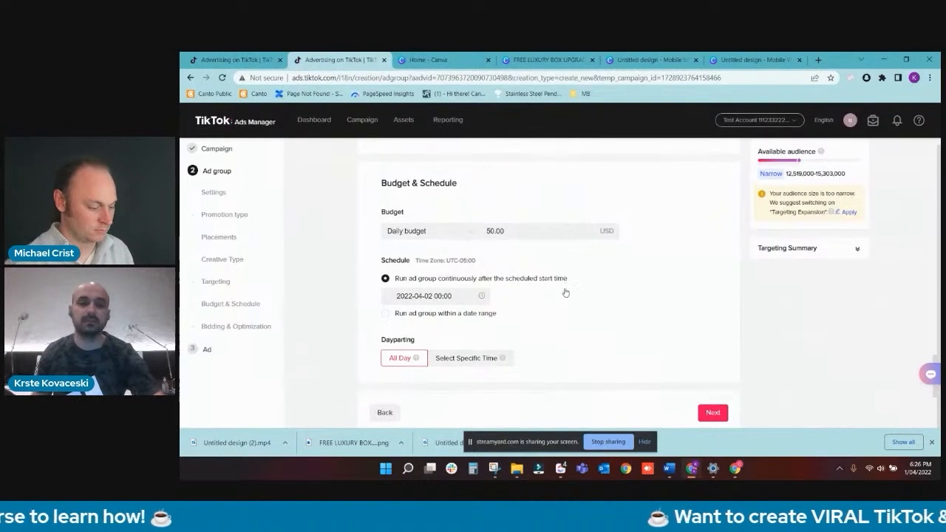
- Try specific-time dayparting for Monday and Tuesday from 04:30 to 24:00, and return dayparting to All Day
scroll(564, 290, down, 2)
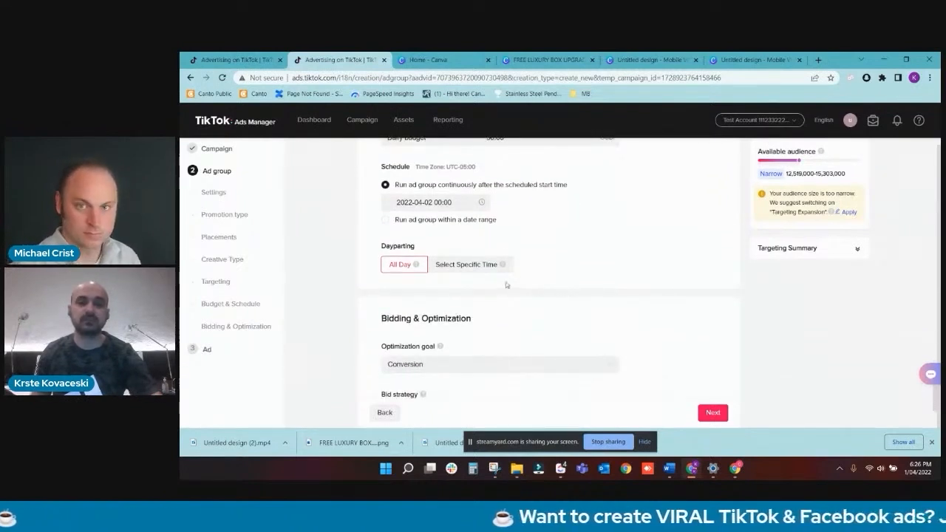
click(479, 263)
drag(491, 325, 762, 336)
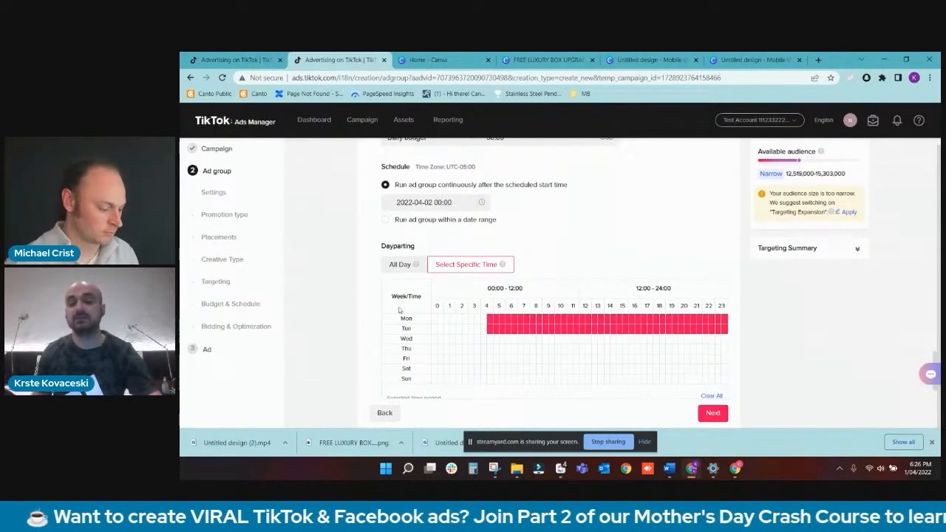
click(392, 266)
- Try replacing the specific dayparting slots with Tuesday and Wednesday from 10:30 to 15:00, clear the selection and return to All Day
scroll(392, 268, down, 2)
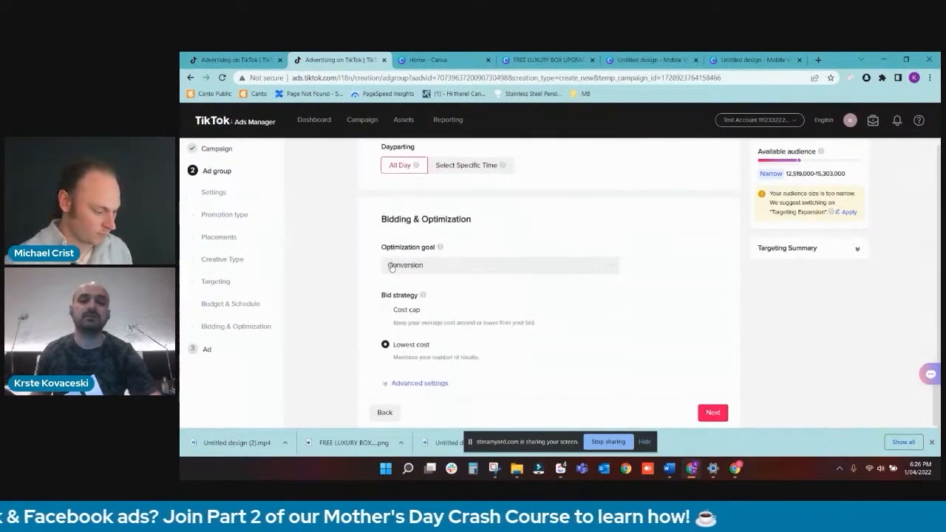
scroll(392, 268, up, 2)
scroll(392, 267, down, 1)
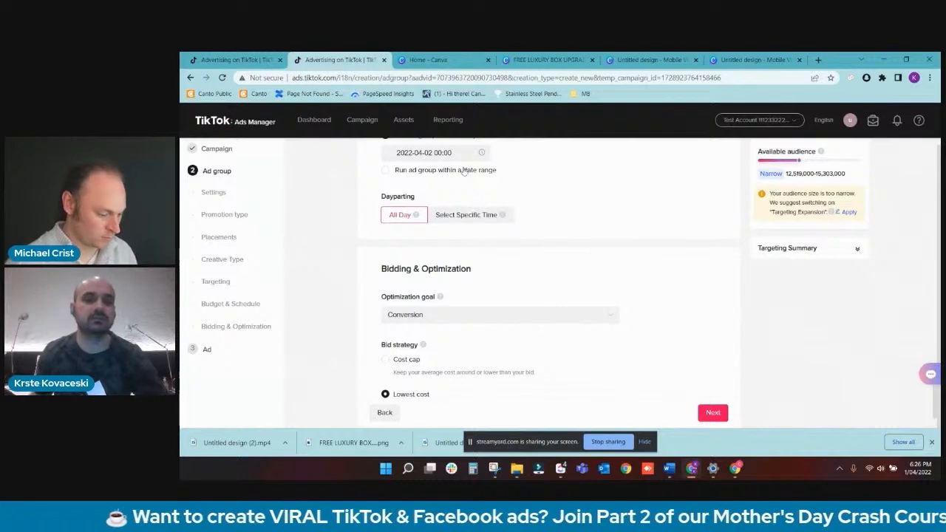
click(452, 213)
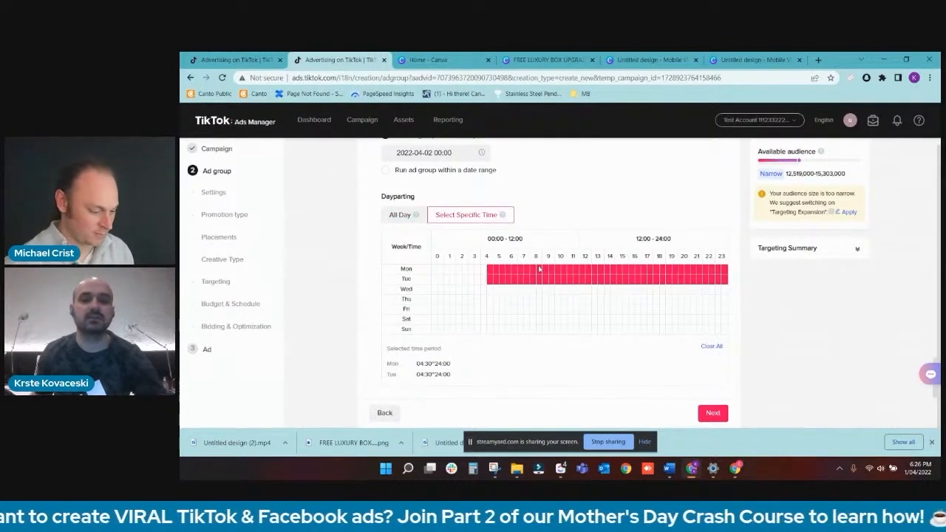
drag(540, 268, 722, 270)
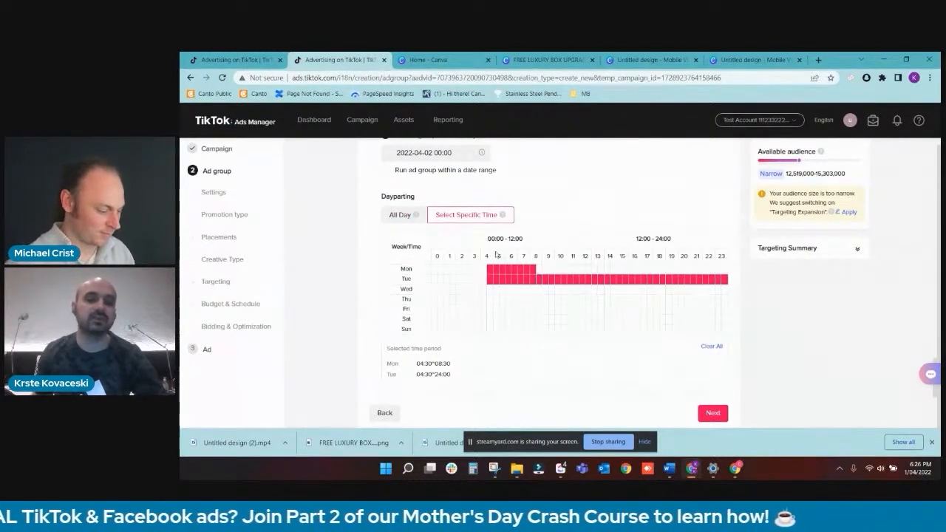
drag(490, 271, 728, 284)
drag(594, 286, 613, 289)
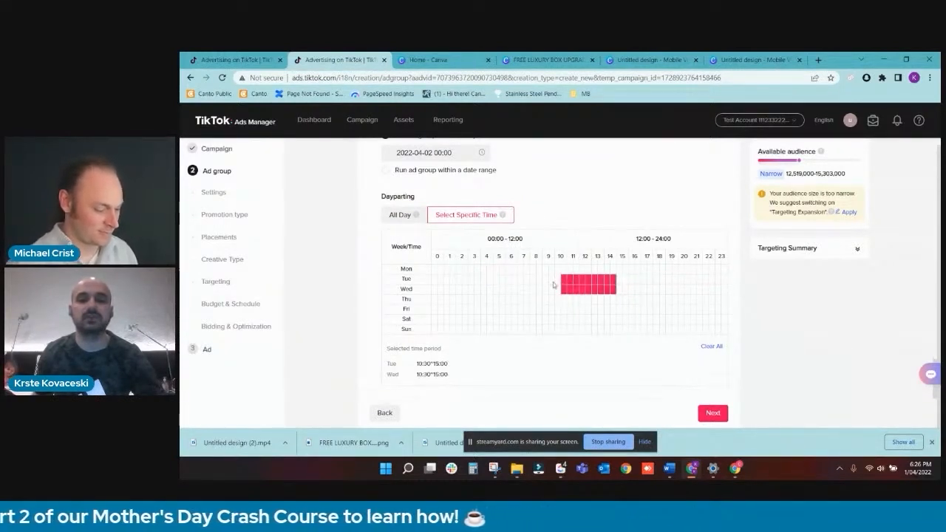
mouse_move(557, 281)
mouse_down()
mouse_move(625, 300)
mouse_move(547, 269)
mouse_up()
click(714, 347)
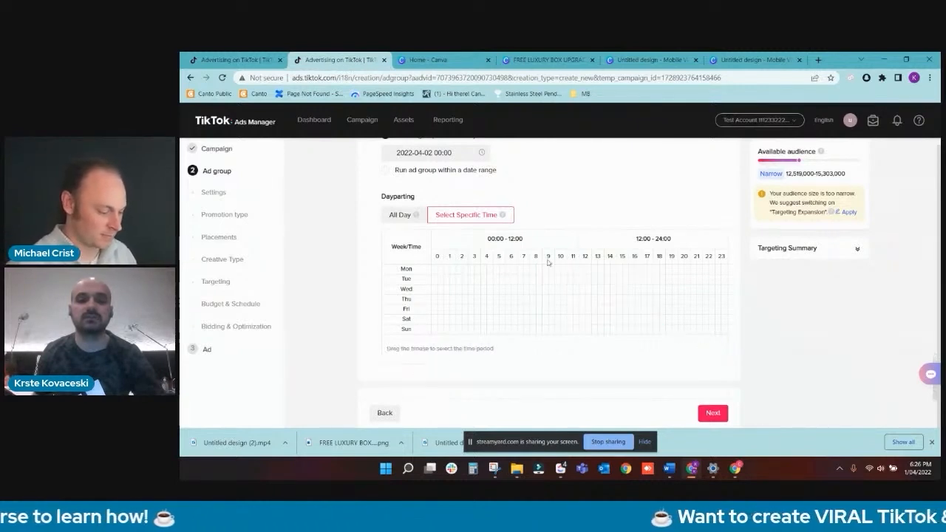
click(403, 214)
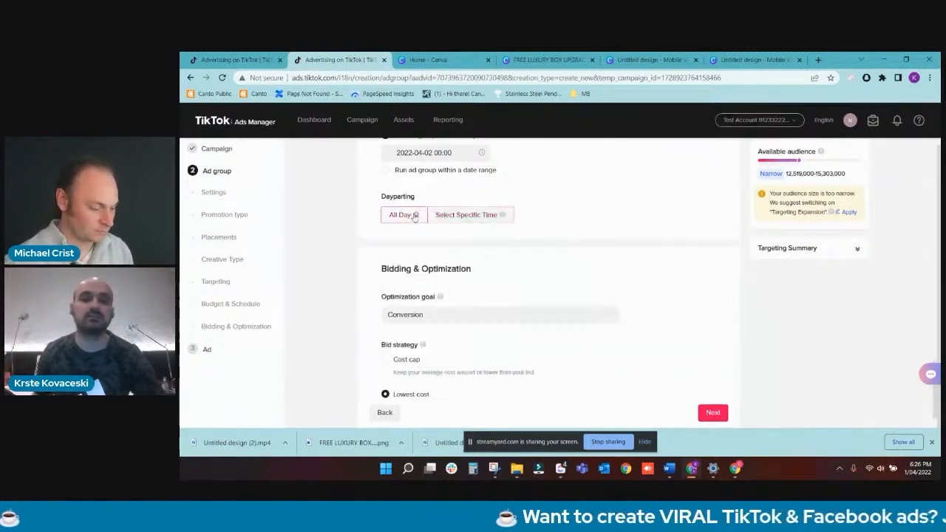
- Proceed from the ad group to the ad setup and delete the second video ad and the blank ad from the ads list
scroll(405, 237, down, 1)
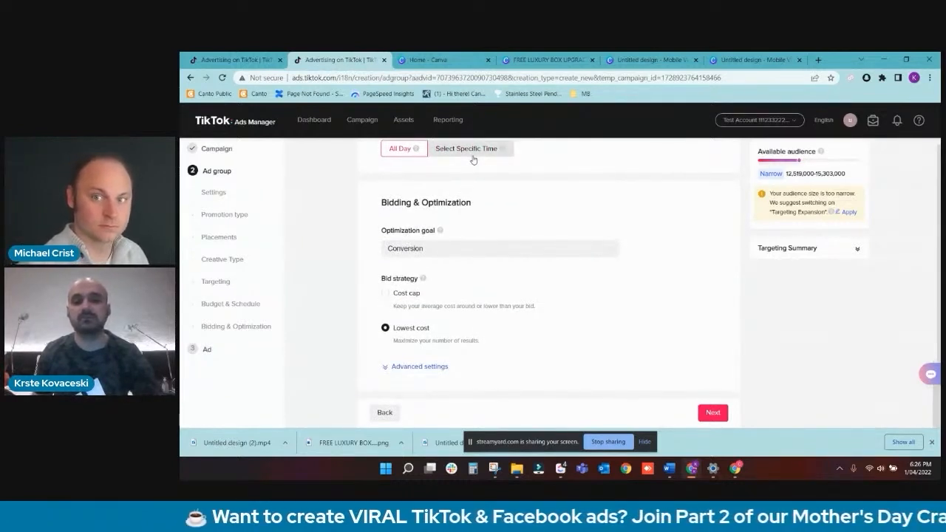
click(707, 414)
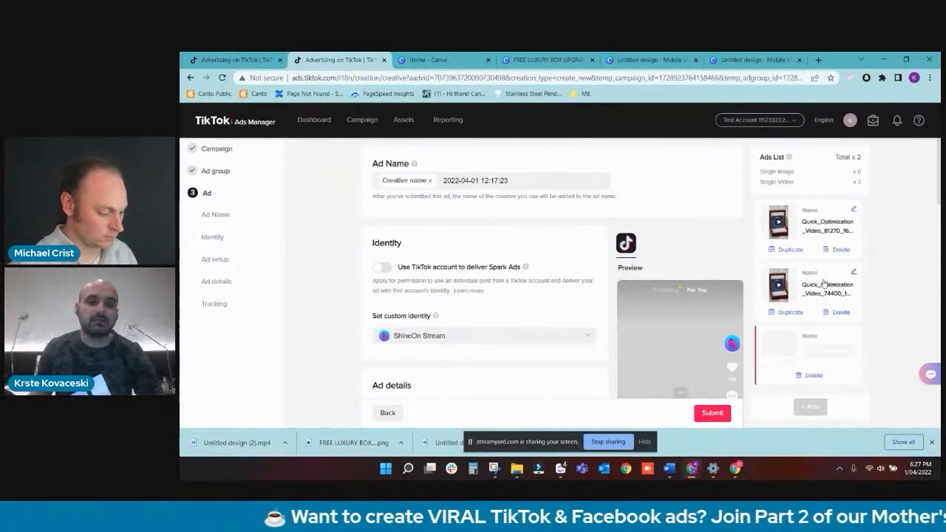
click(840, 312)
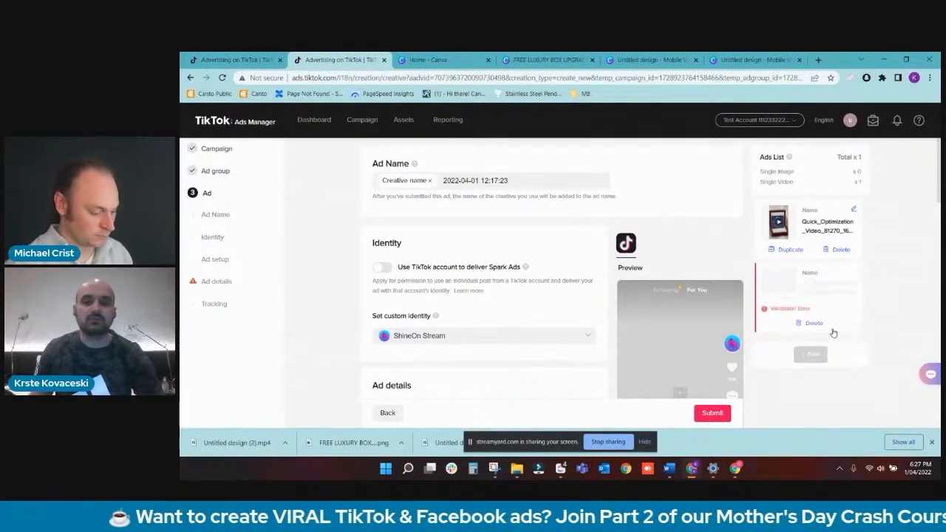
click(812, 325)
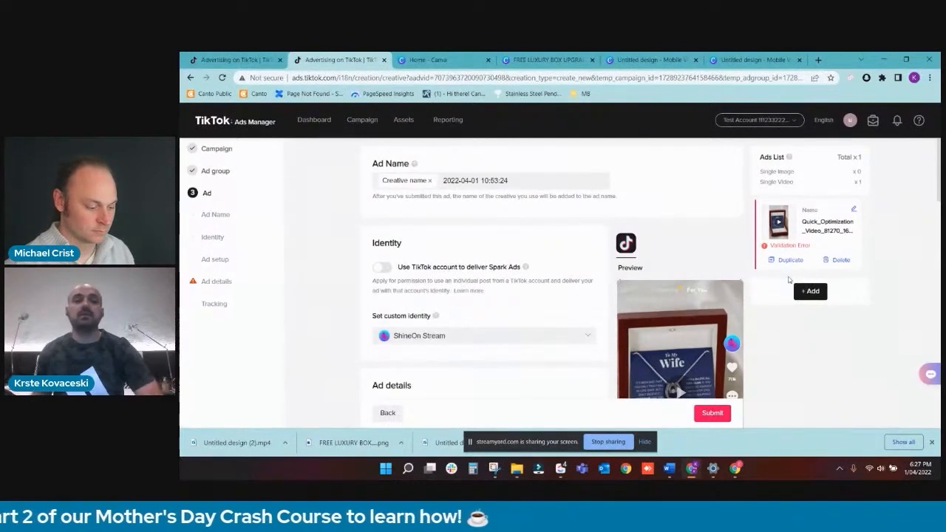
- Show the ad groups in the existing campaign manager tab and start a new creation, continuing from the last edit
click(251, 59)
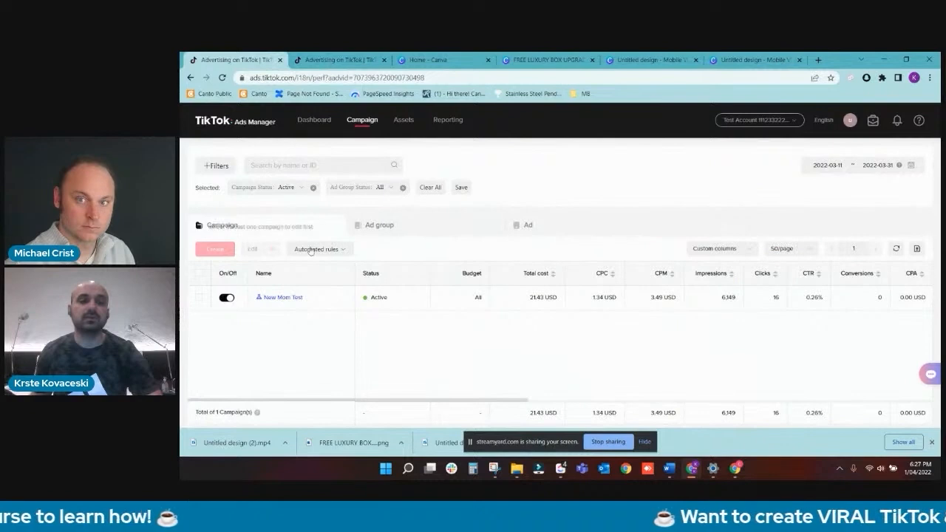
click(387, 225)
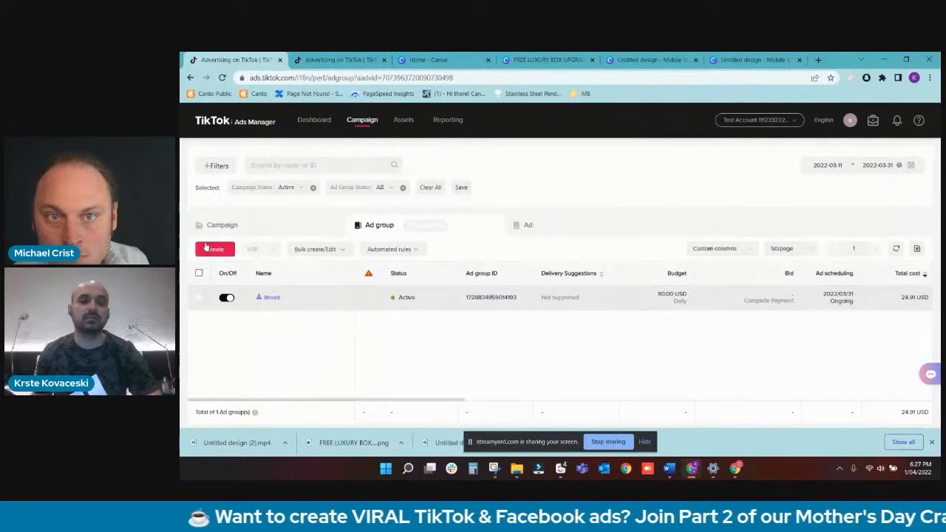
click(210, 249)
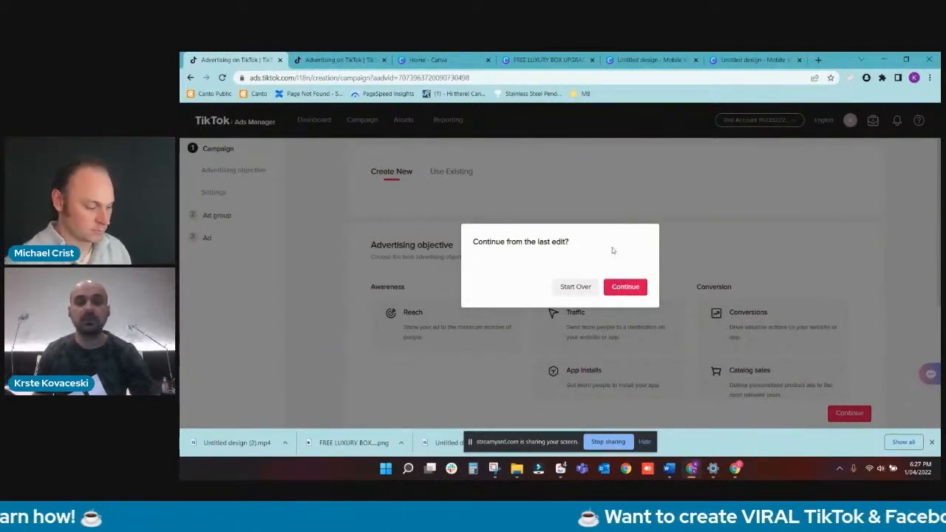
click(625, 288)
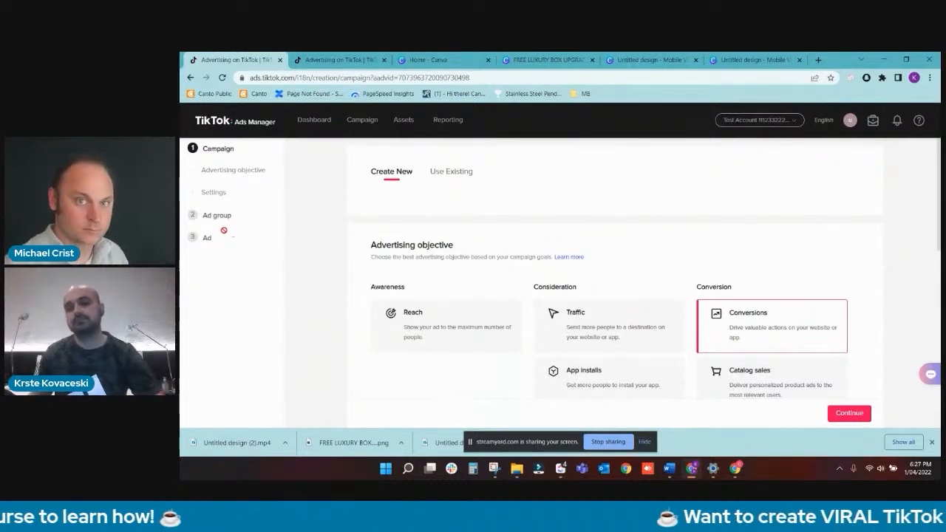
mouse_move(735, 468)
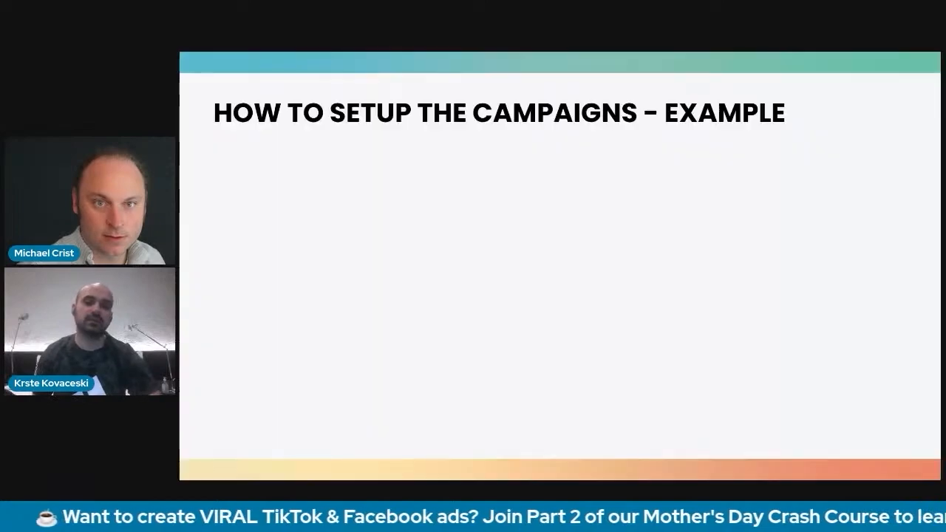
click(651, 215)
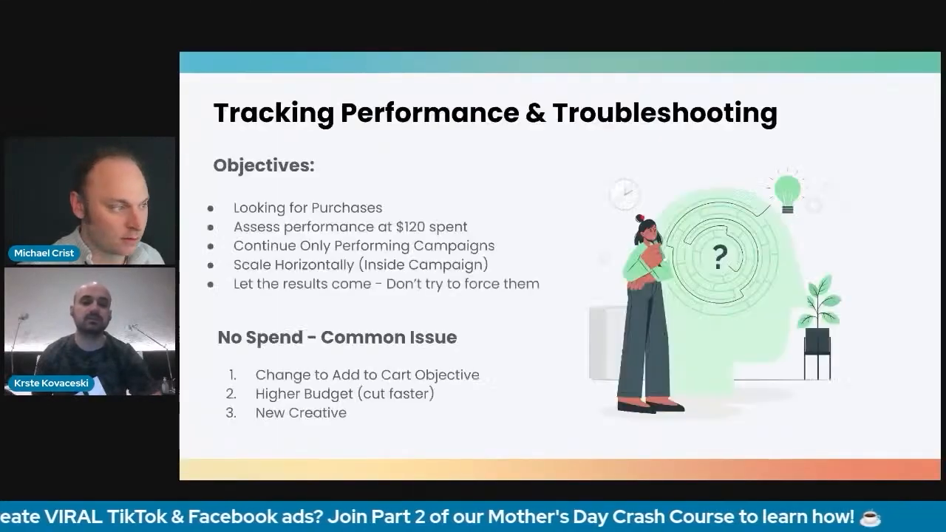